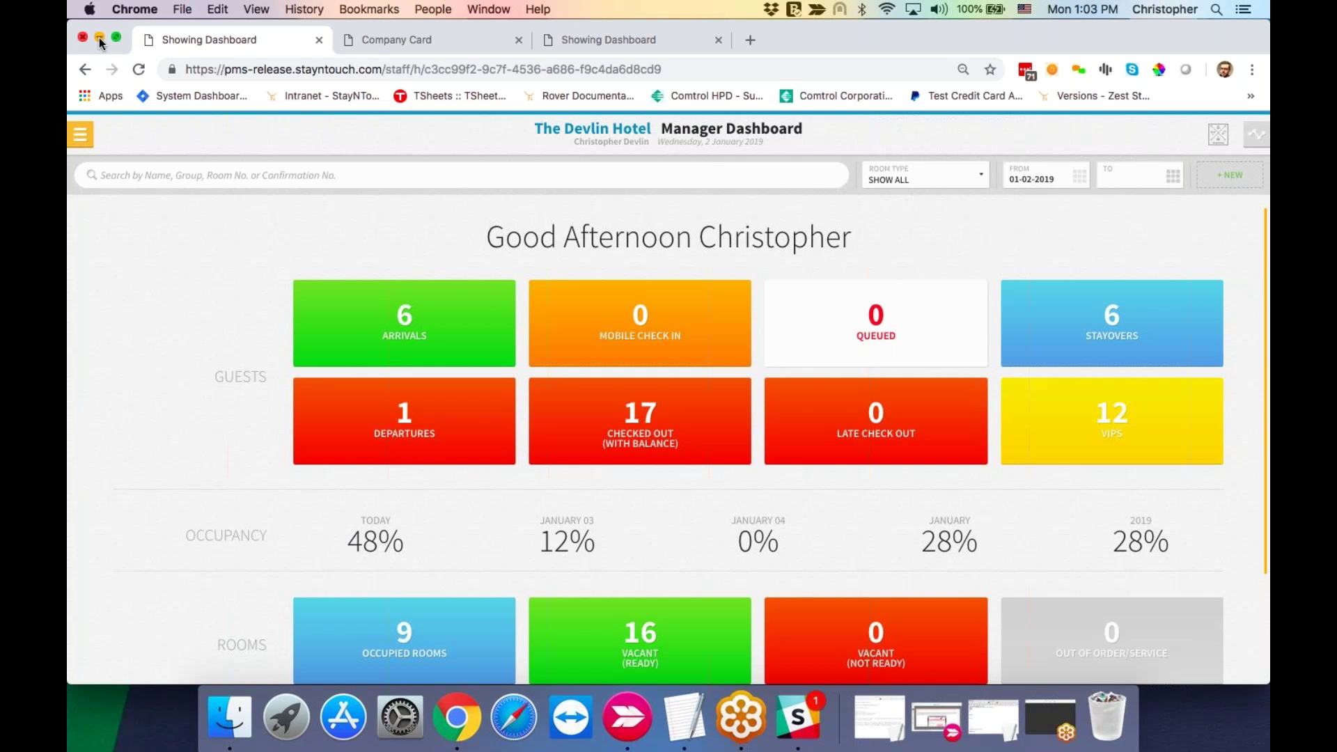
# Step: Clear the open windows from the desktop, watch the iPad_Device_Logs.MP4 video demonstrating device logs, and close it
pyautogui.click(99, 38)
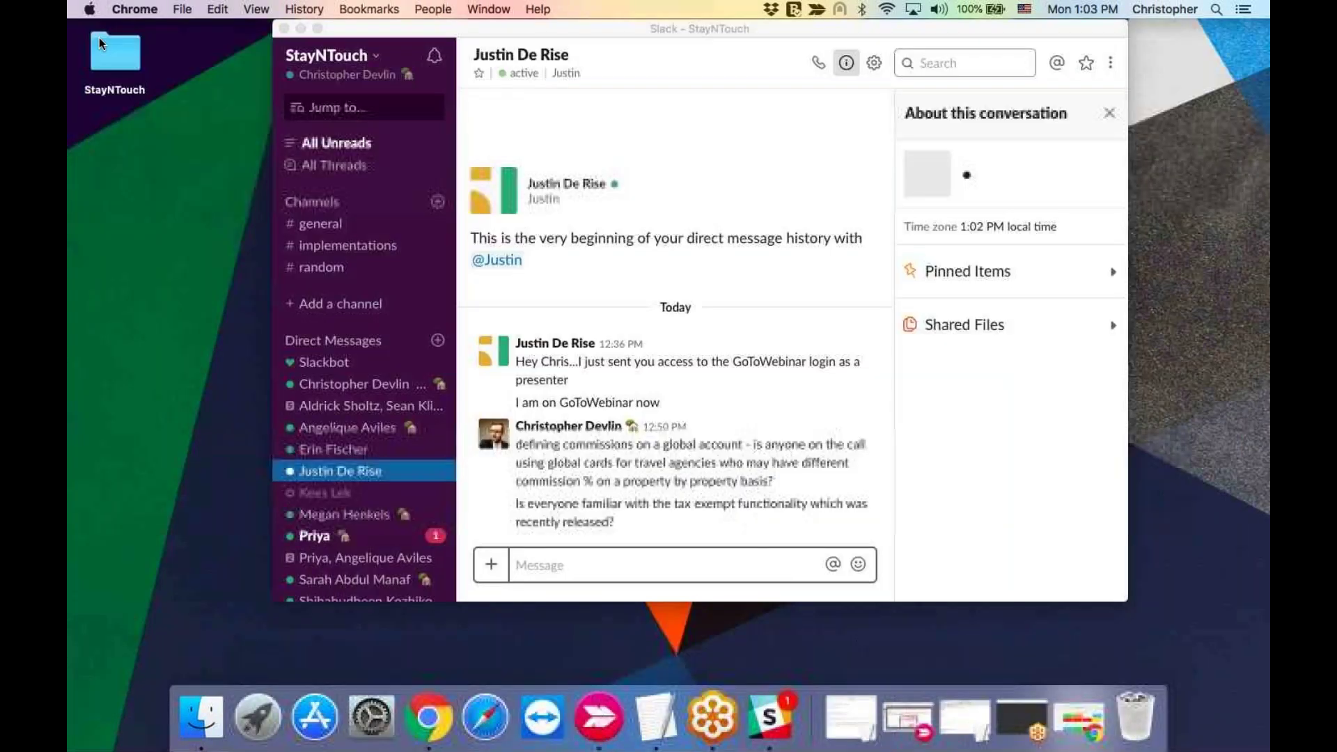
pyautogui.click(284, 28)
pyautogui.click(703, 209)
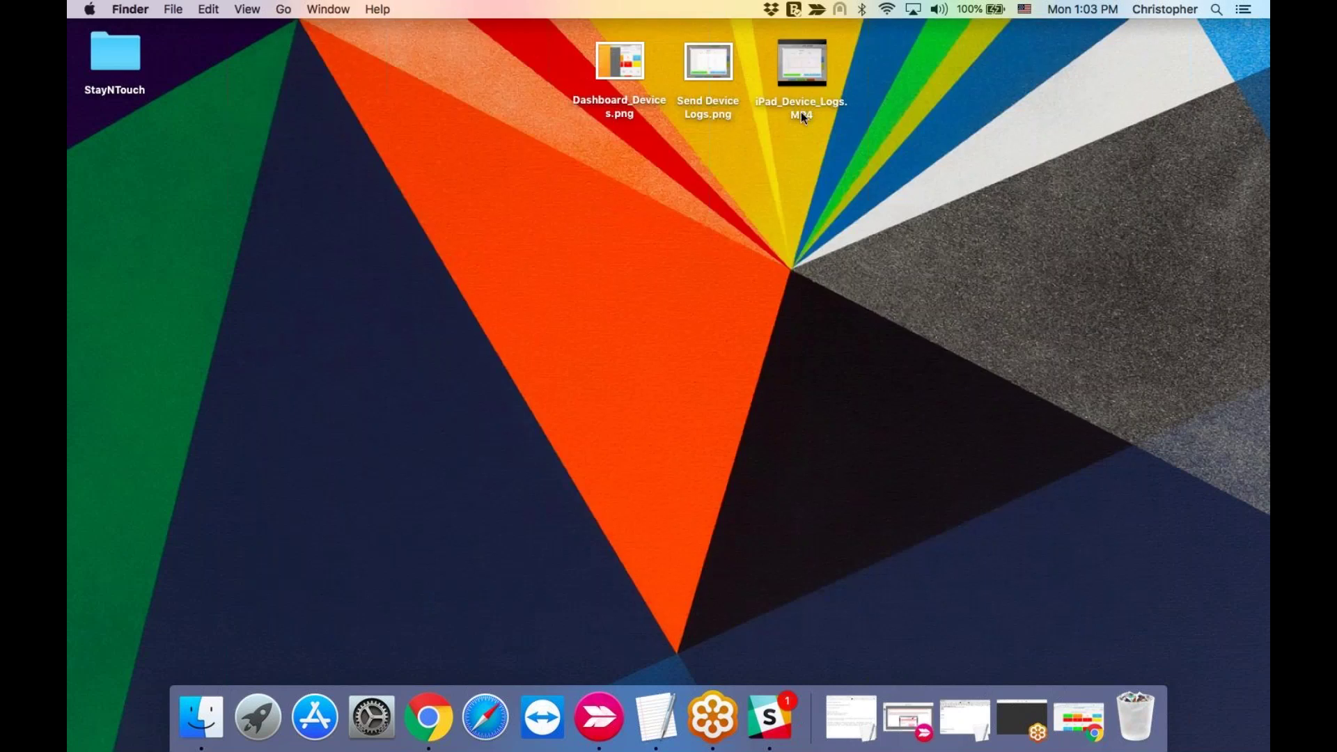
pyautogui.doubleClick(817, 77)
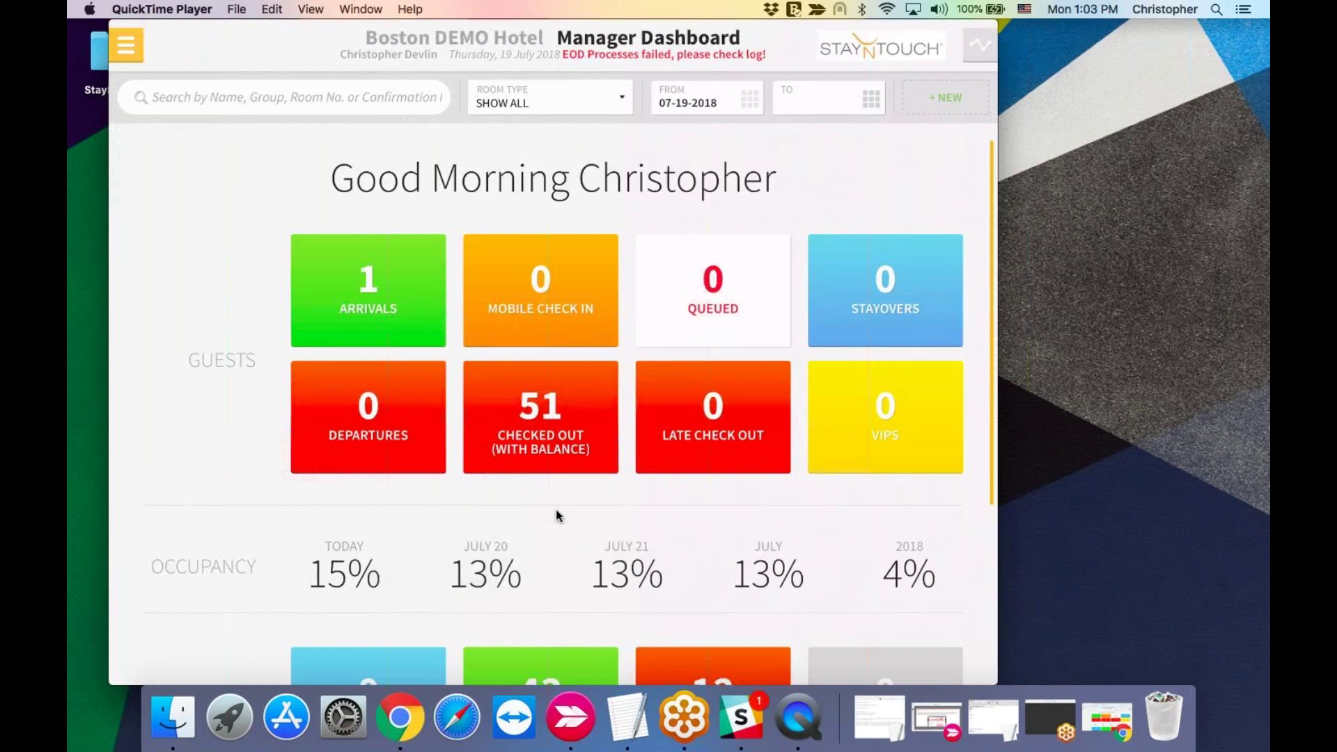
pyautogui.click(552, 544)
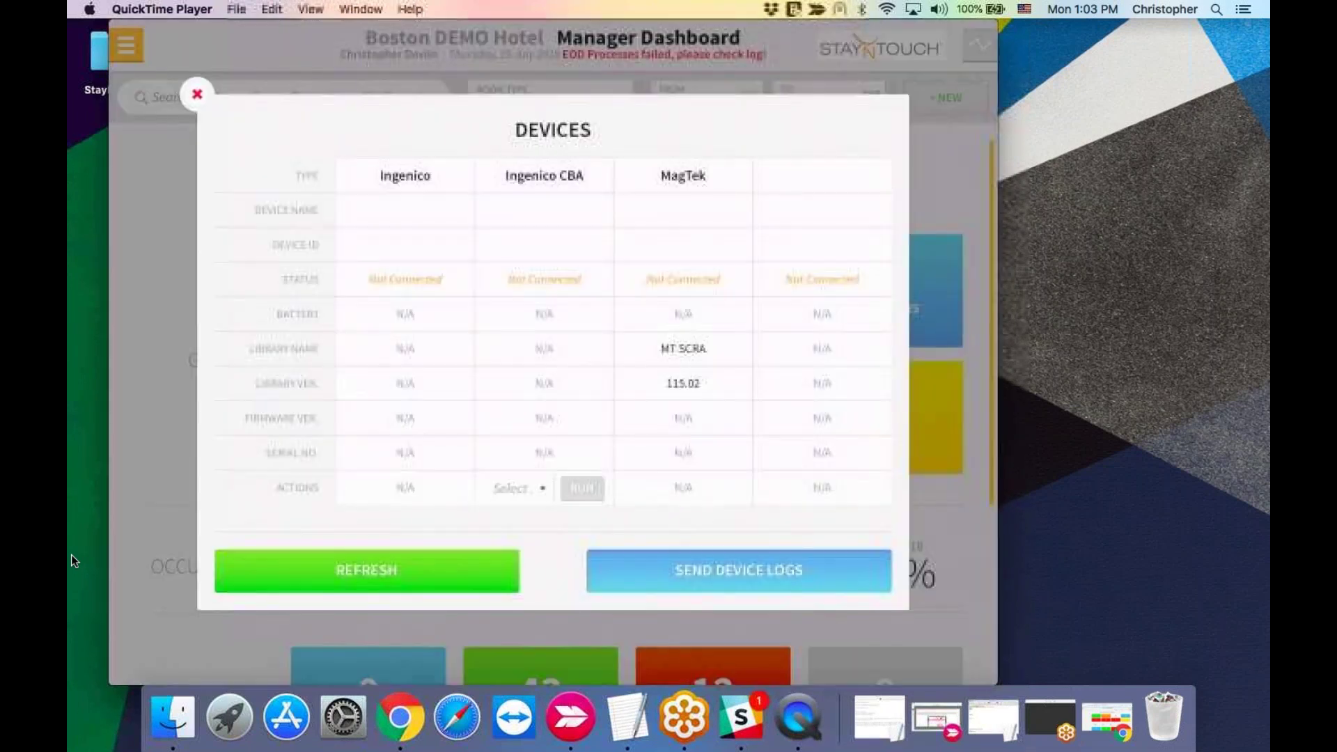
pyautogui.moveTo(216, 462)
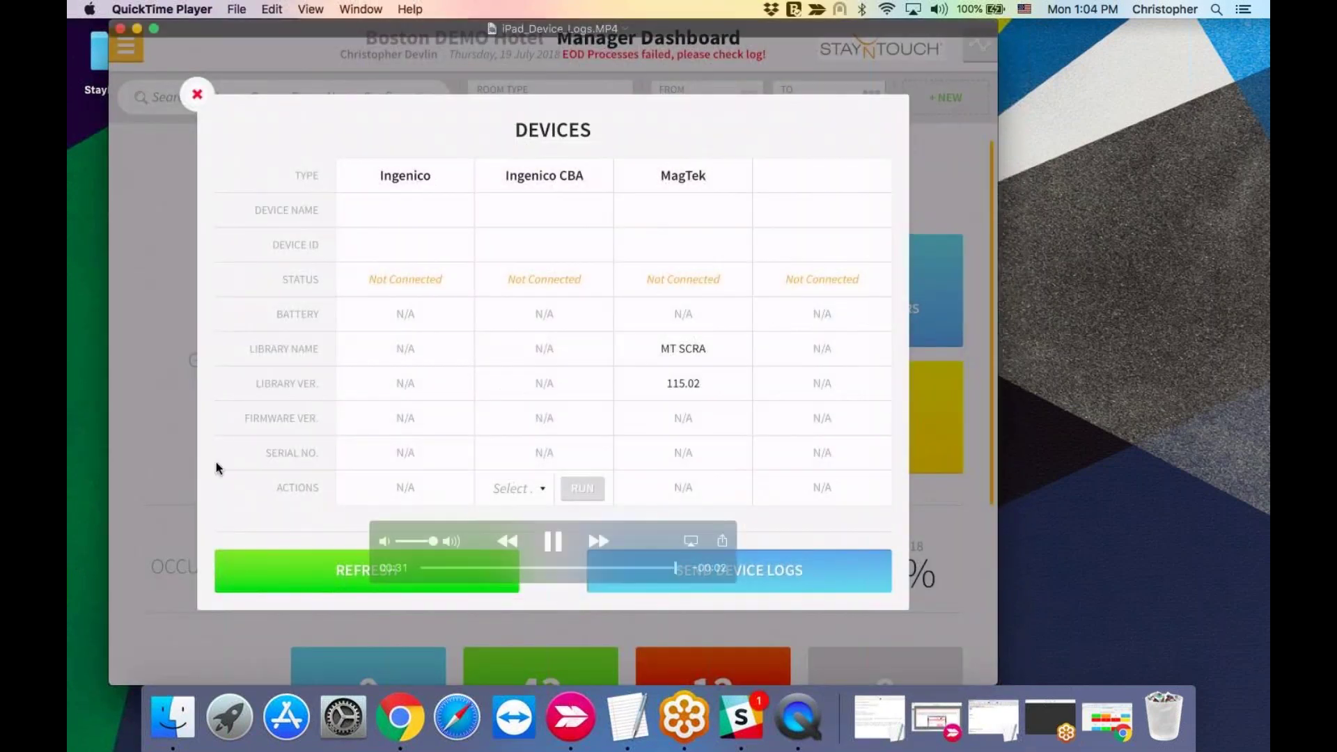
pyautogui.click(120, 31)
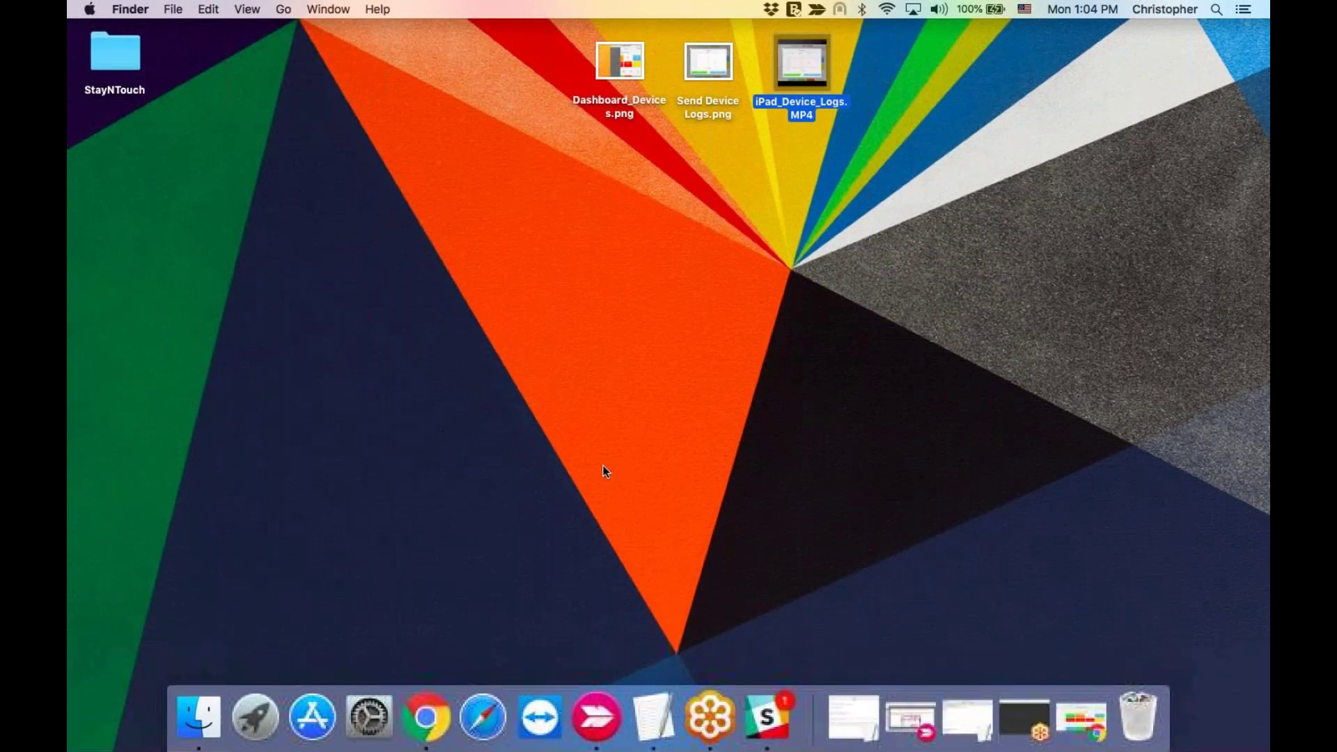
# Step: Return to Chrome, search Company & TA Cards for "commission", and open the Commission Test travel agent card
pyautogui.click(432, 716)
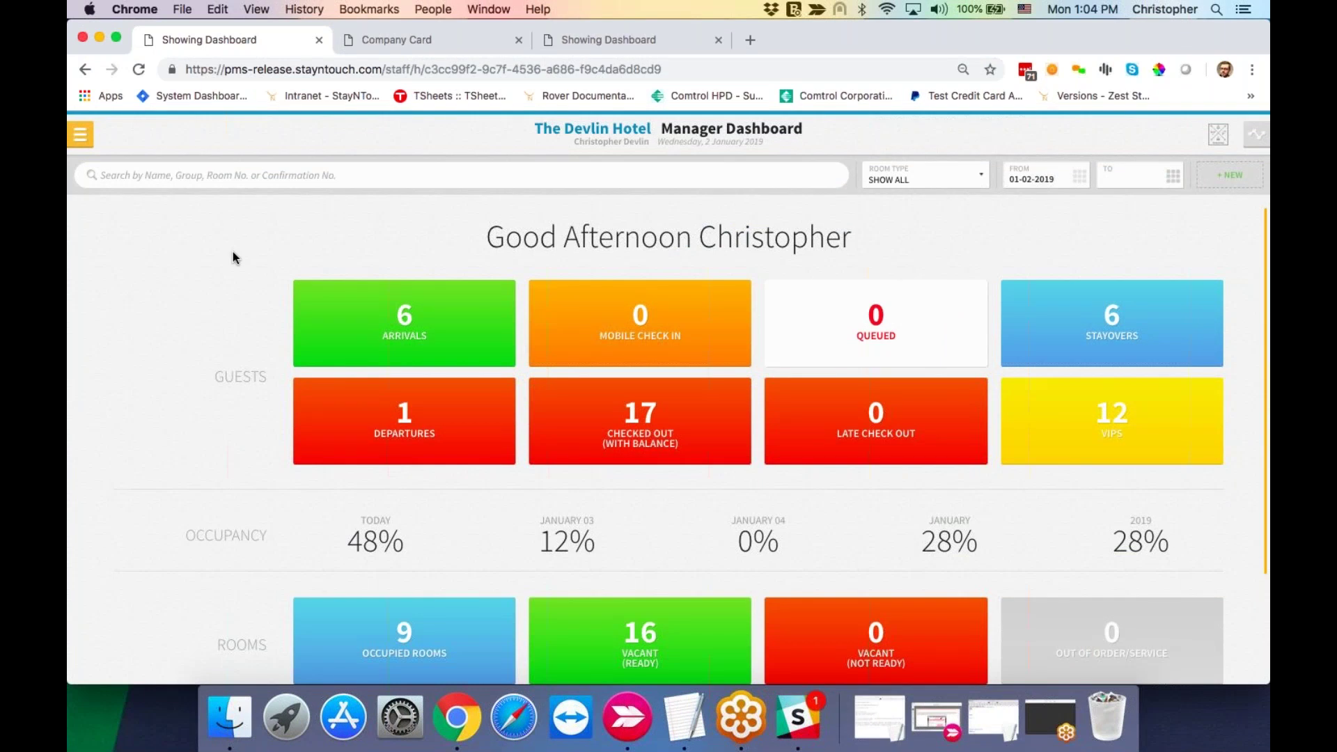
pyautogui.click(81, 139)
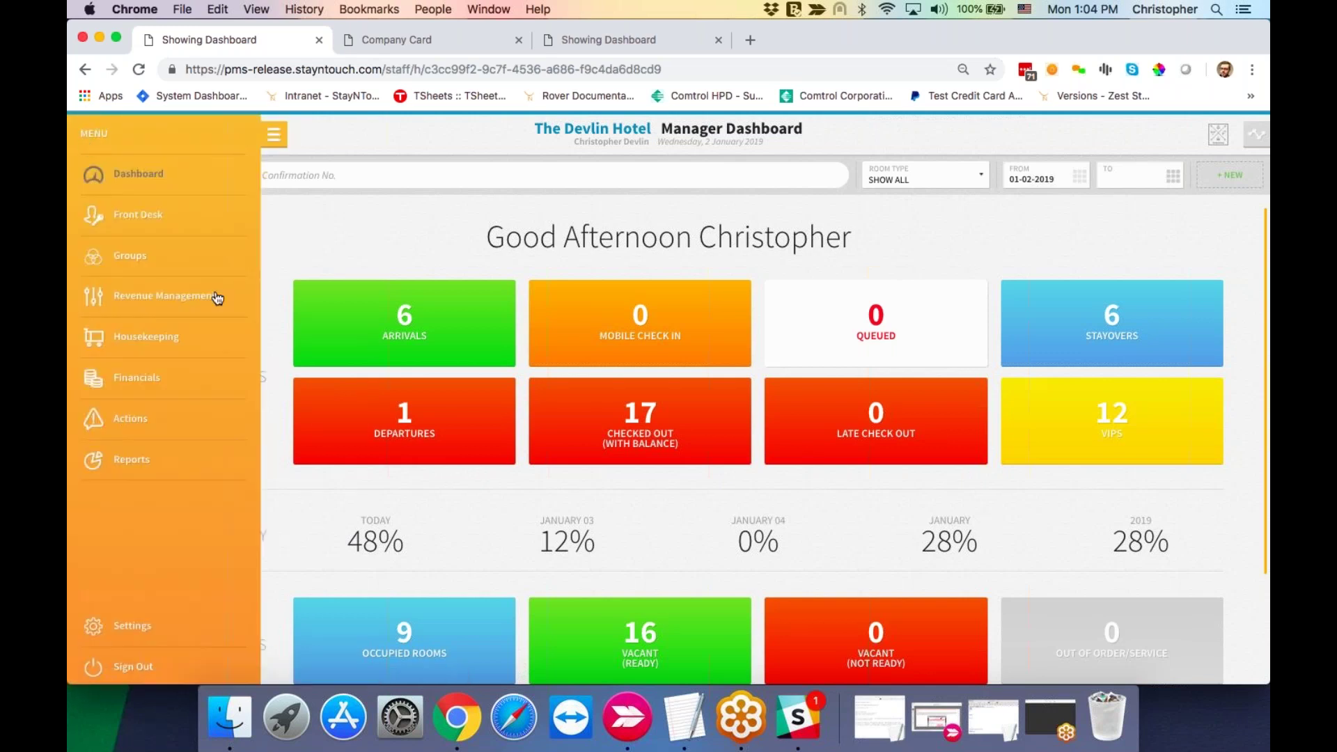
pyautogui.click(209, 302)
pyautogui.click(321, 215)
pyautogui.click(402, 175)
pyautogui.write('commission')
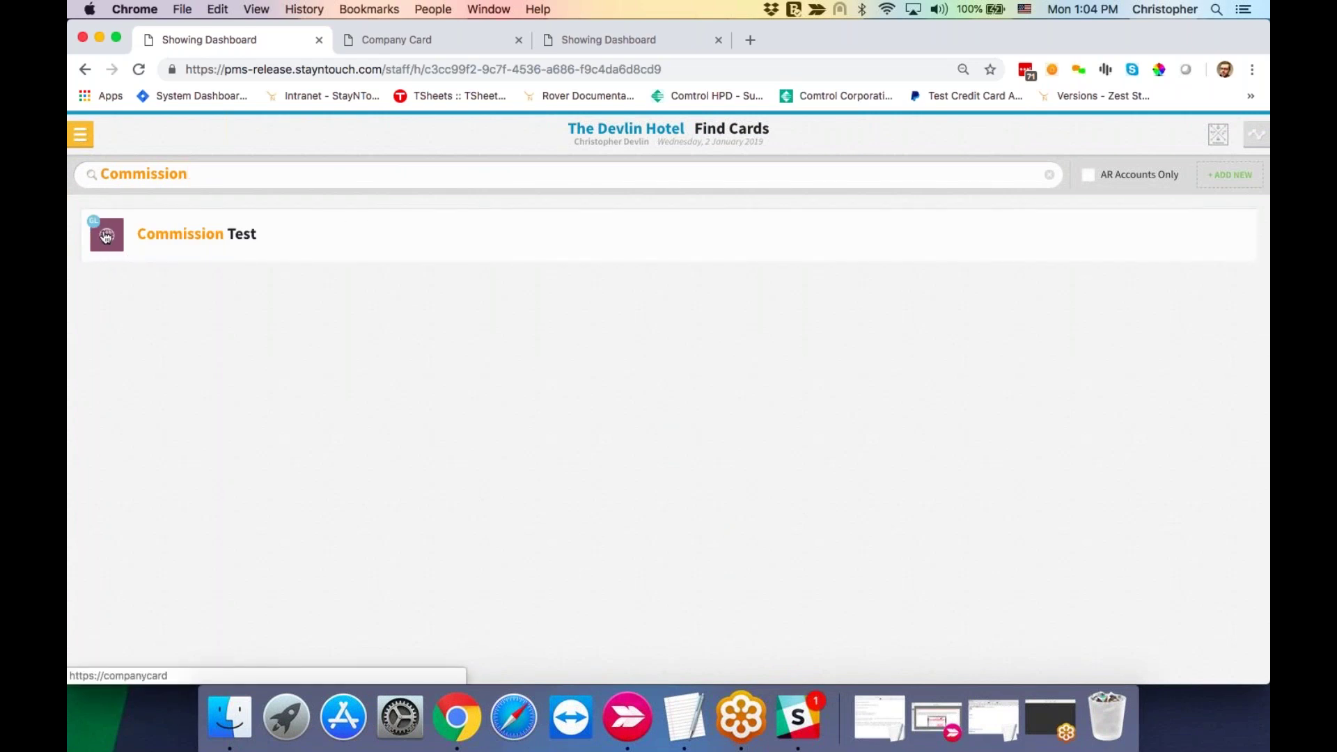
pyautogui.click(158, 237)
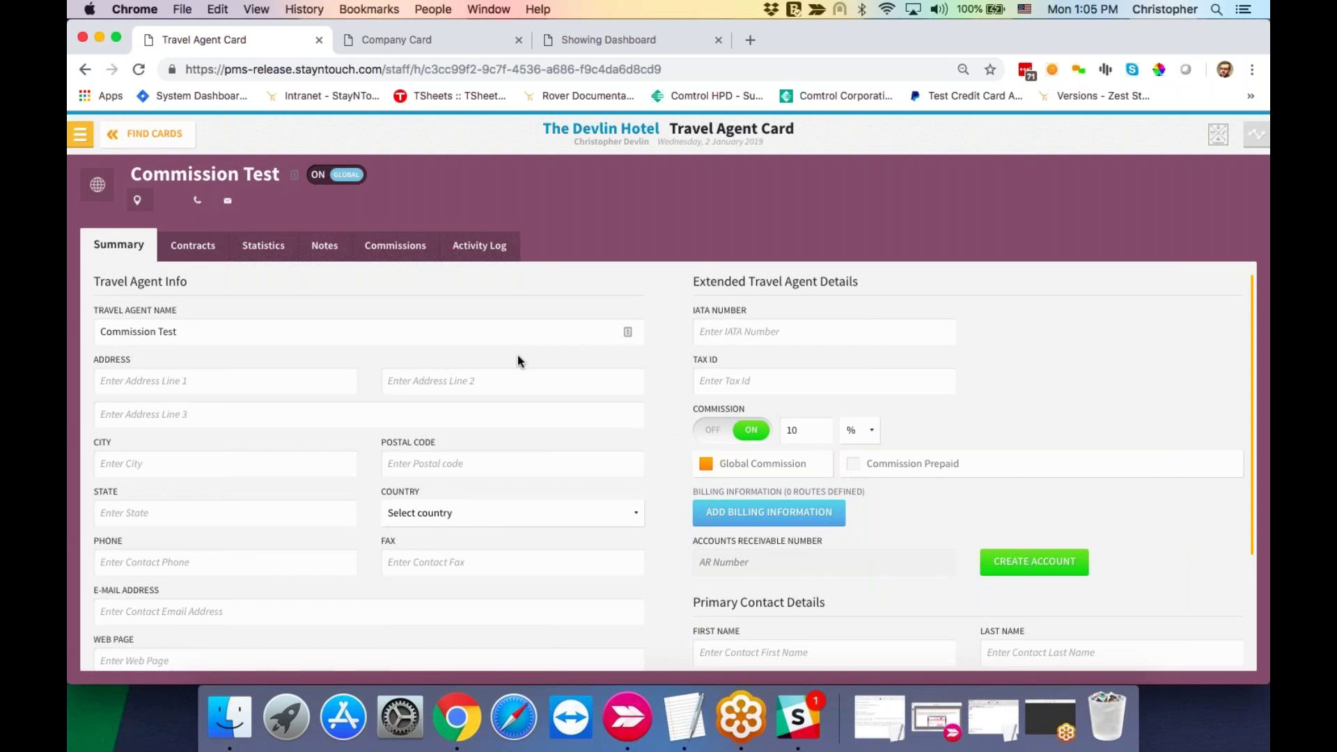
# Step: Try disabling Global Commission with a 5% commission, and restore the 10% commission with Global Commission enabled
pyautogui.click(707, 468)
pyautogui.click(801, 430)
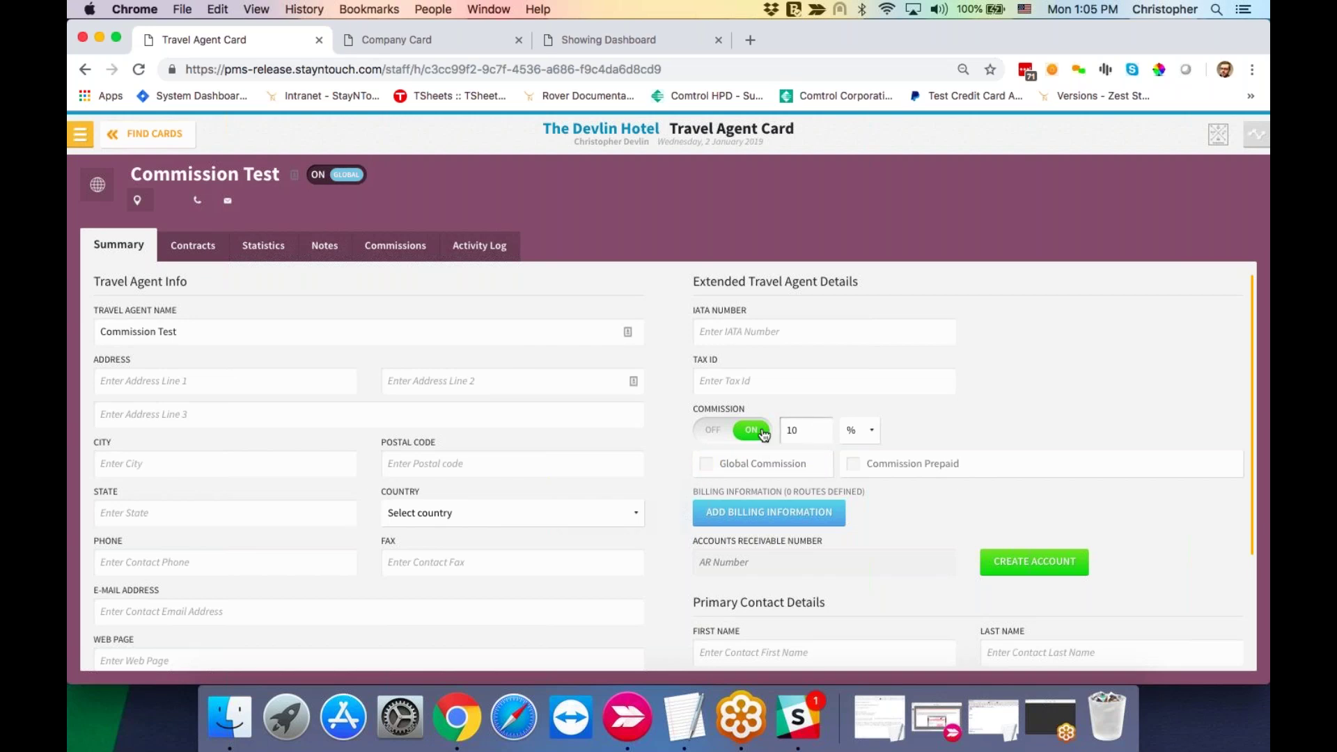
pyautogui.press('BackSpace')
pyautogui.press('BackSpace')
pyautogui.write('5')
pyautogui.press('BackSpace')
pyautogui.write('10')
pyautogui.click(706, 464)
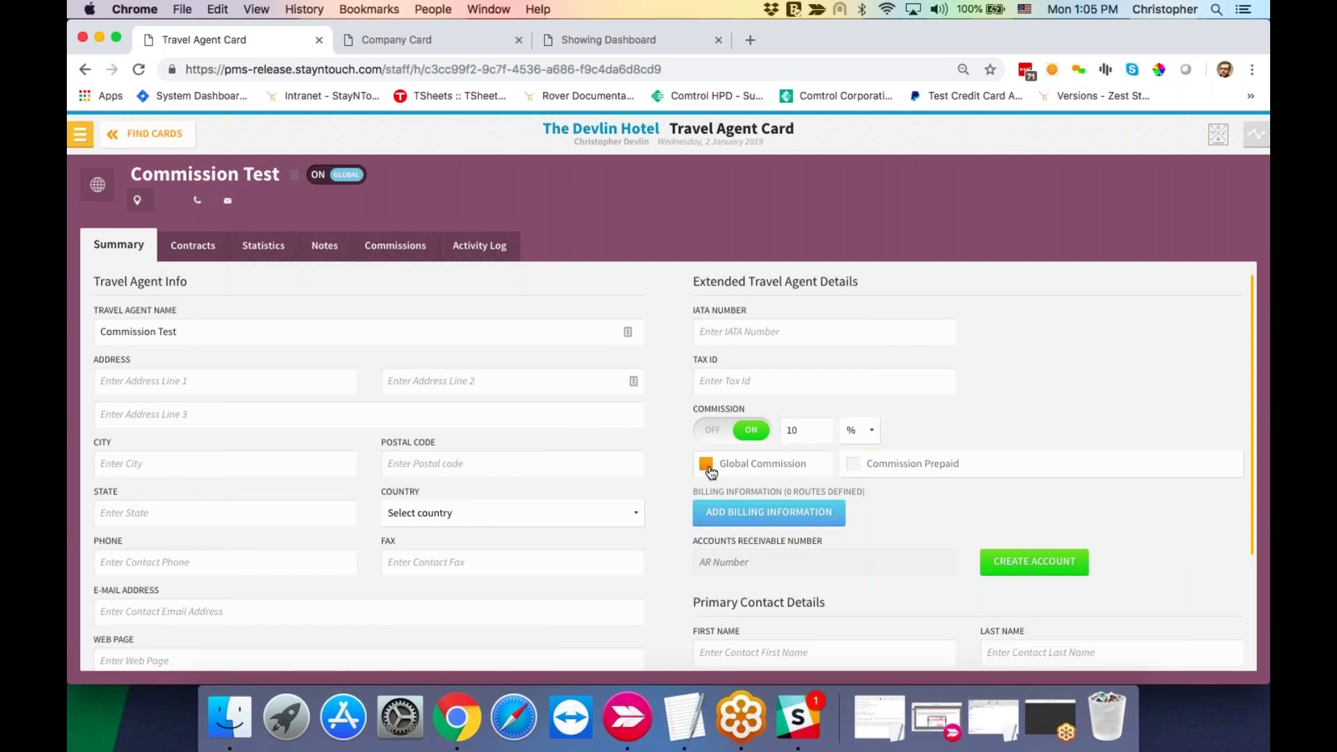
# Step: Leave the travel agent card and open the billing test reservation's stay card from the dashboard's arrivals
pyautogui.click(168, 143)
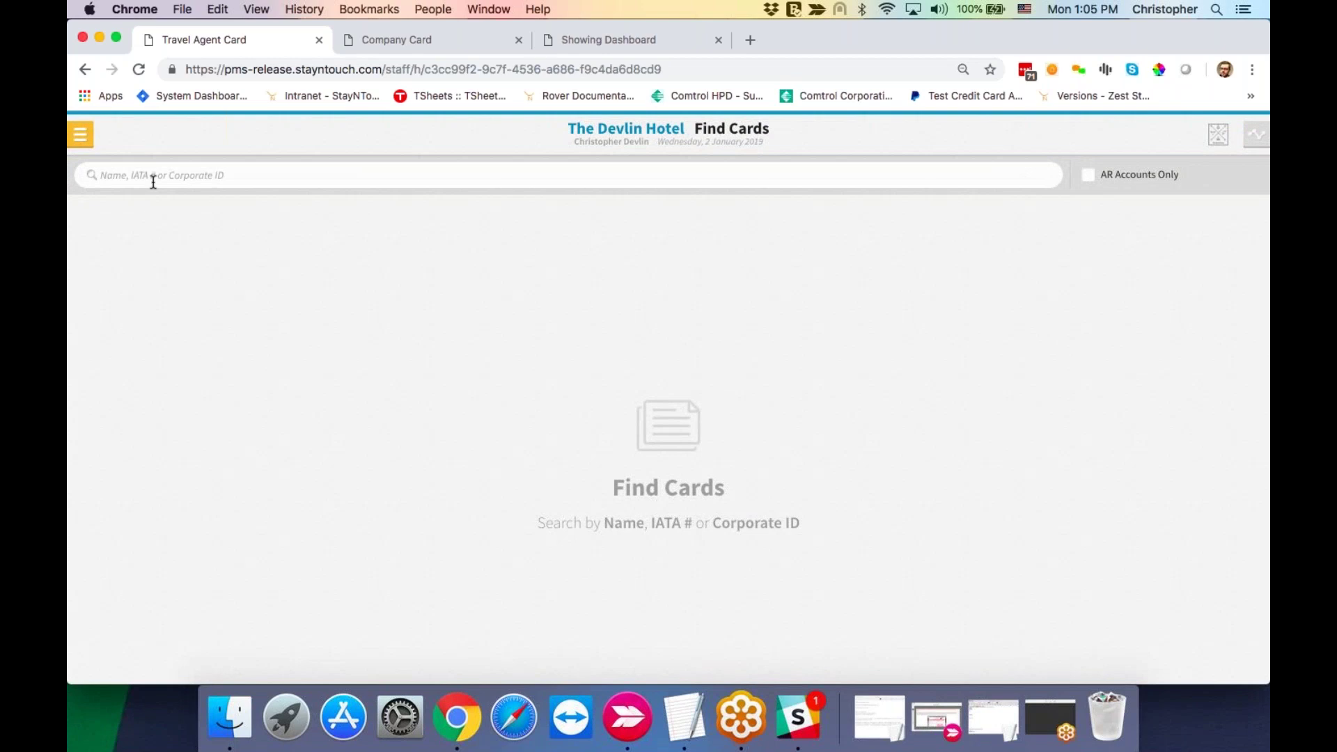
pyautogui.click(81, 133)
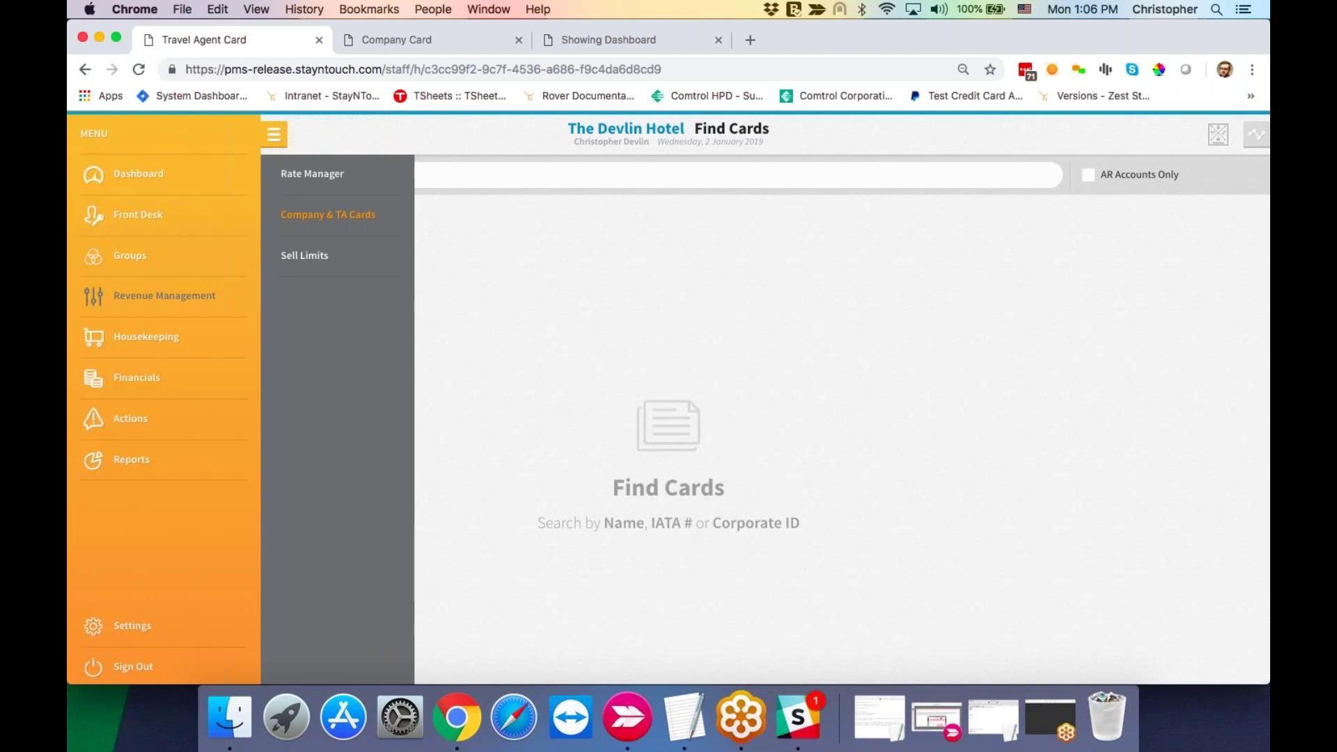
pyautogui.click(171, 180)
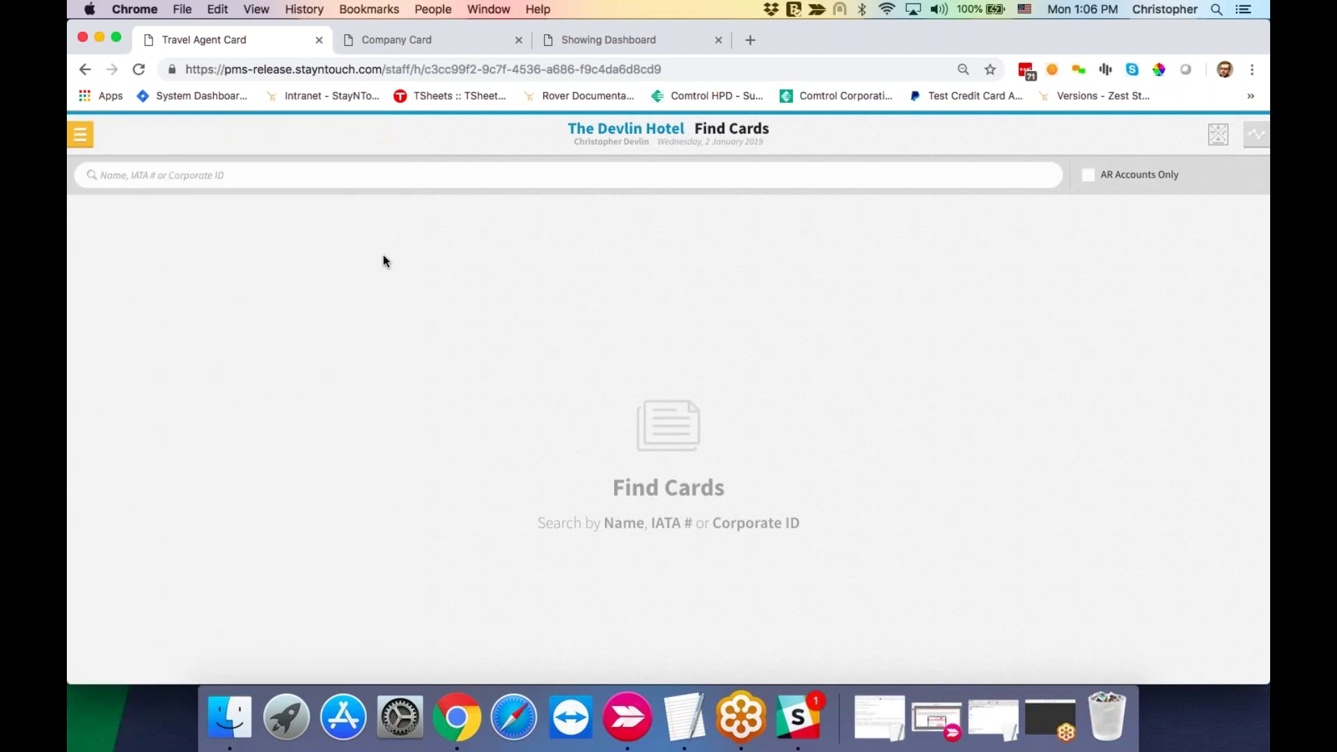
pyautogui.click(376, 335)
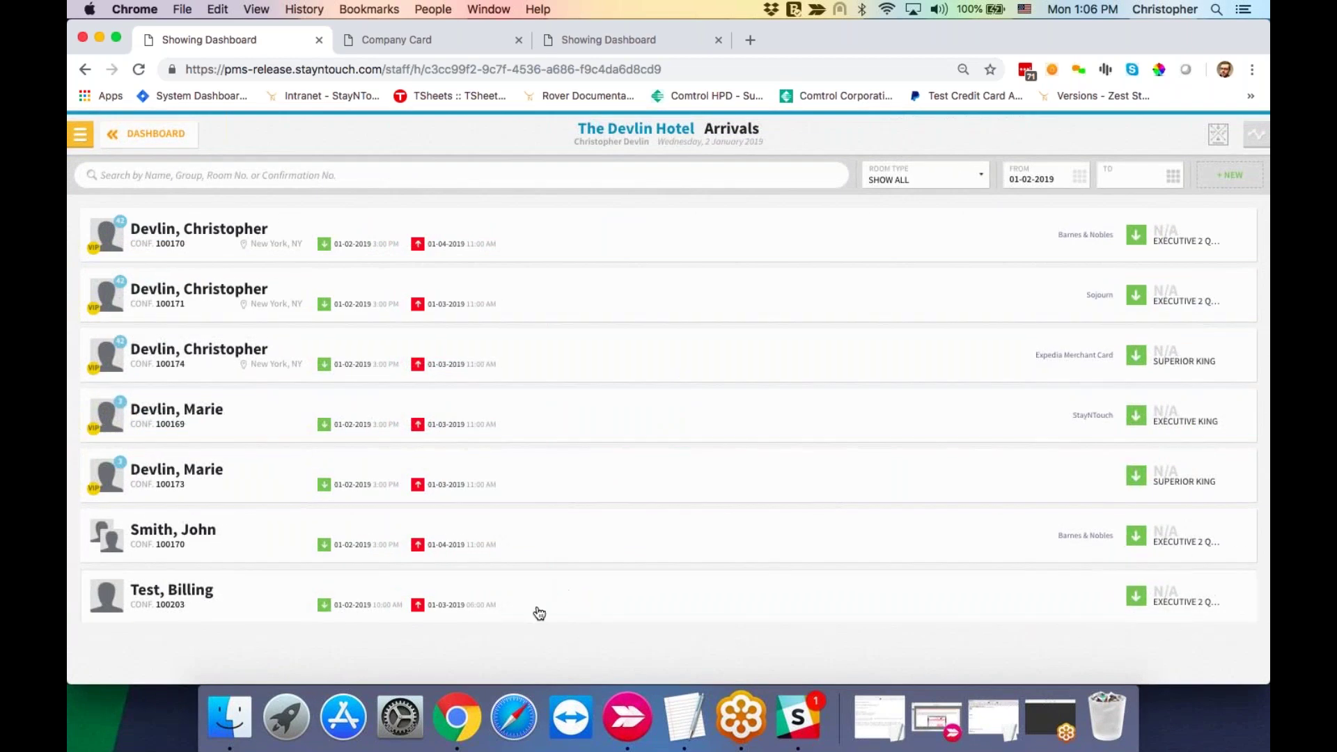
pyautogui.click(625, 607)
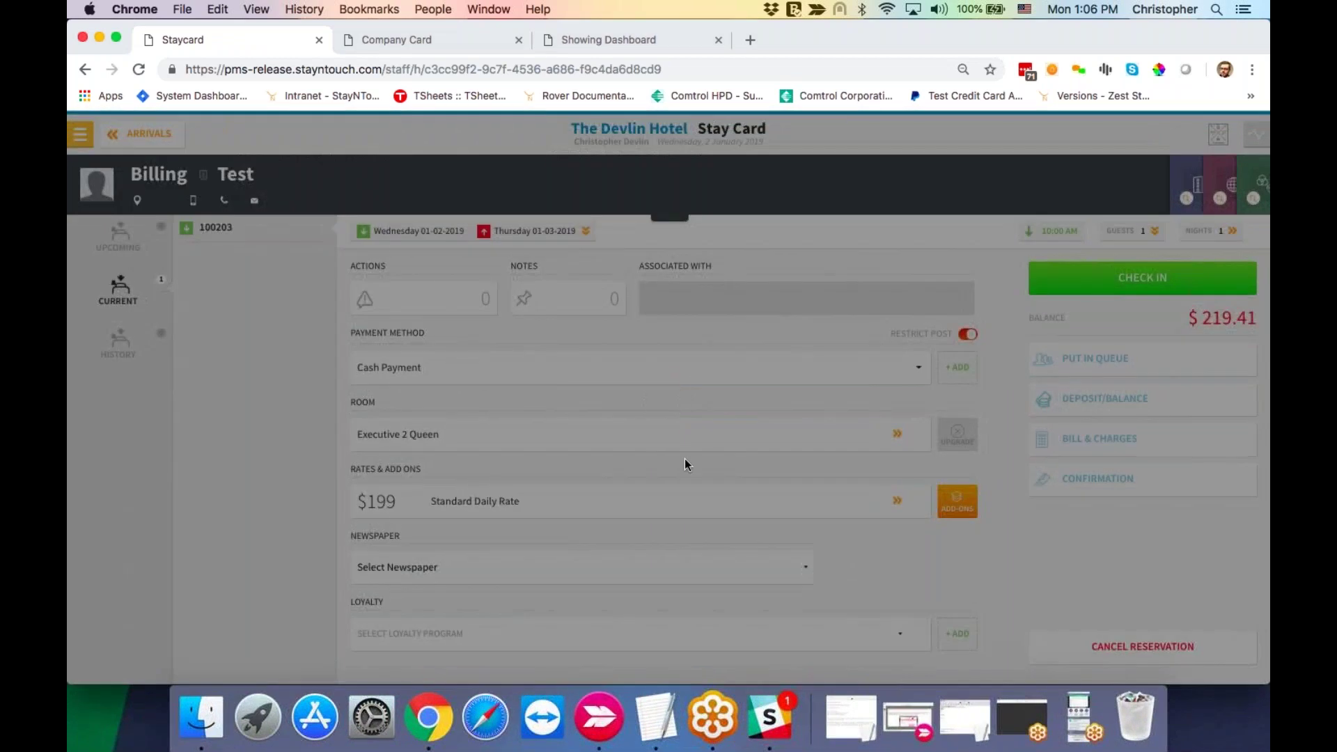
pyautogui.click(627, 498)
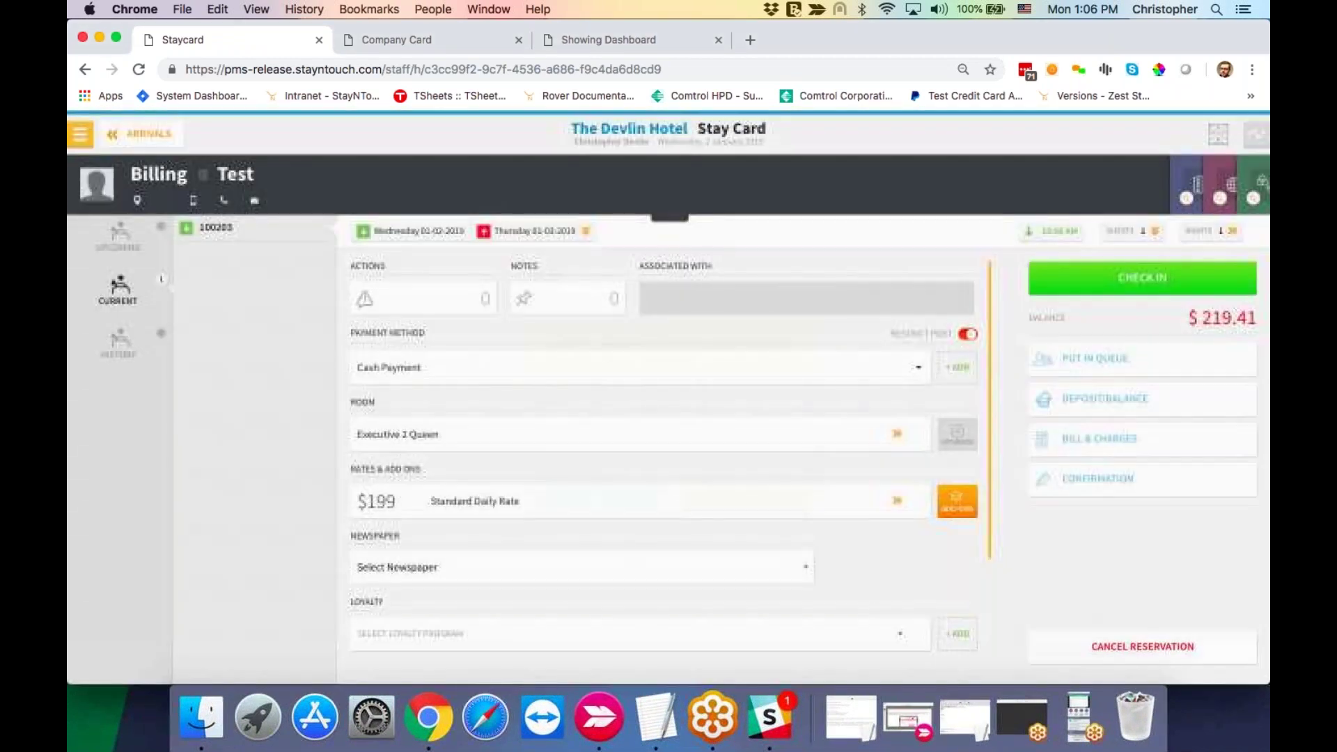
# Step: Preview the reservation's Detailed Bill invoice for printing, examine its invoice number and KID up close, and cancel the printout
pyautogui.click(1136, 440)
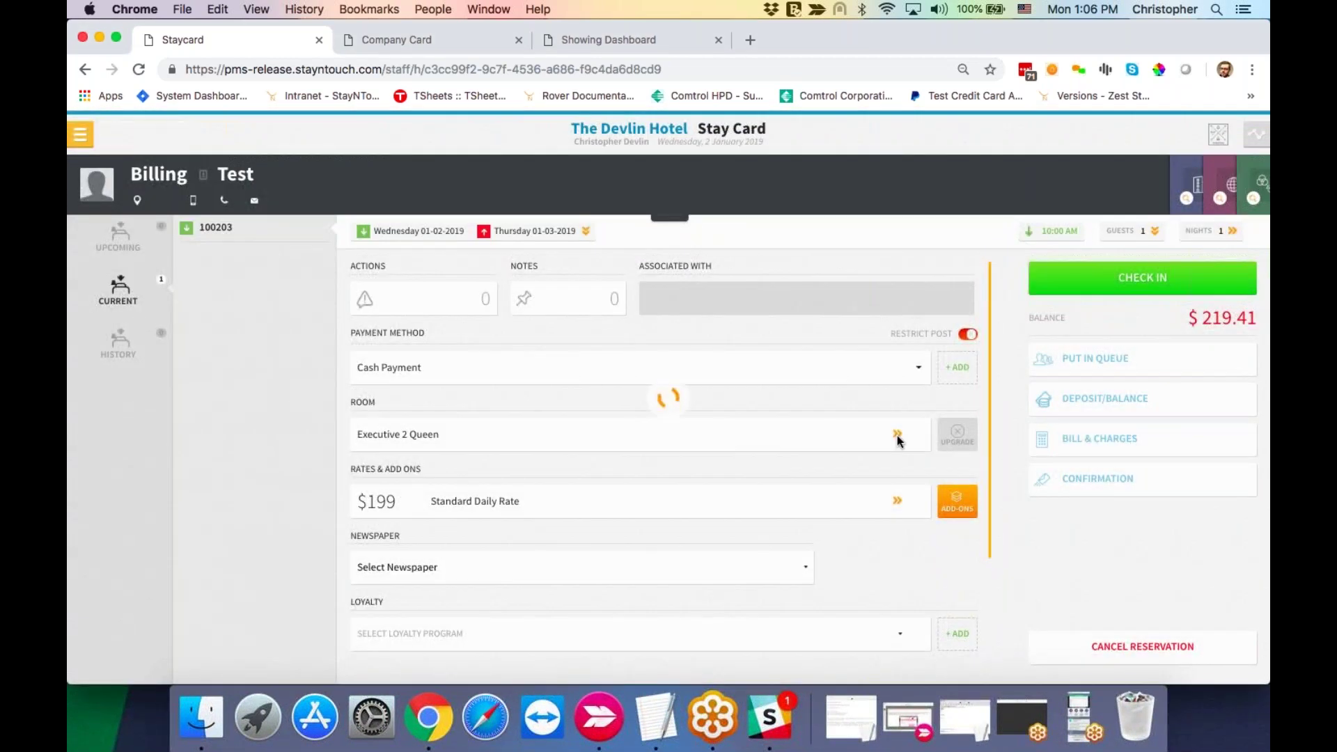
pyautogui.click(259, 376)
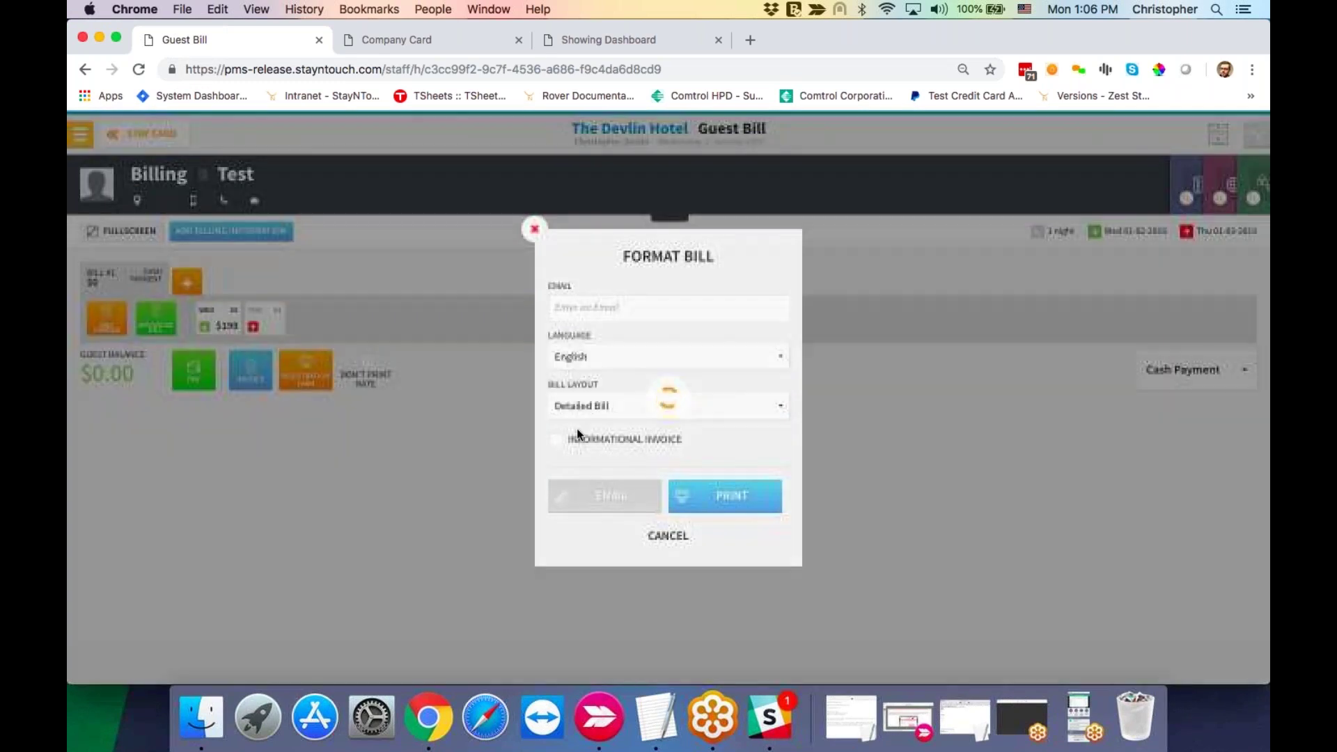
pyautogui.click(738, 493)
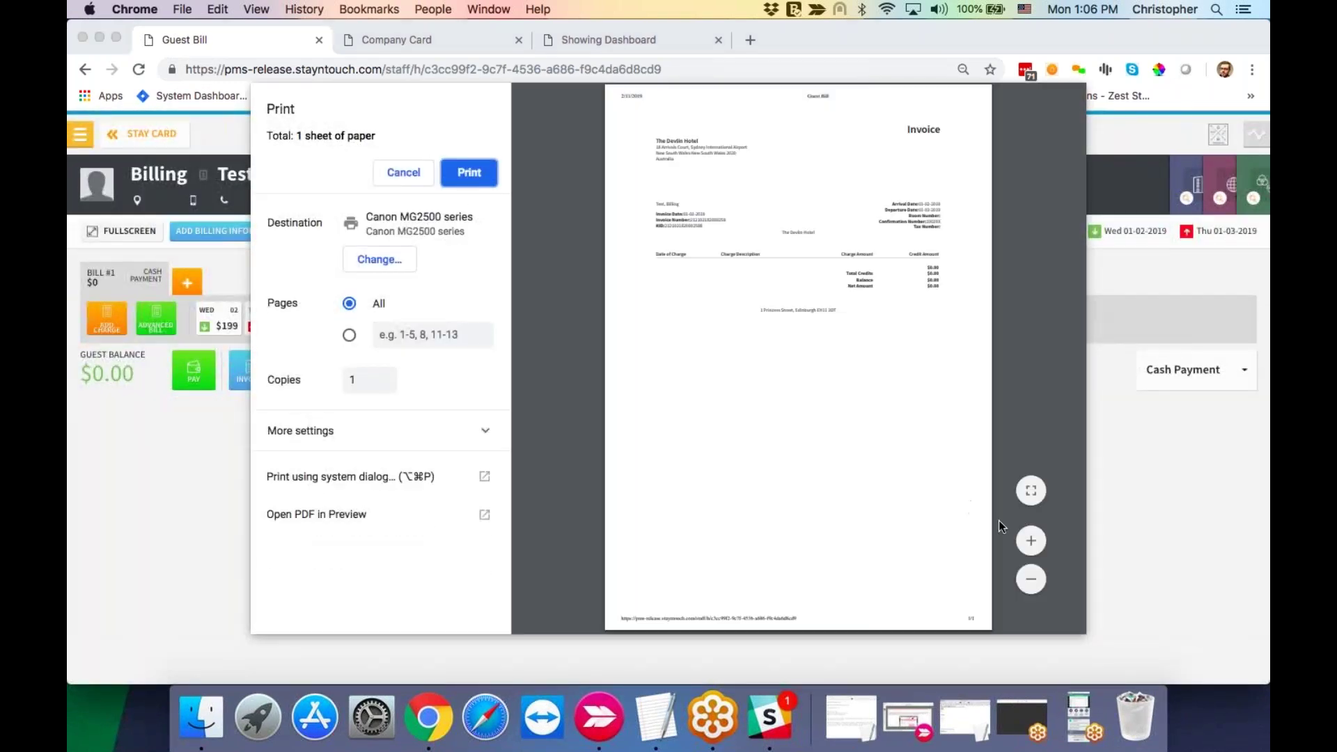
pyautogui.click(1031, 542)
pyautogui.click(1032, 542)
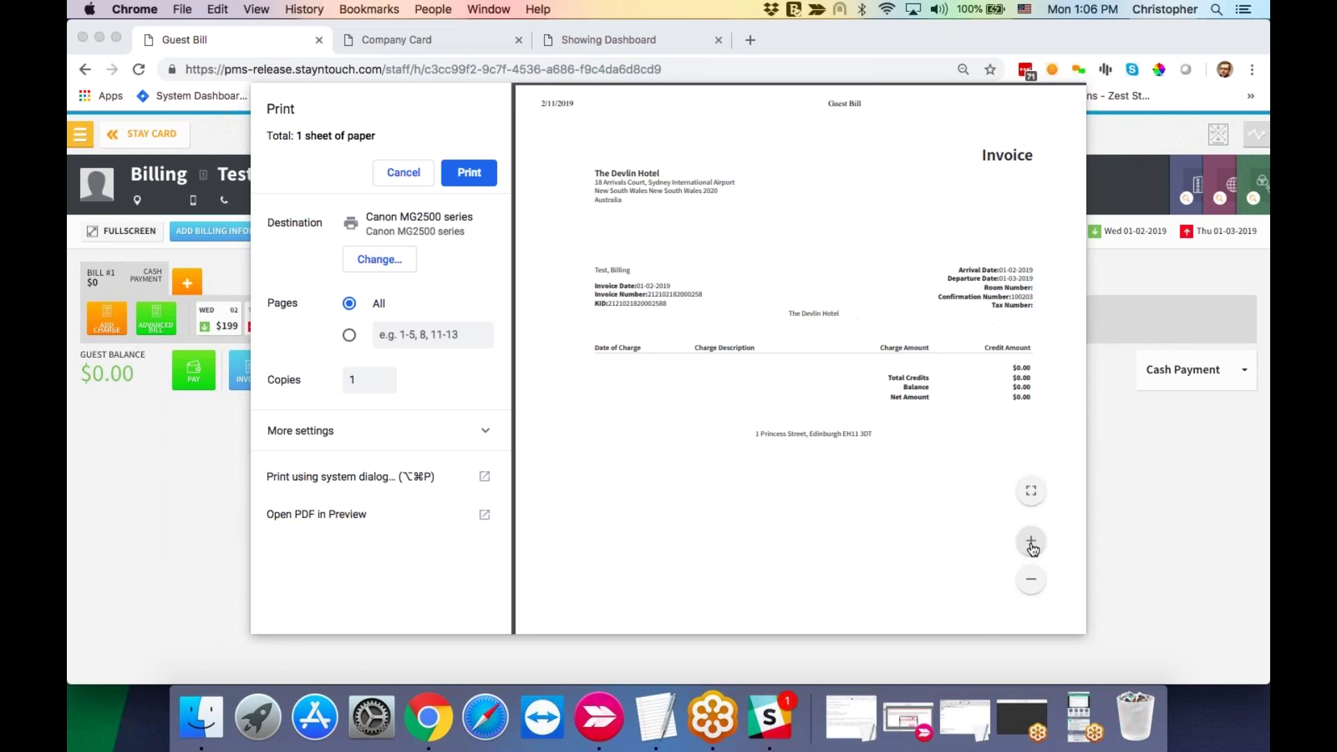
pyautogui.click(1031, 542)
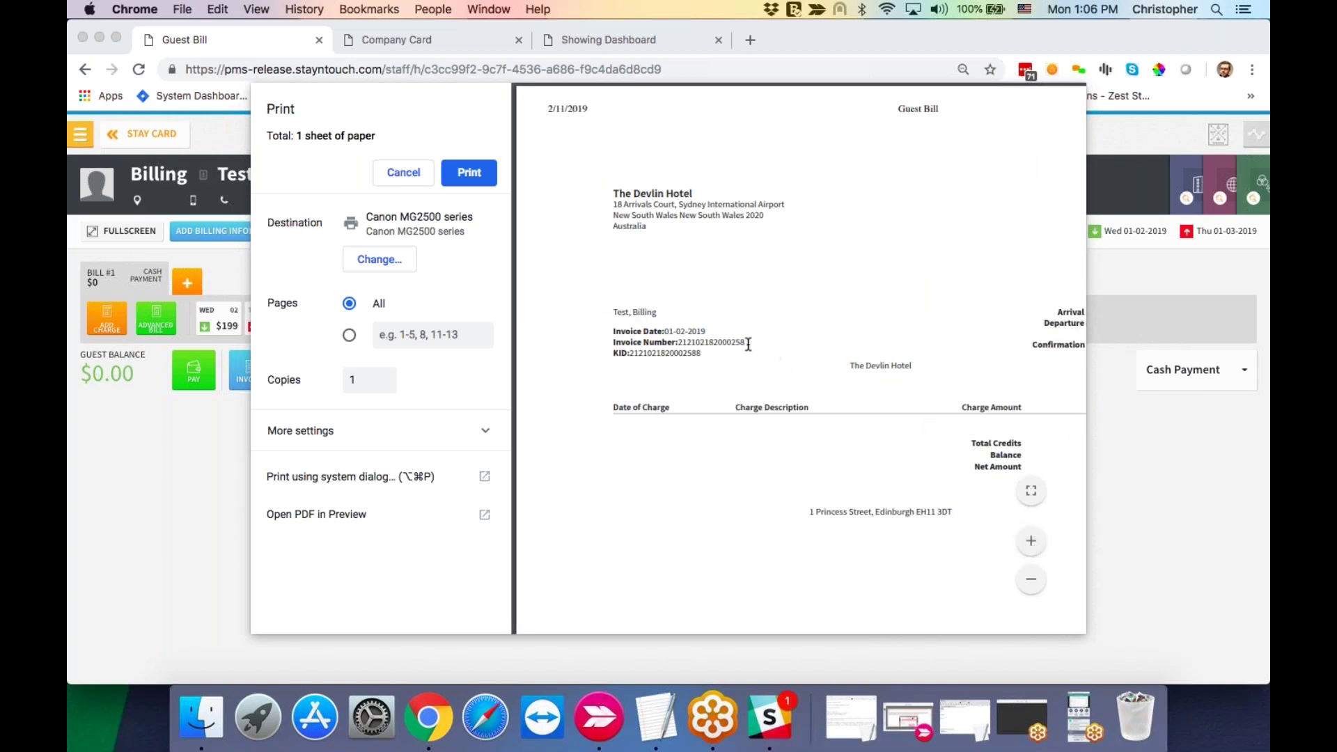
pyautogui.moveTo(746, 343)
pyautogui.mouseDown()
pyautogui.moveTo(711, 342)
pyautogui.moveTo(745, 342)
pyautogui.mouseUp()
pyautogui.click(749, 346)
pyautogui.click(418, 178)
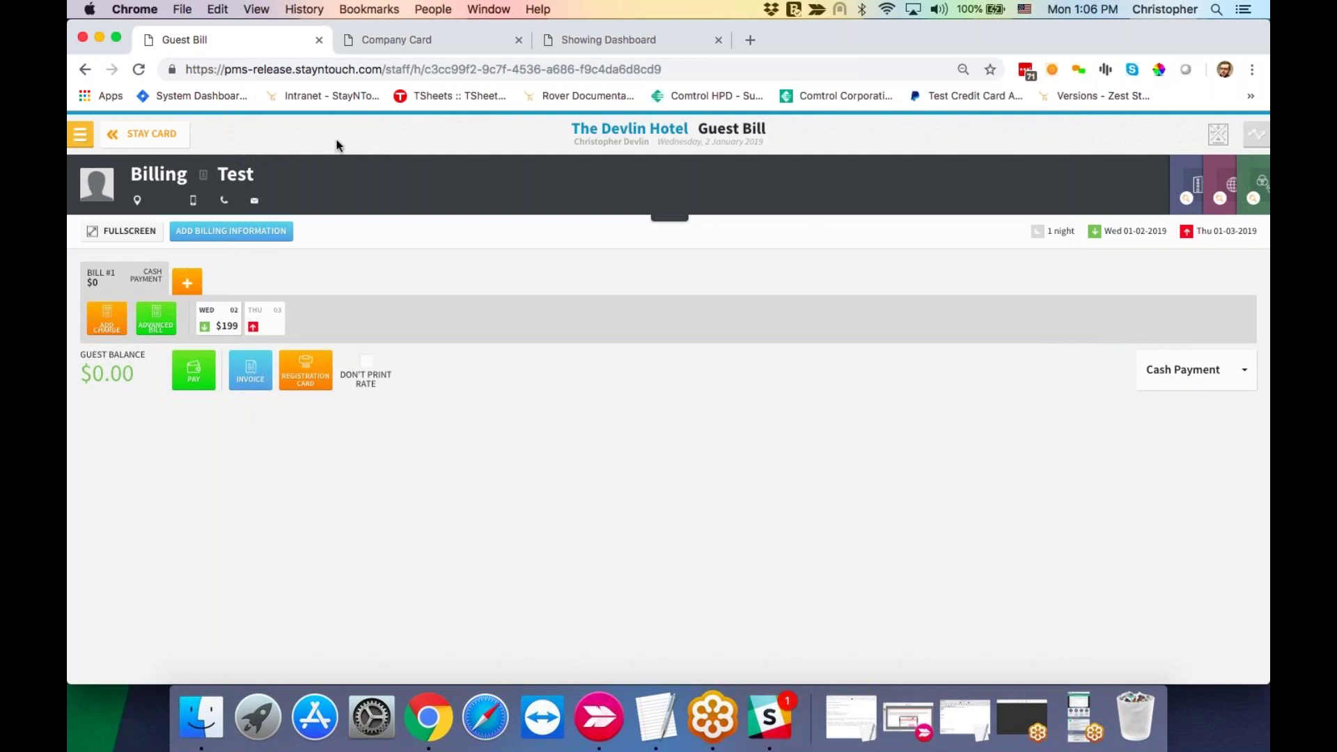
# Step: Leave the guest bill and stay card and return to the manager dashboard
pyautogui.click(150, 134)
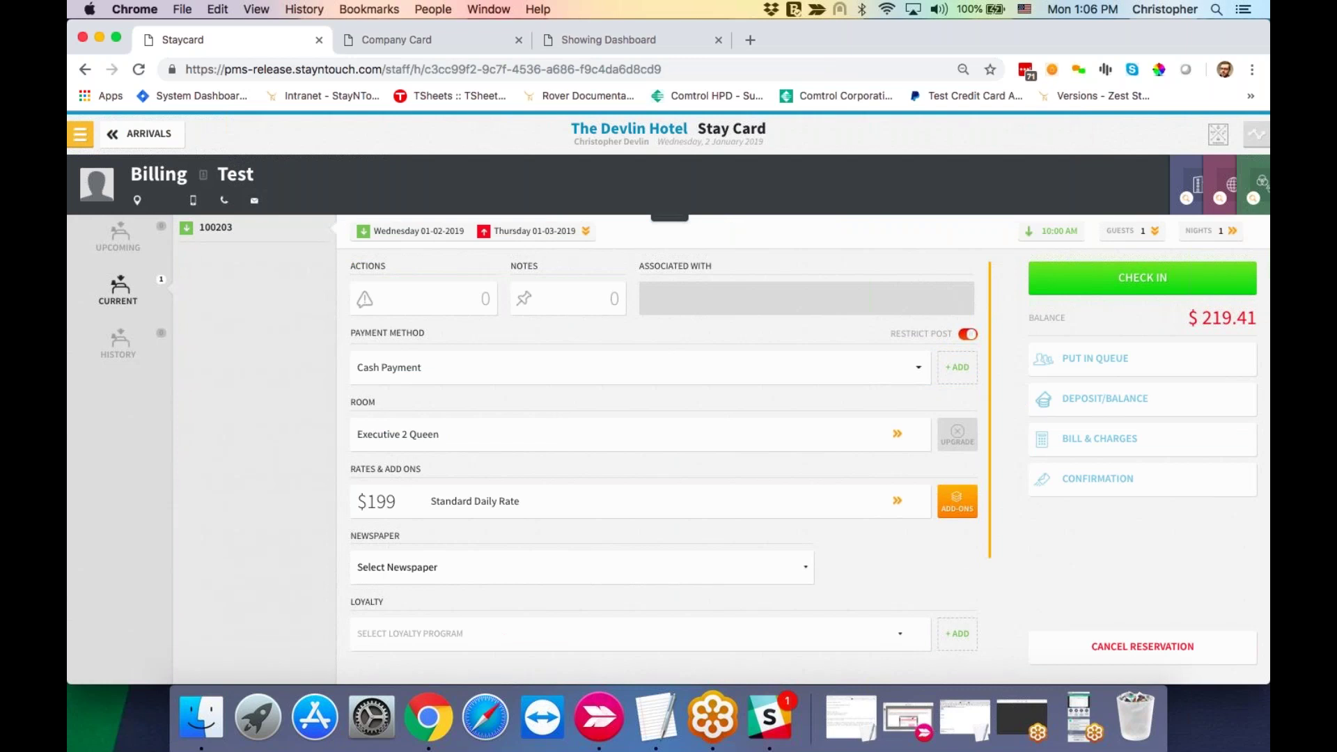
pyautogui.click(125, 135)
pyautogui.click(128, 138)
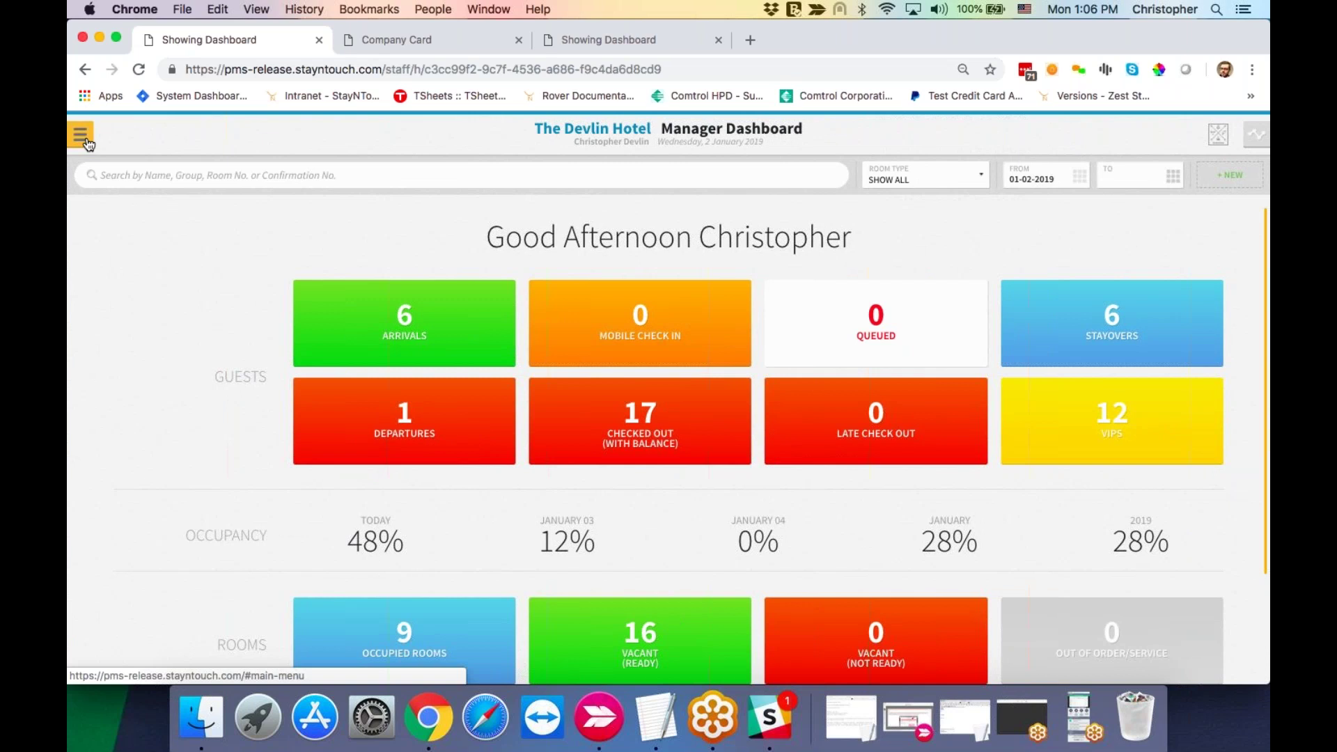
pyautogui.click(82, 141)
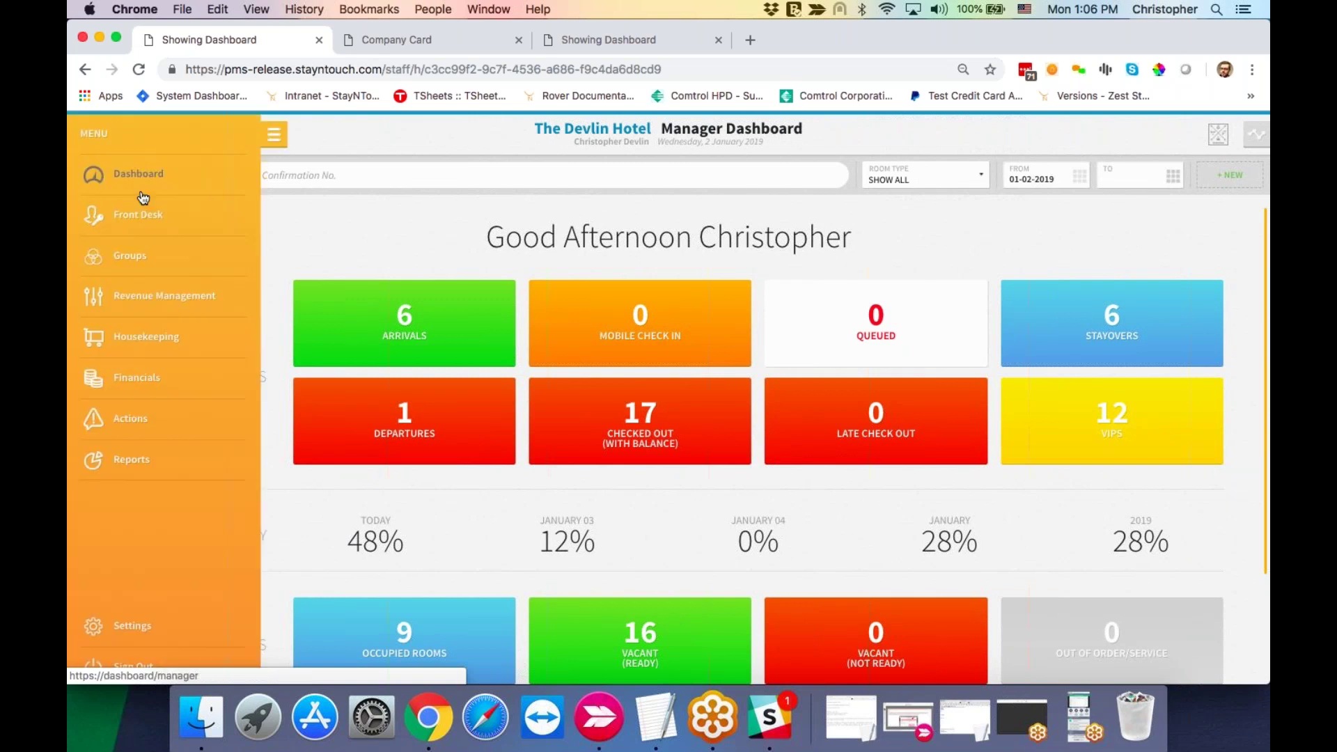
pyautogui.click(192, 305)
pyautogui.click(360, 215)
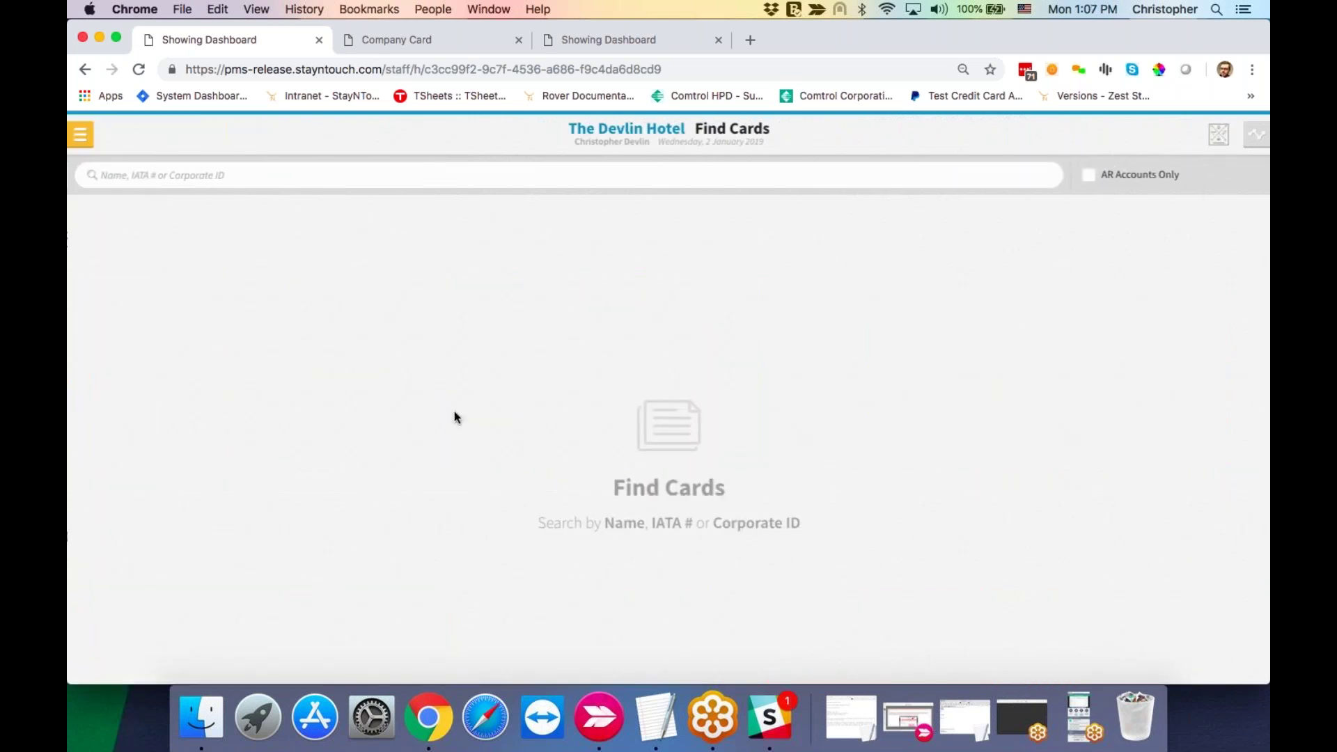
# Step: Open the group details of Testing Group from the groups list
pyautogui.click(80, 134)
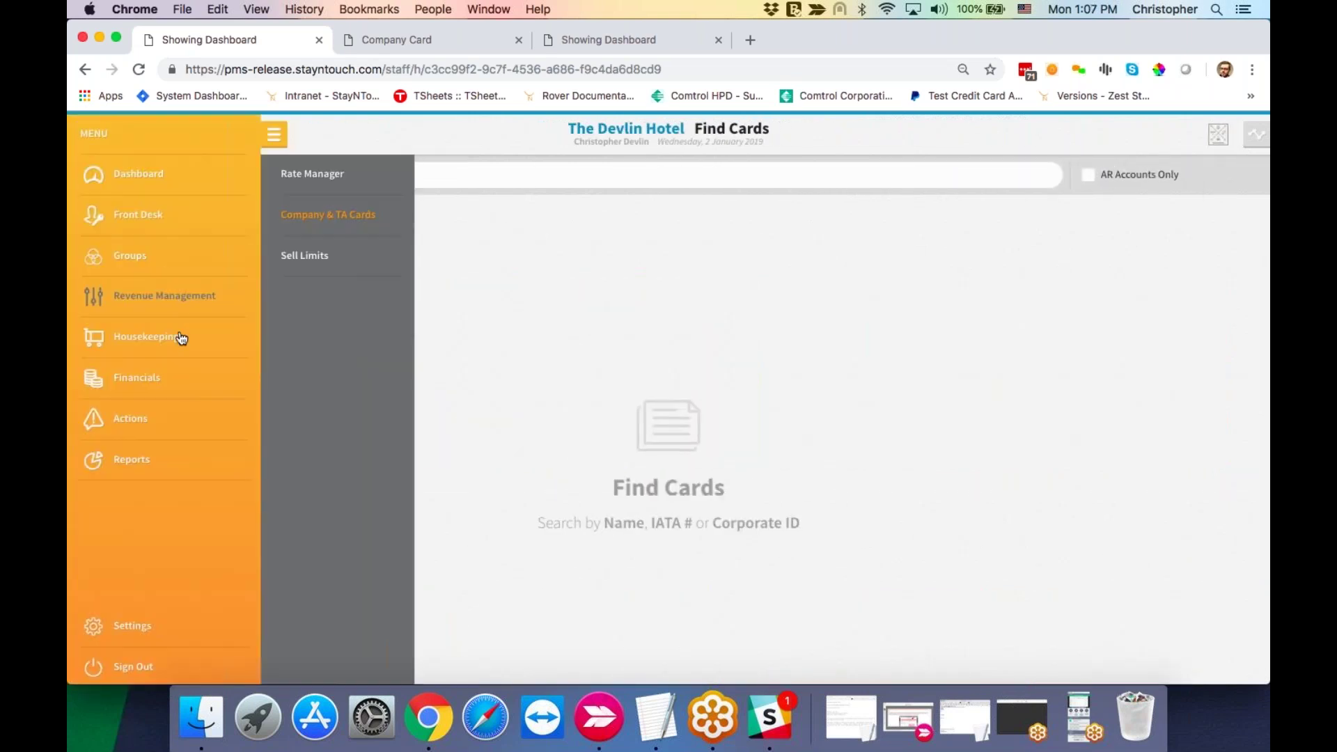
pyautogui.click(216, 256)
pyautogui.click(340, 215)
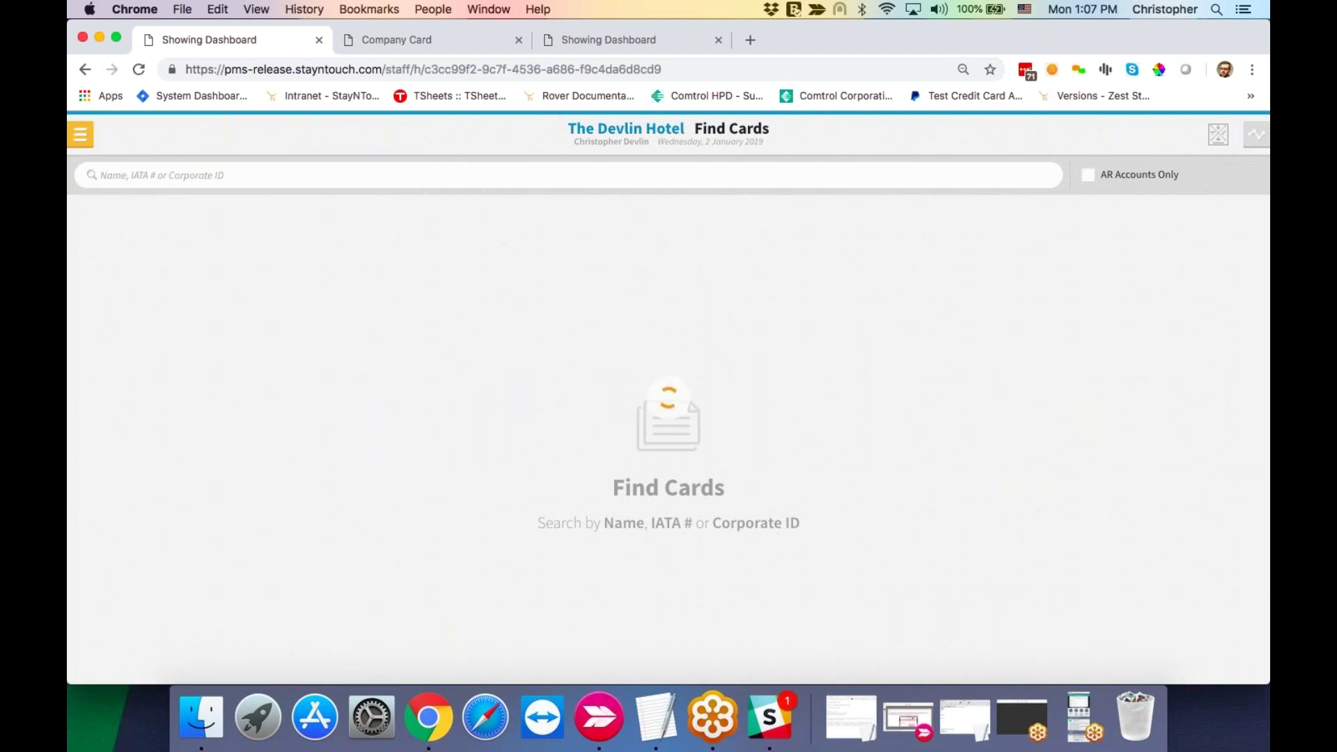
pyautogui.click(325, 421)
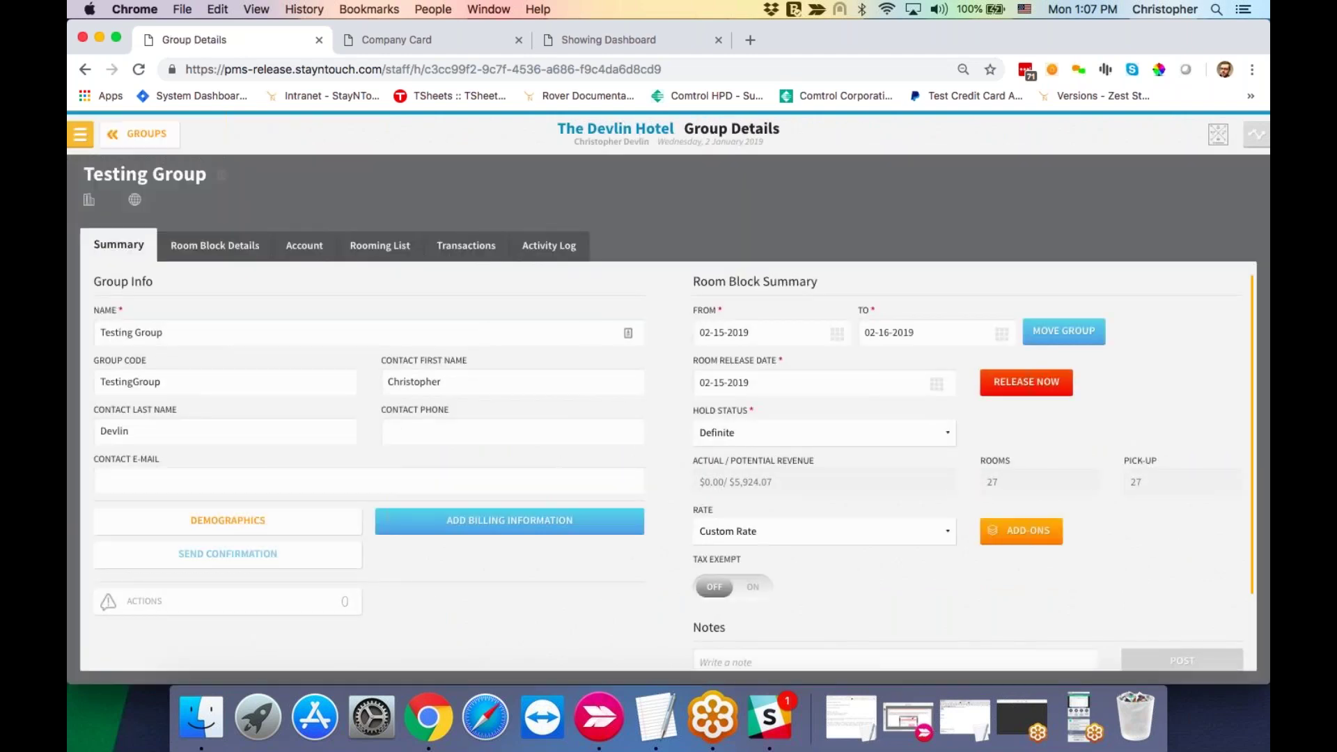
# Step: Open Testing Group's rooming list and try to move the guest assigned to Room 07 into room 03
pyautogui.click(382, 250)
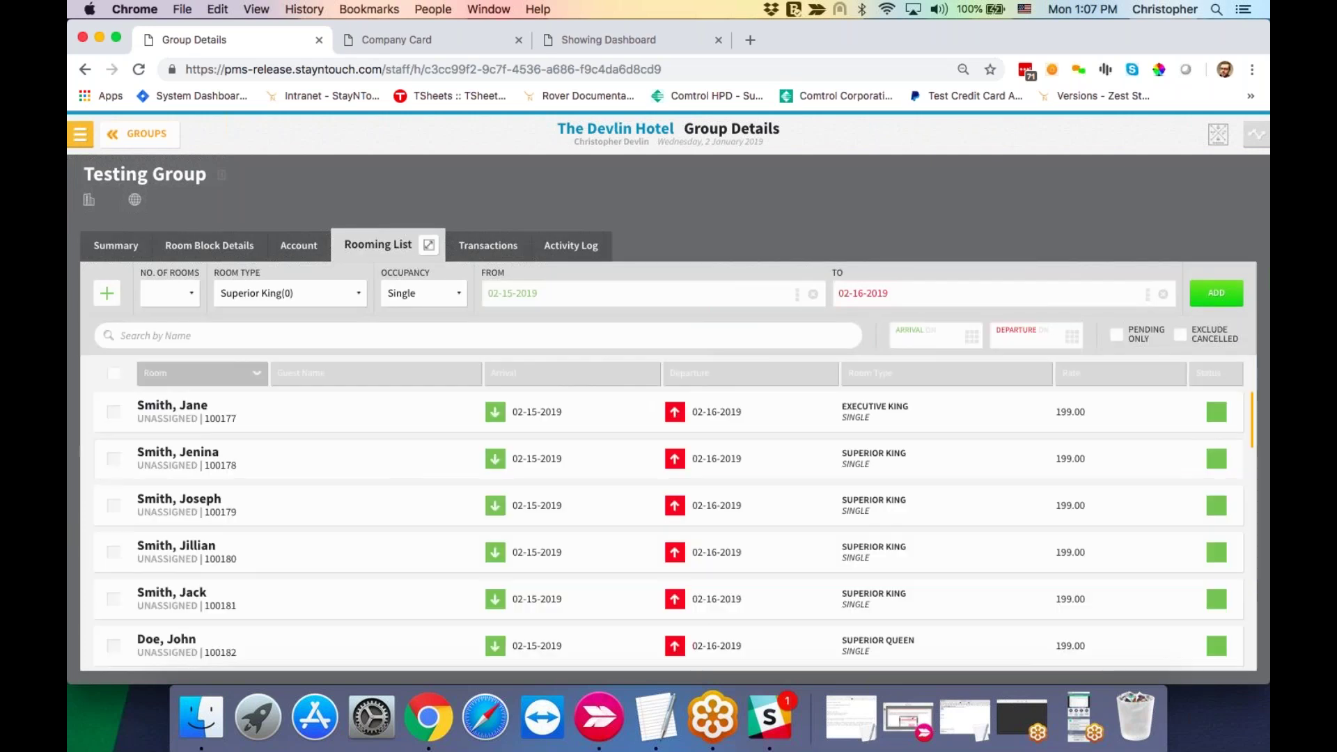
pyautogui.scroll(-15, 668, 529)
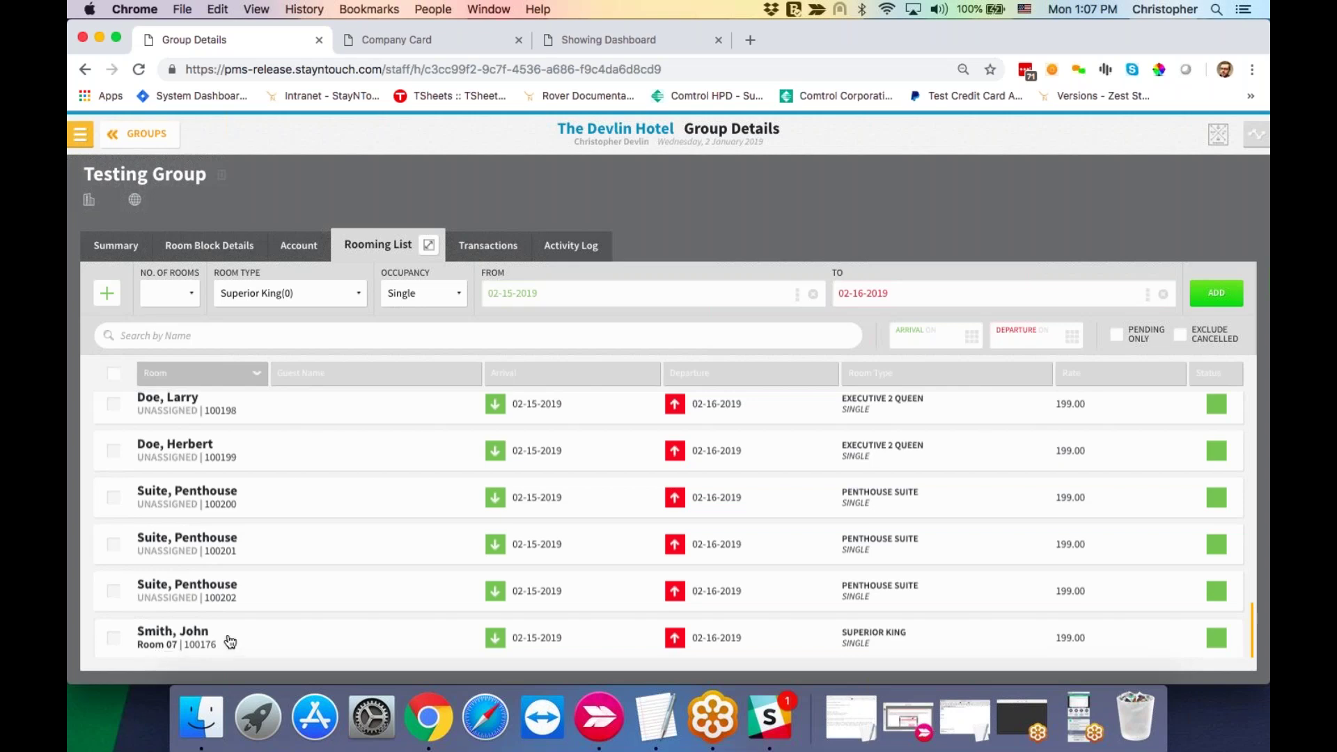
pyautogui.click(270, 646)
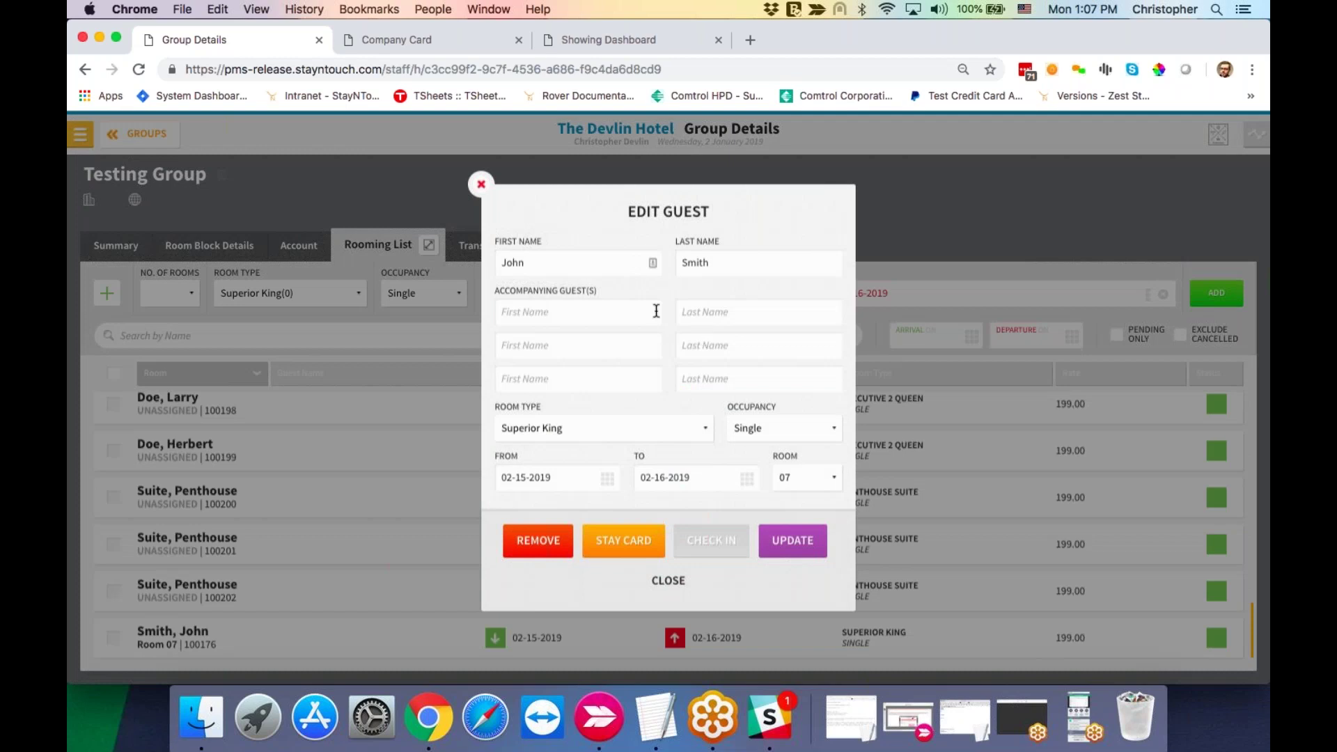
pyautogui.click(808, 486)
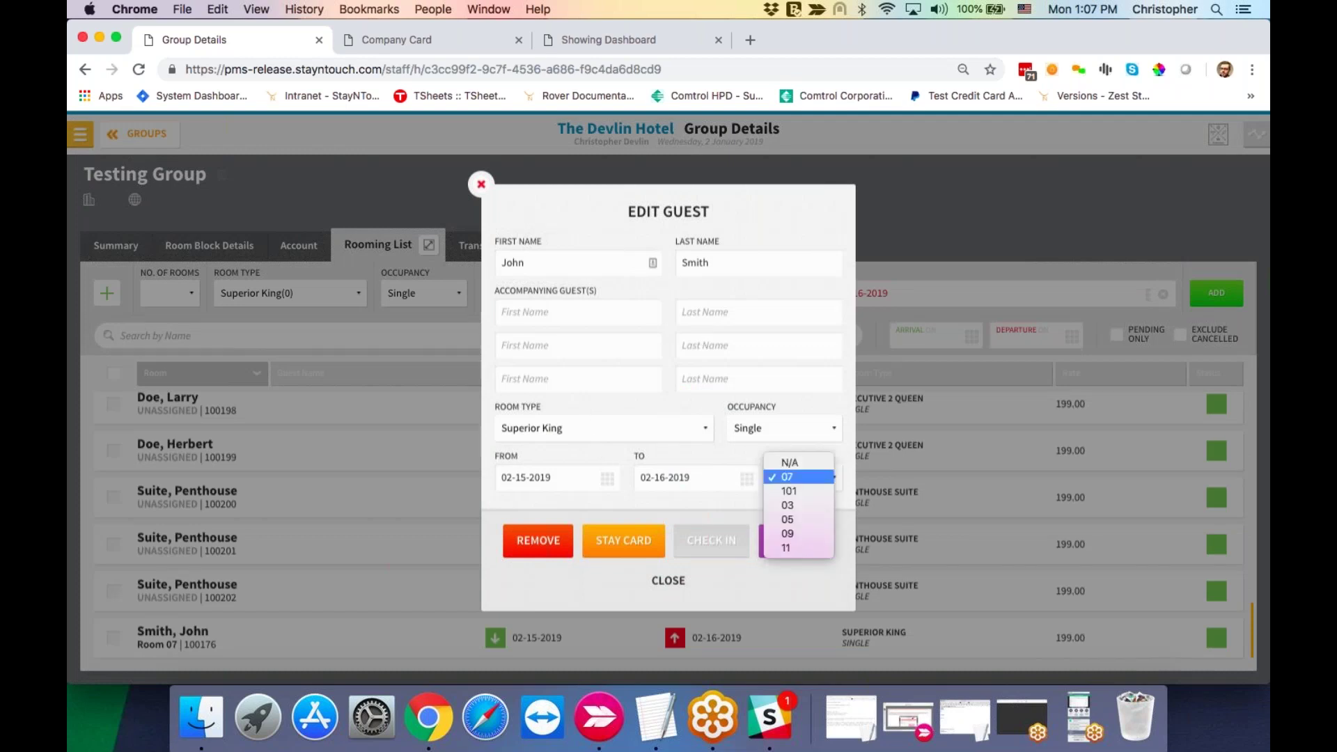
pyautogui.click(805, 505)
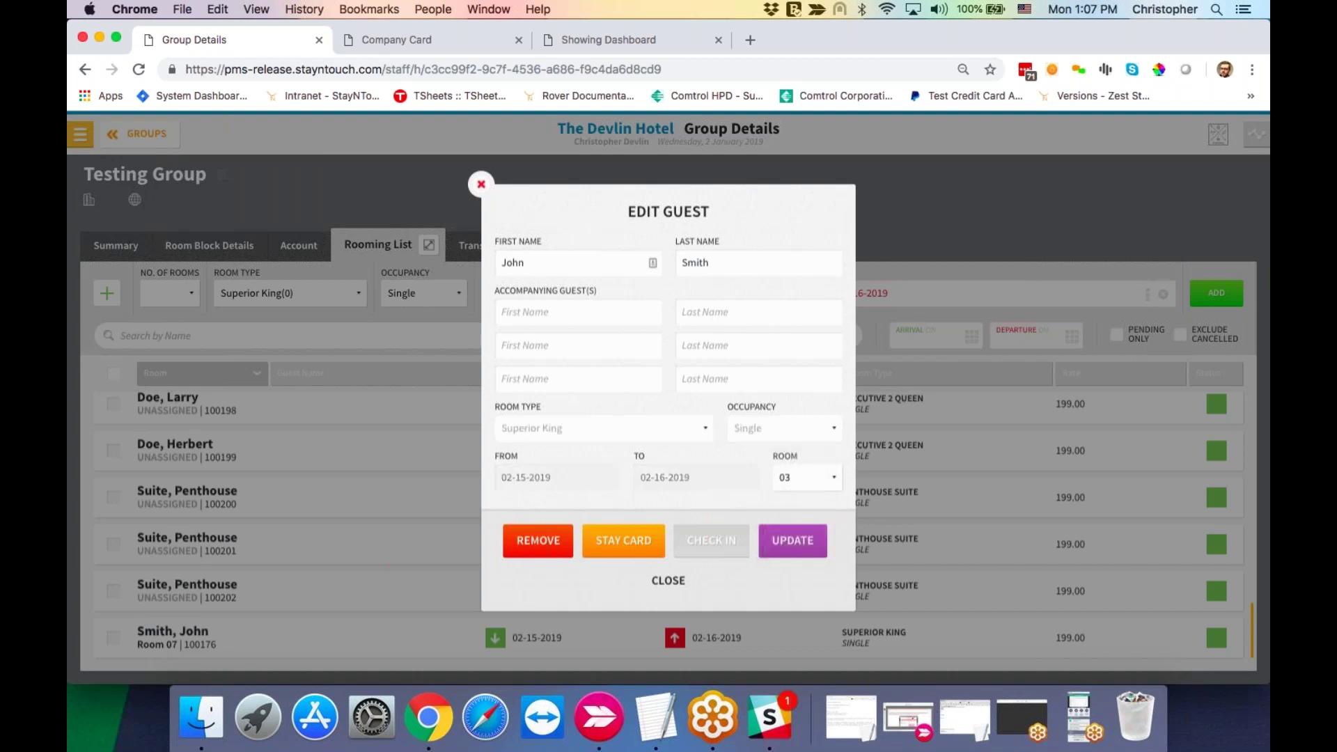
pyautogui.click(798, 542)
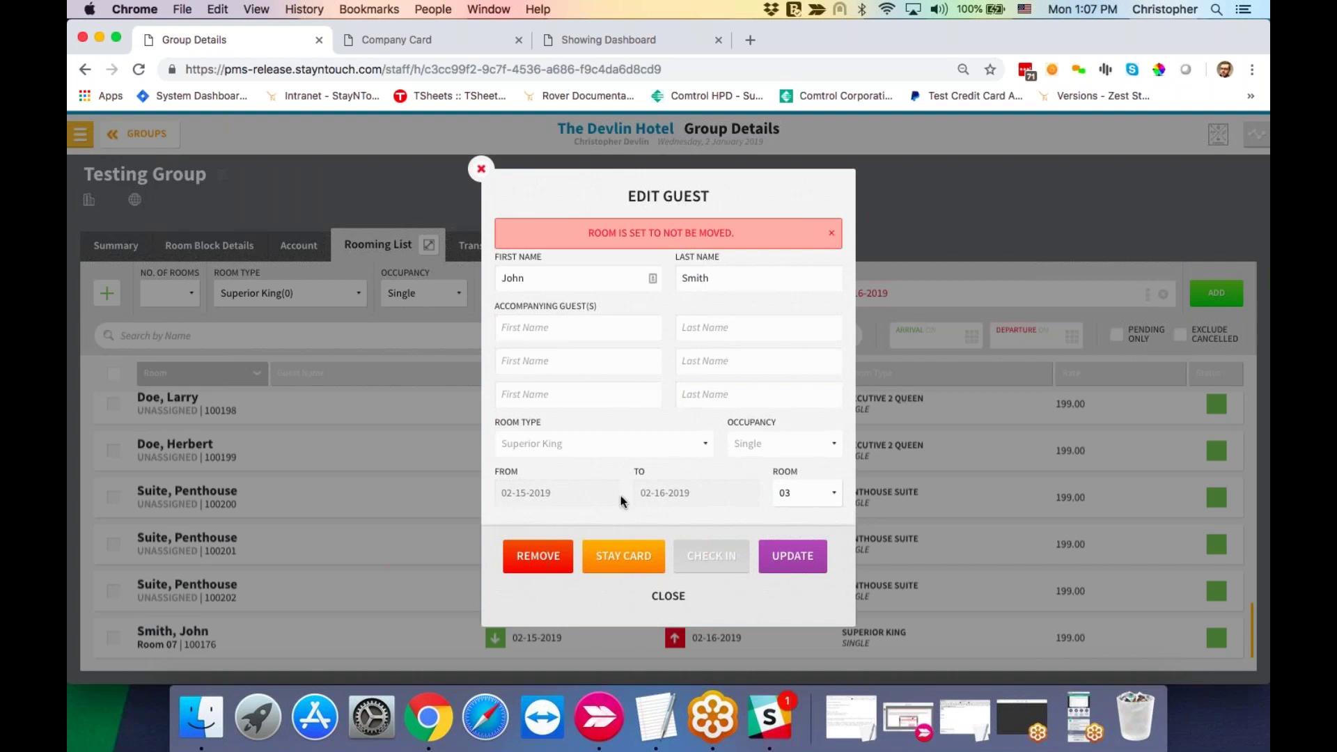
# Step: Check the guest's room lock and Do Not Move setting on the stay card, and return to the group details
pyautogui.click(625, 557)
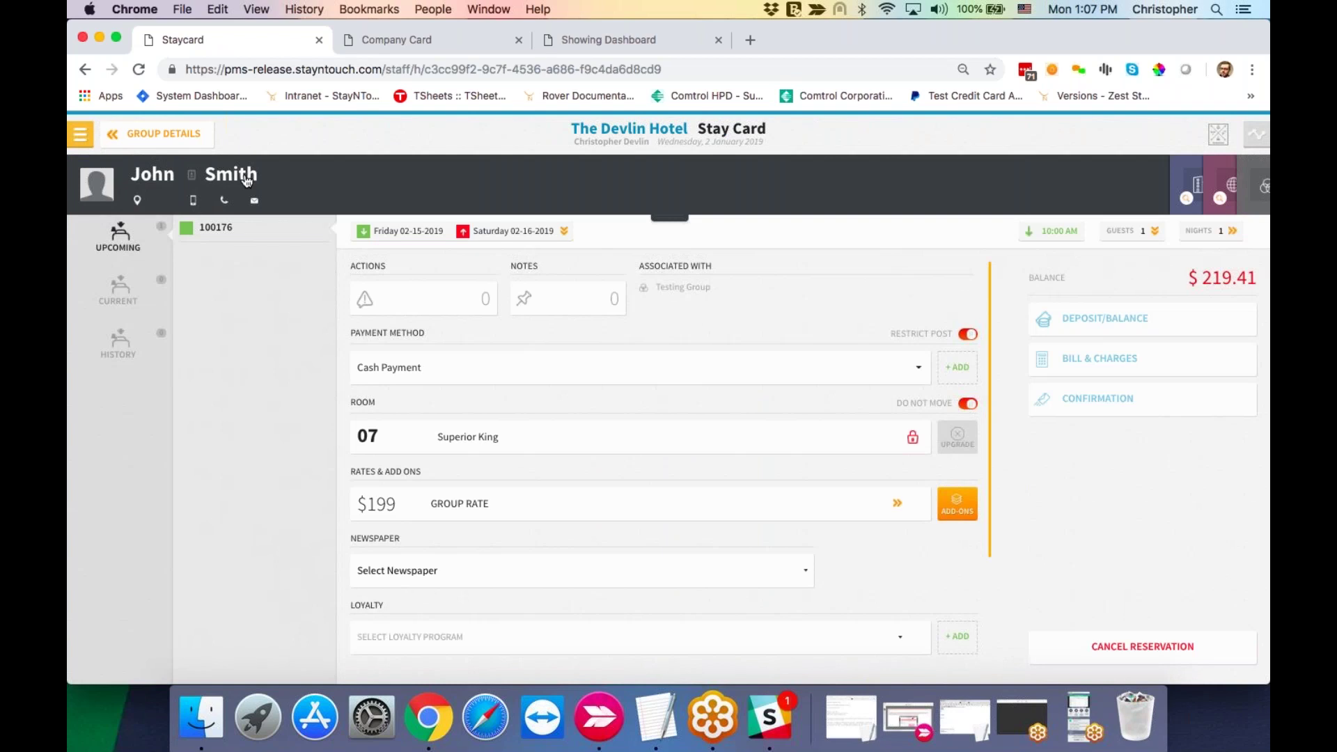
pyautogui.click(175, 134)
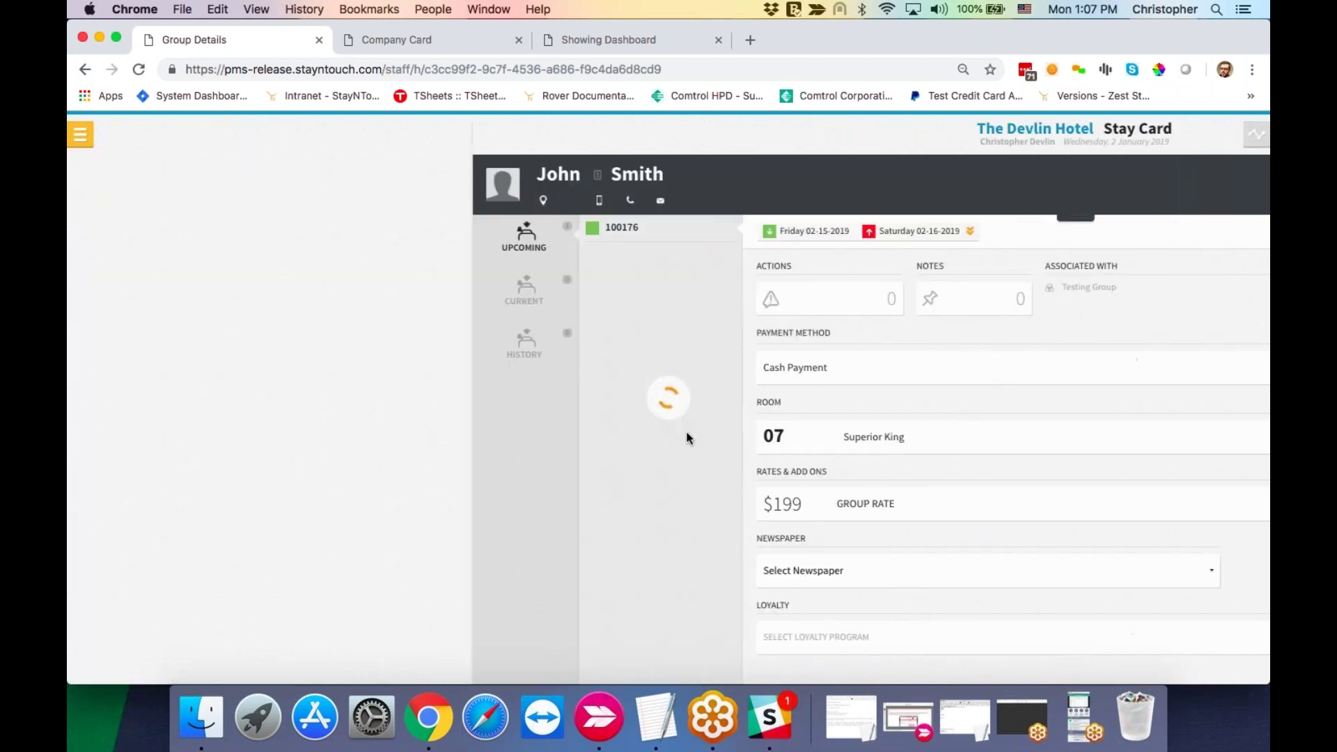
# Step: Reopen the Room 07 guest from the rooming list, choose room 03, and close the guest's details without updating
pyautogui.scroll(-10, 299, 645)
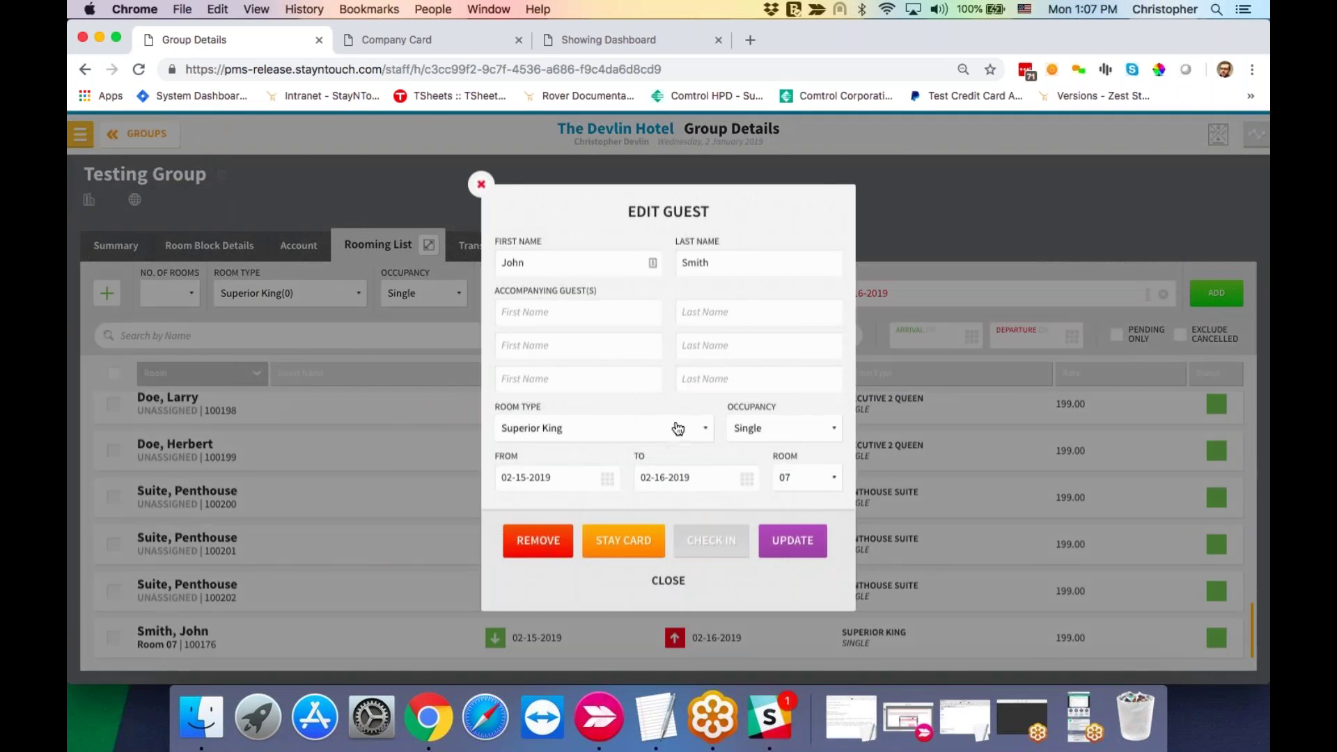
pyautogui.click(824, 485)
pyautogui.click(723, 447)
pyautogui.click(822, 487)
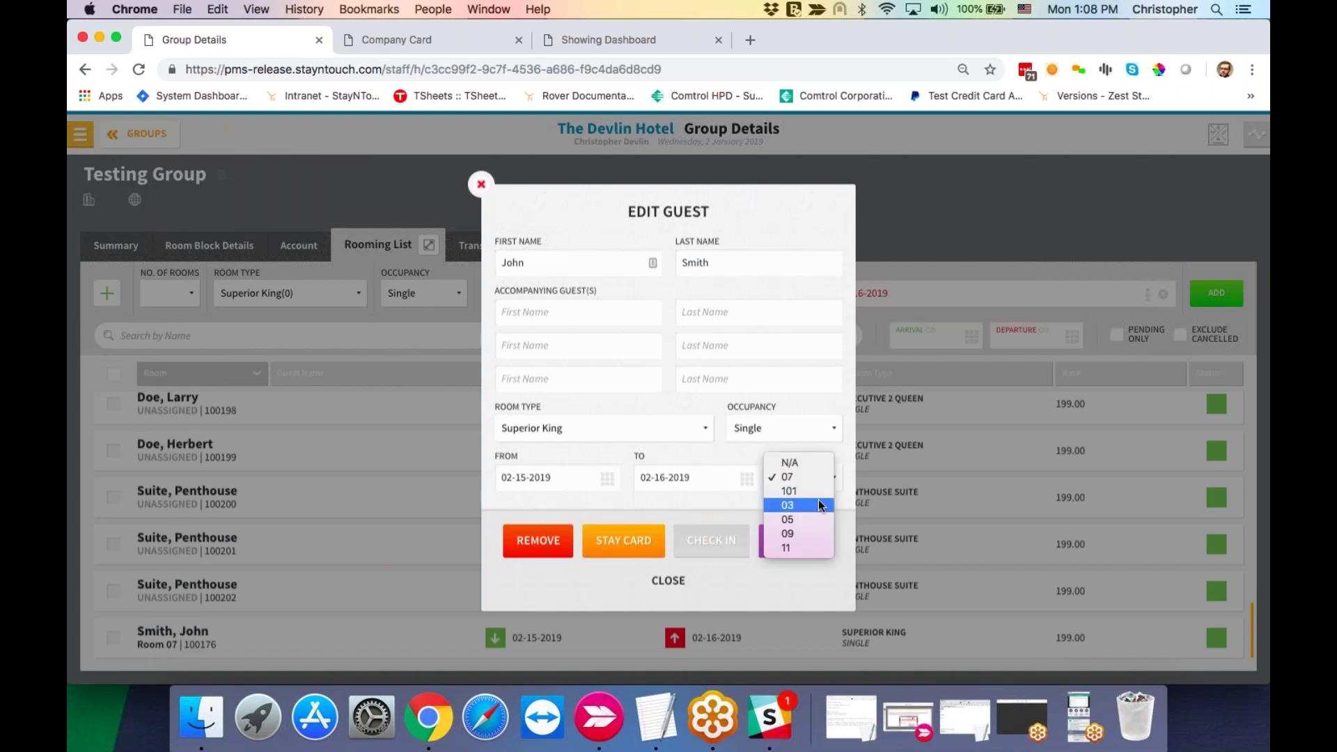
pyautogui.click(819, 508)
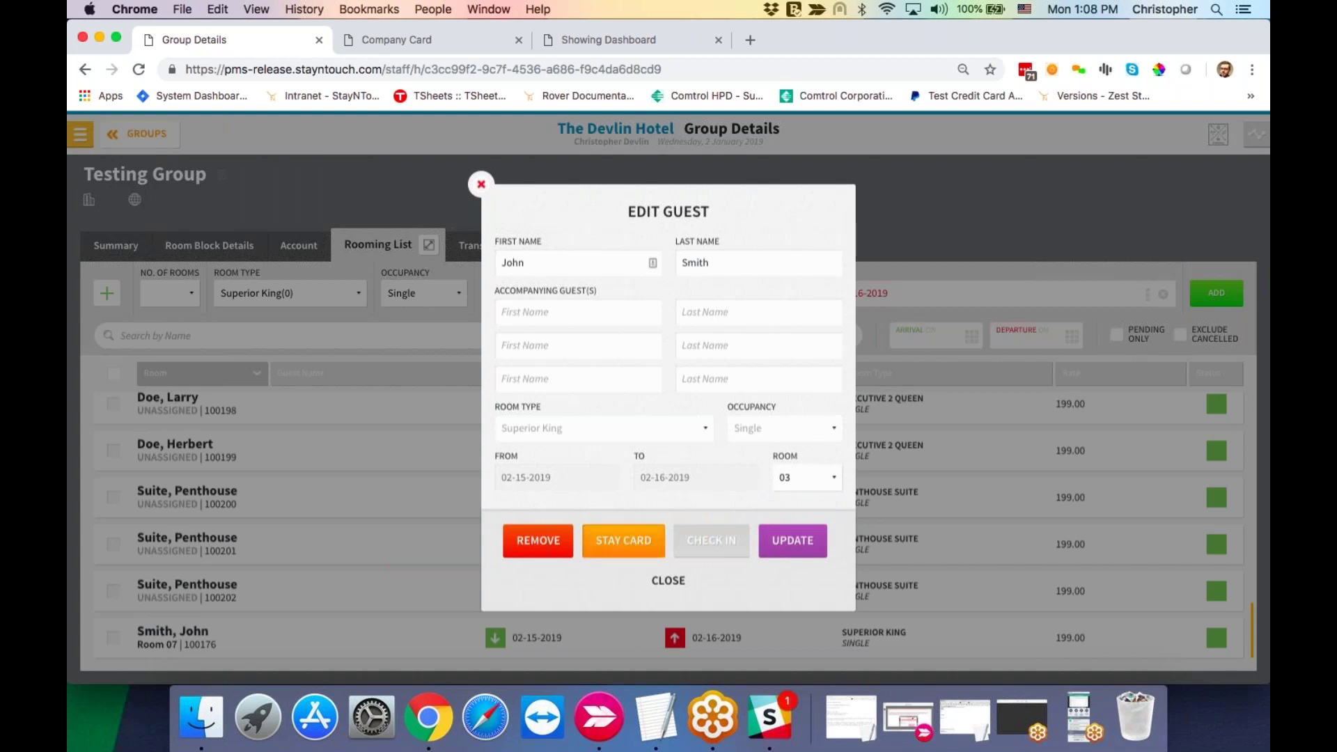
pyautogui.click(670, 582)
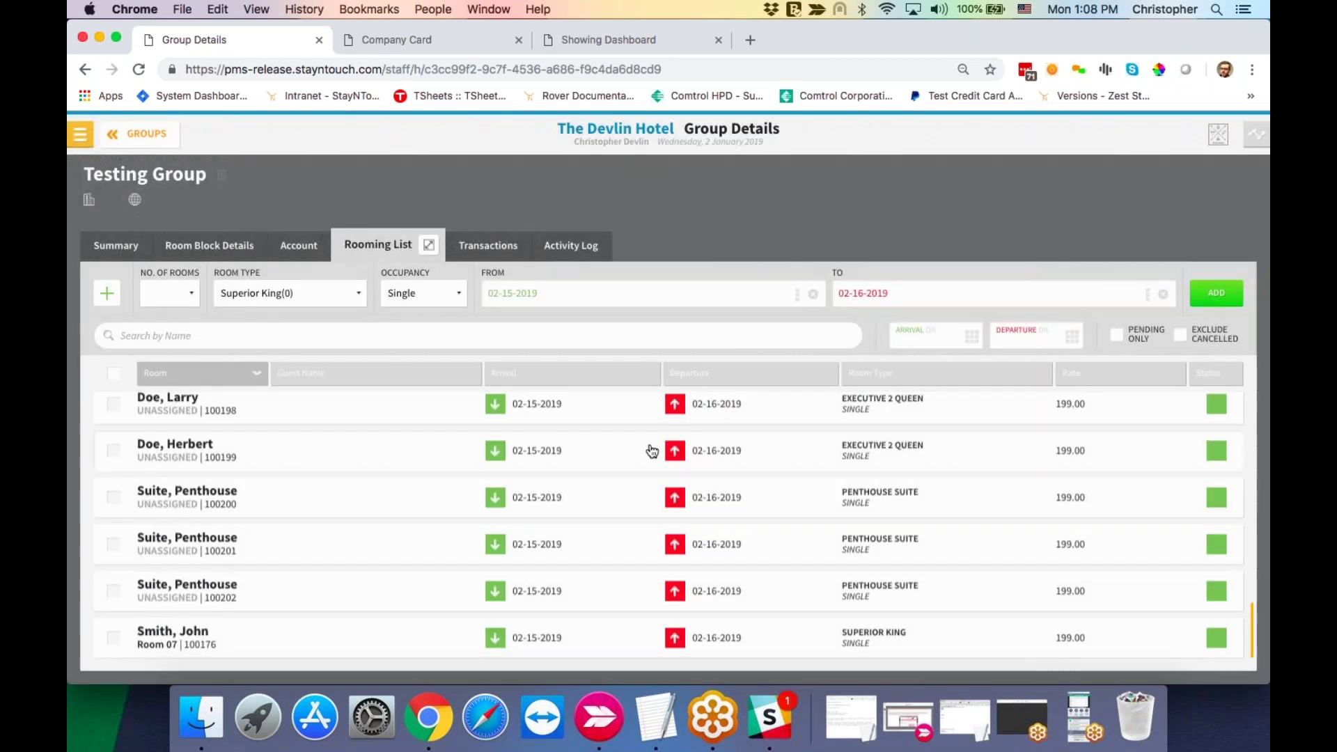
# Step: Leave the group and open room 13's details from the housekeeping Room Status list
pyautogui.click(117, 134)
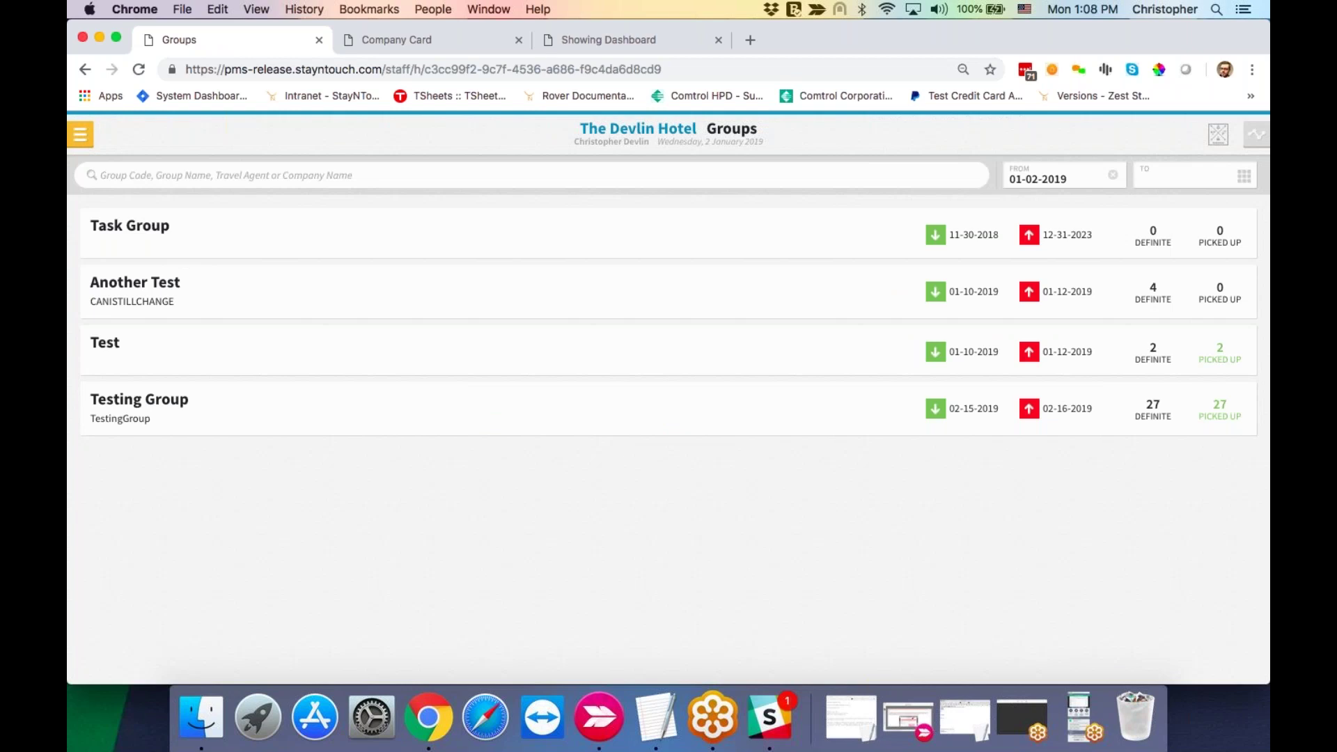
pyautogui.click(91, 143)
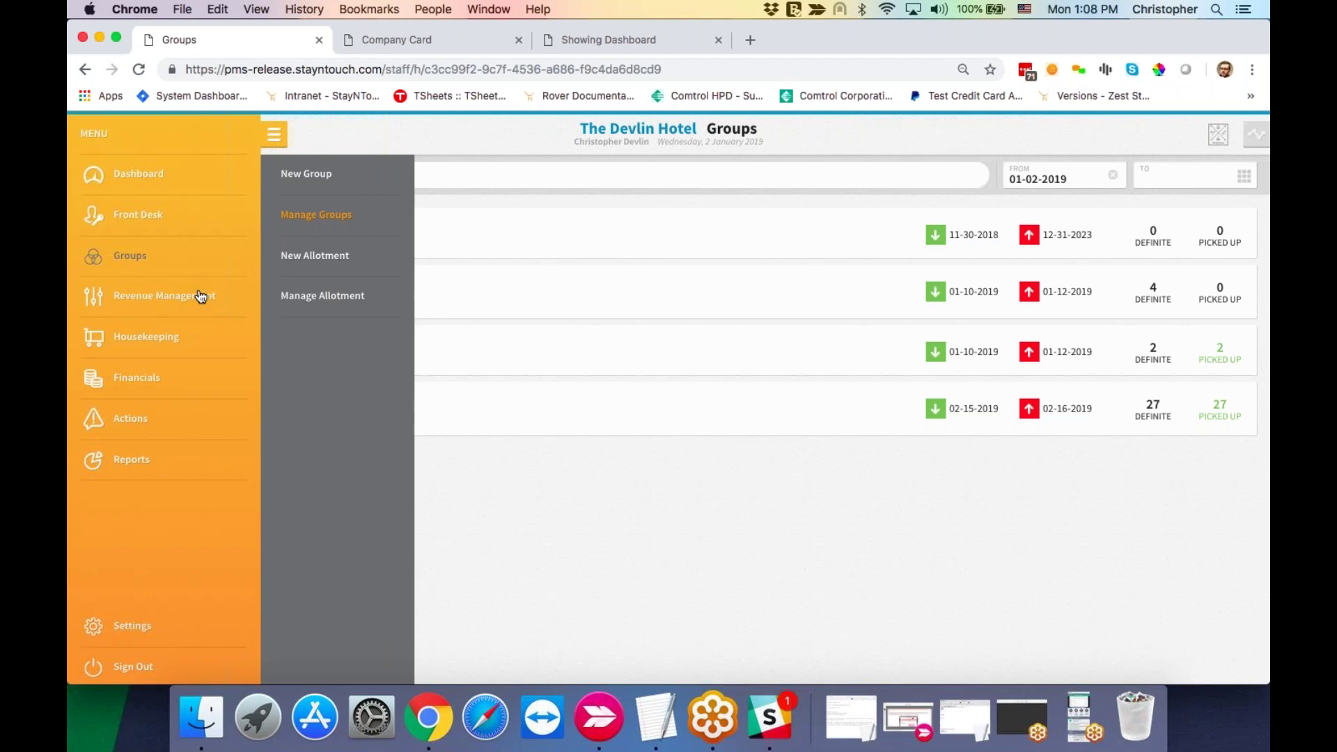
pyautogui.click(200, 342)
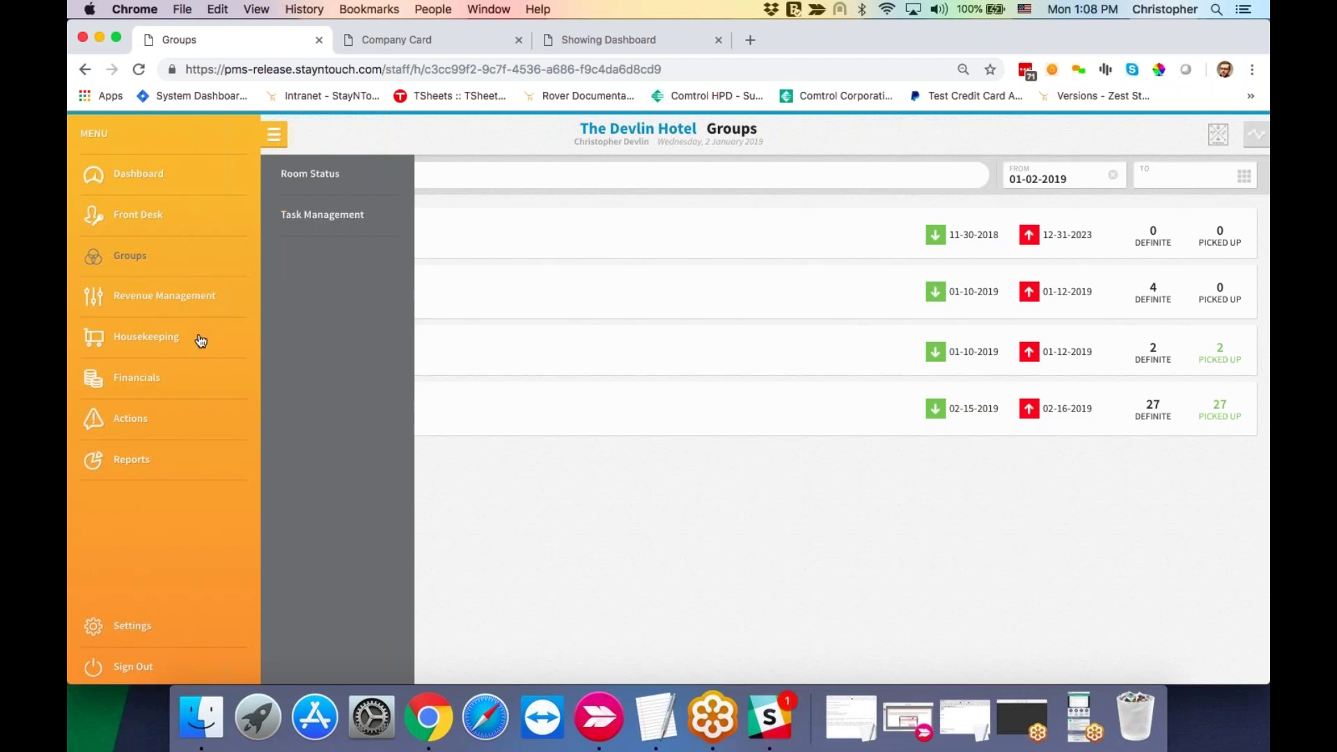
pyautogui.click(314, 180)
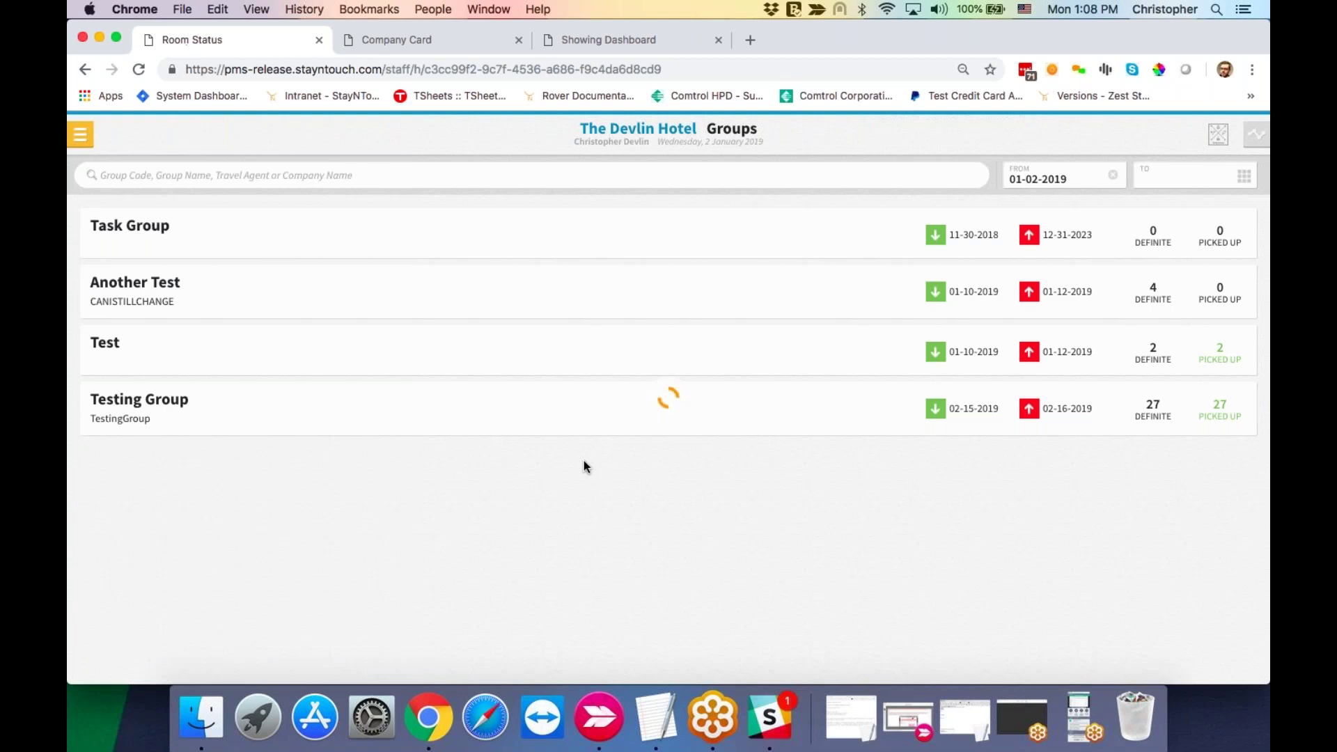
pyautogui.scroll(-5, 667, 442)
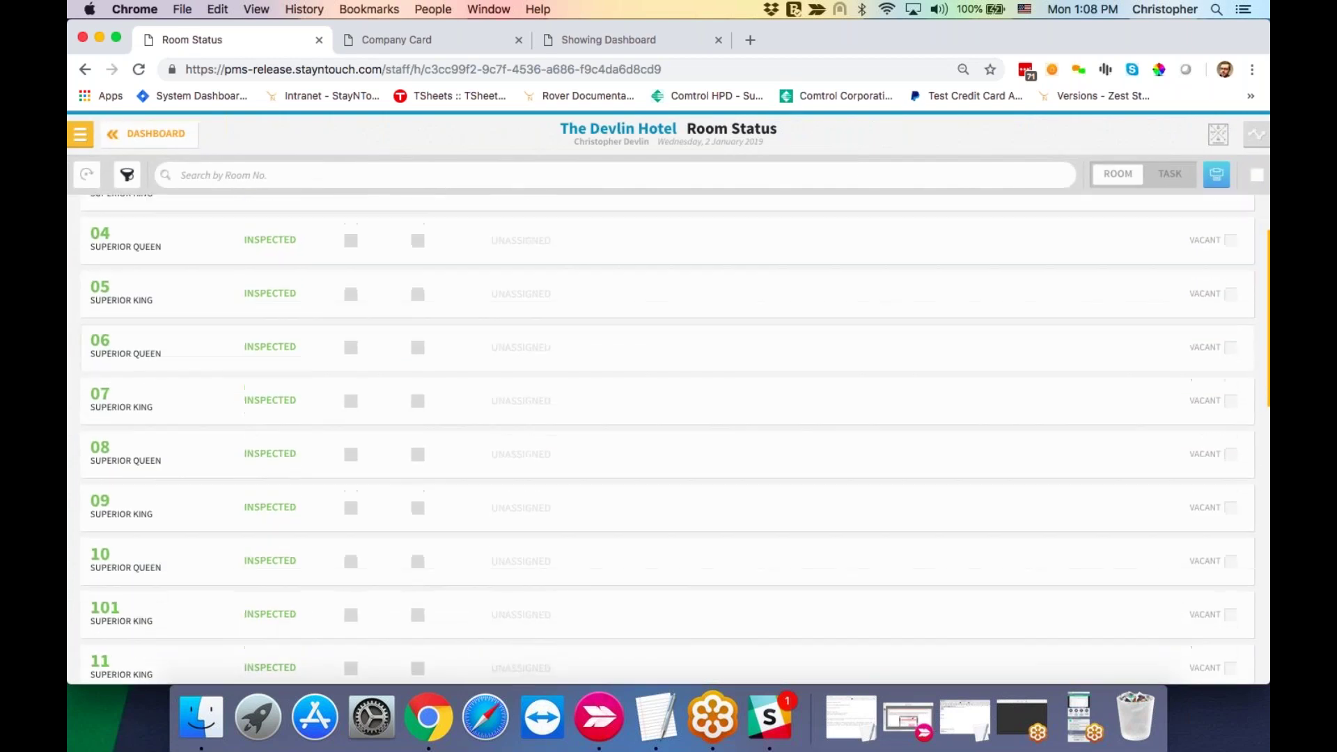
pyautogui.scroll(-5, 349, 471)
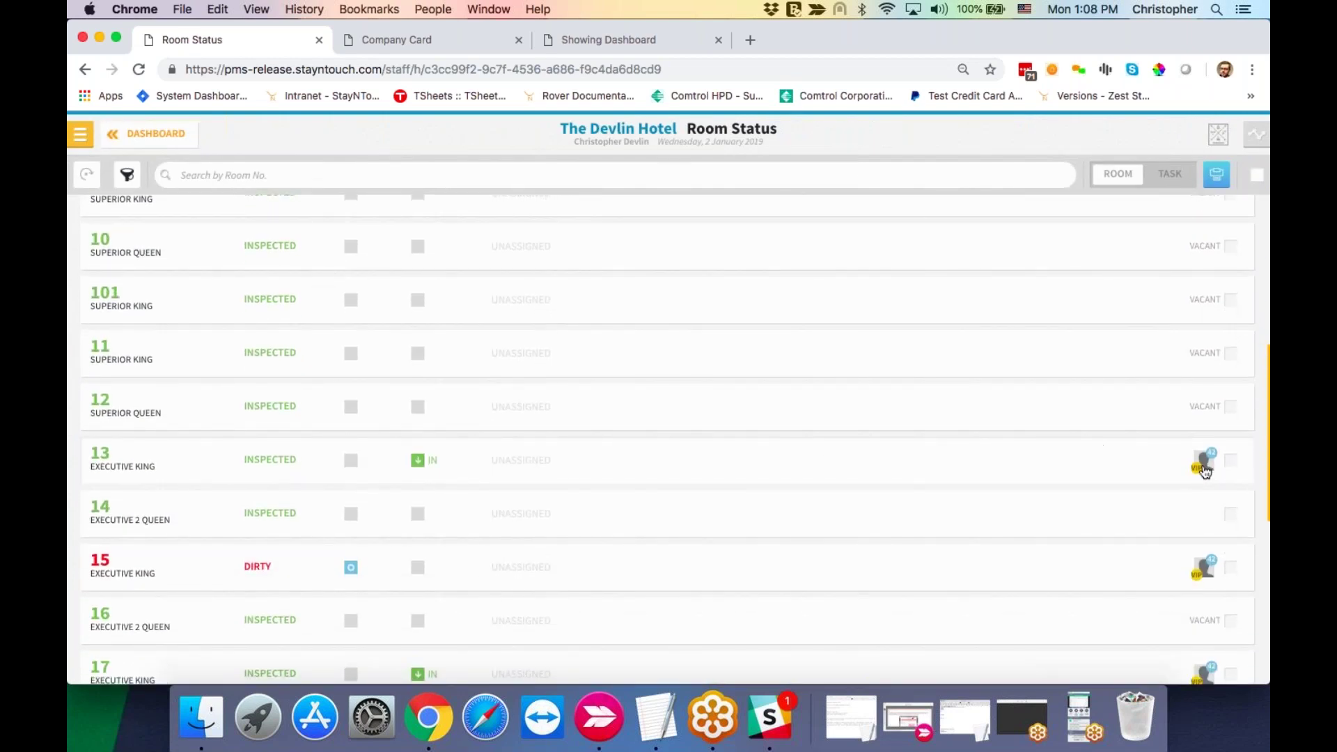
pyautogui.click(873, 473)
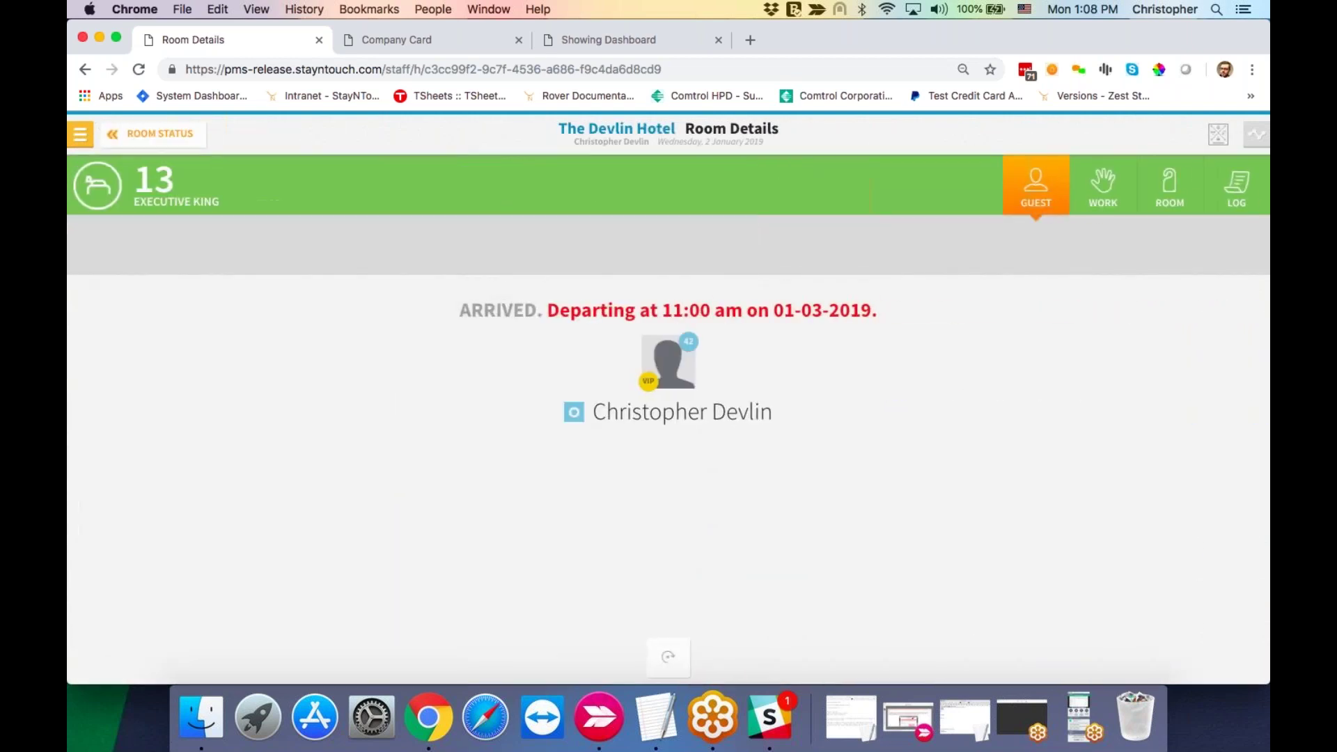
# Step: Put room 13 Out Of Order with reason Plumbing and the comment "testing", overriding the request to move its assigned reservation
pyautogui.click(1173, 201)
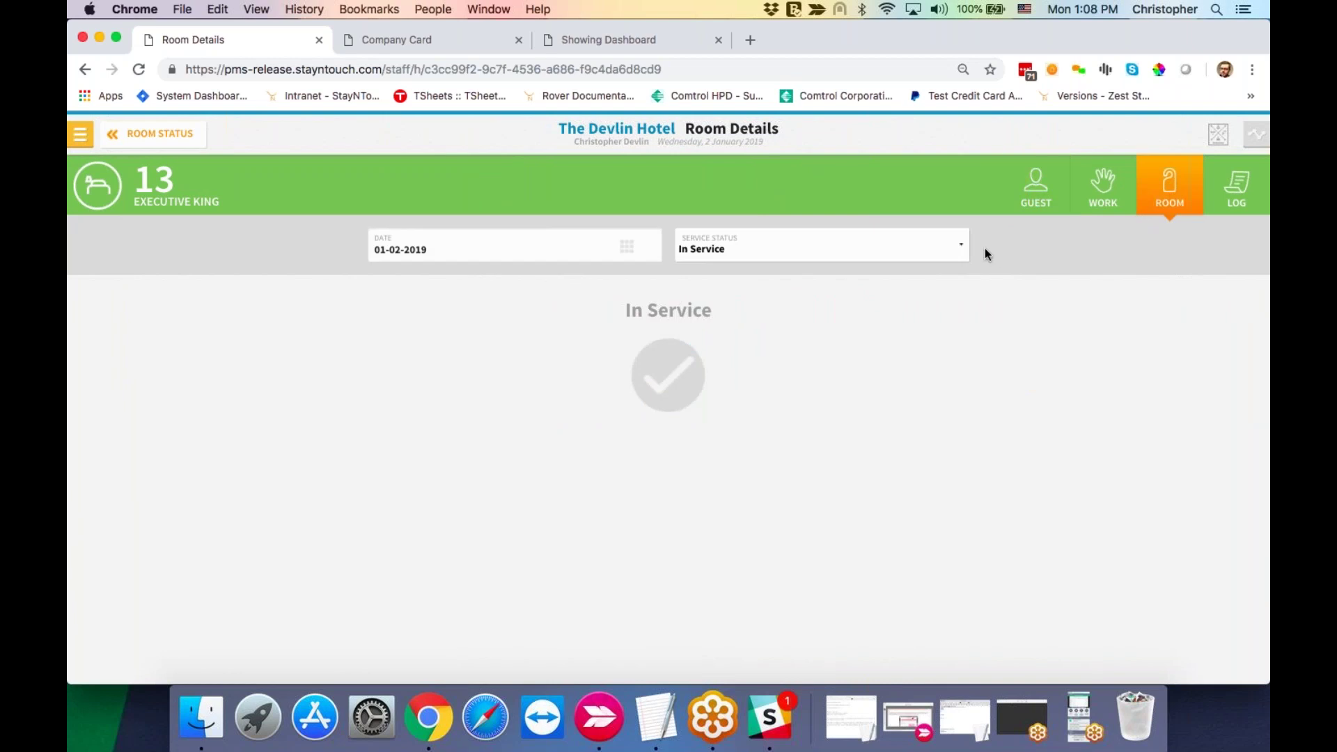
pyautogui.click(956, 253)
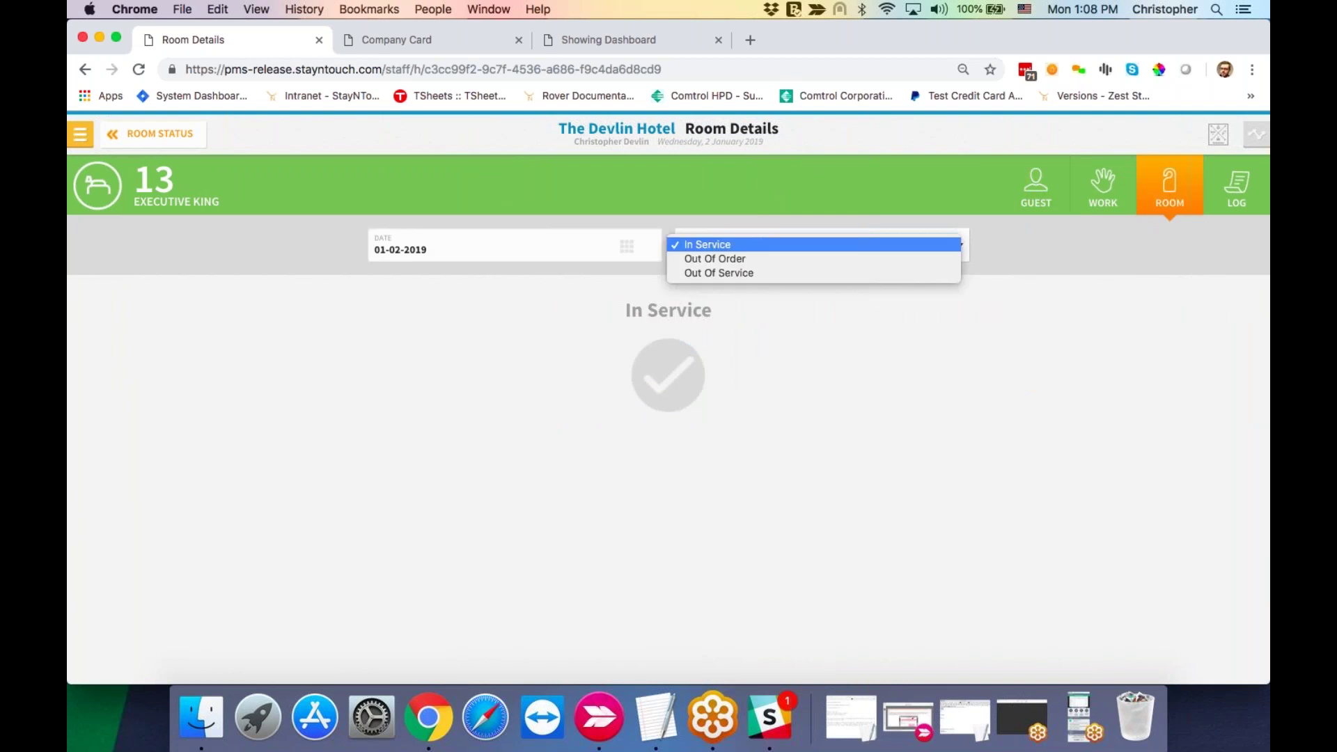
pyautogui.click(952, 259)
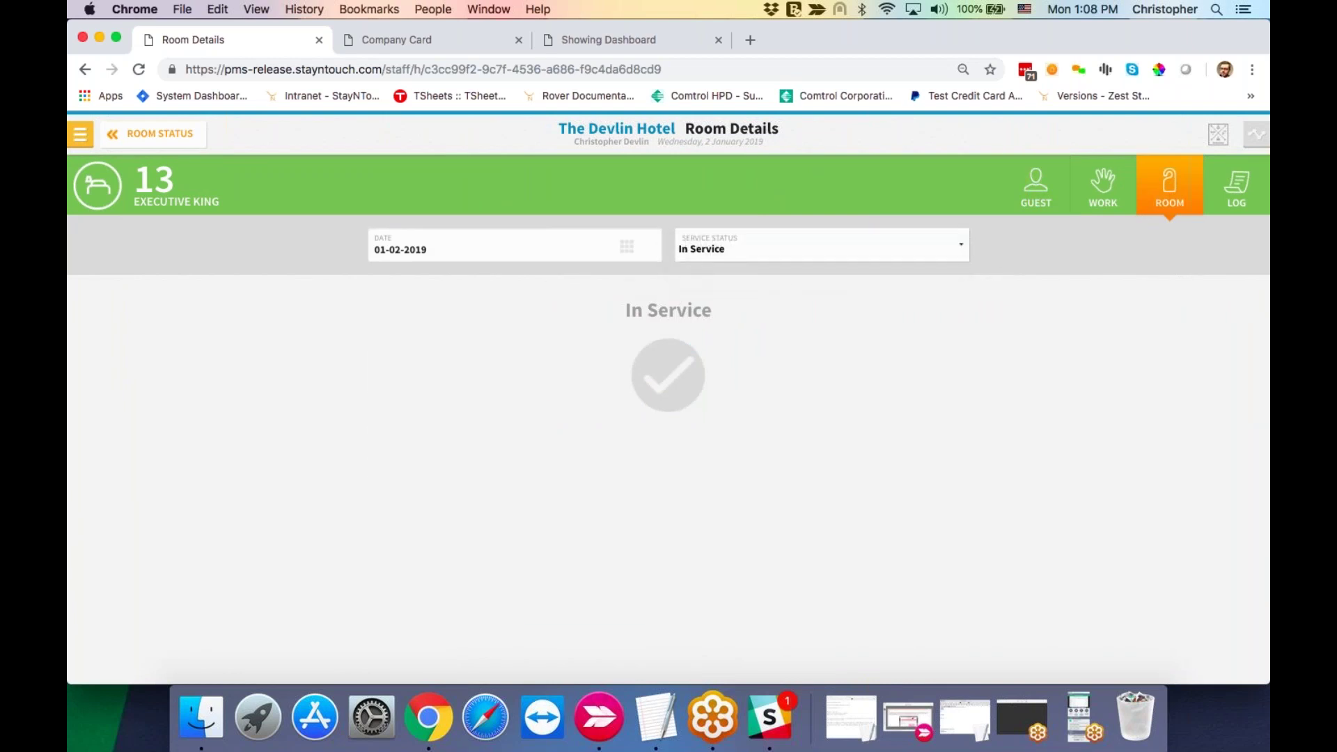
pyautogui.click(730, 452)
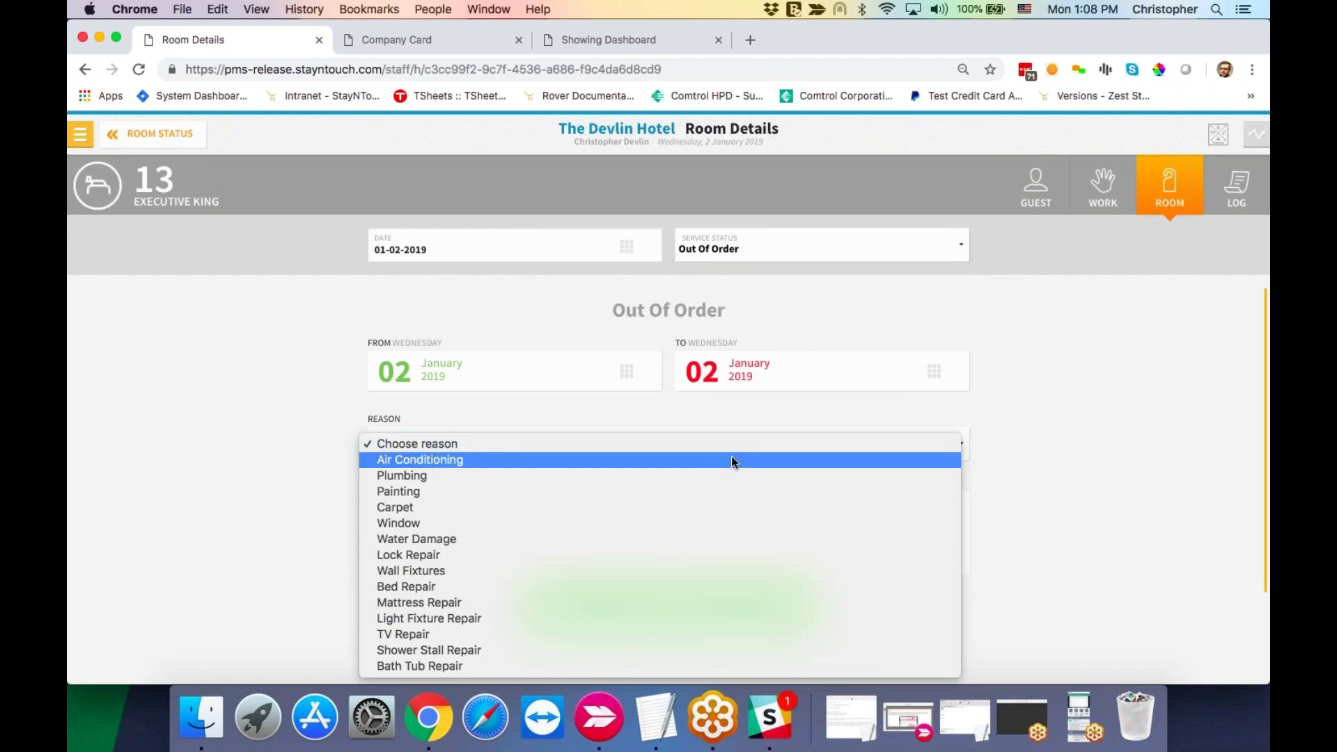
pyautogui.click(725, 477)
pyautogui.click(708, 510)
pyautogui.write('testing')
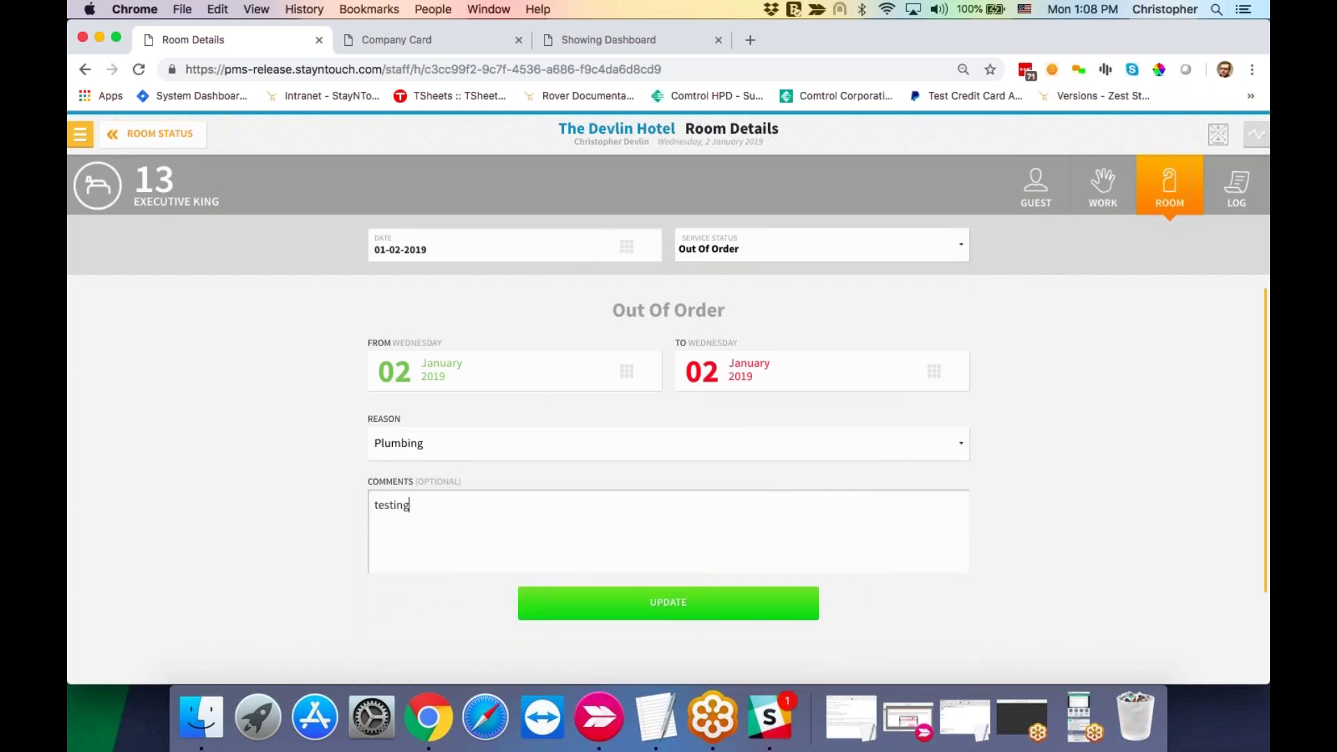
pyautogui.click(699, 605)
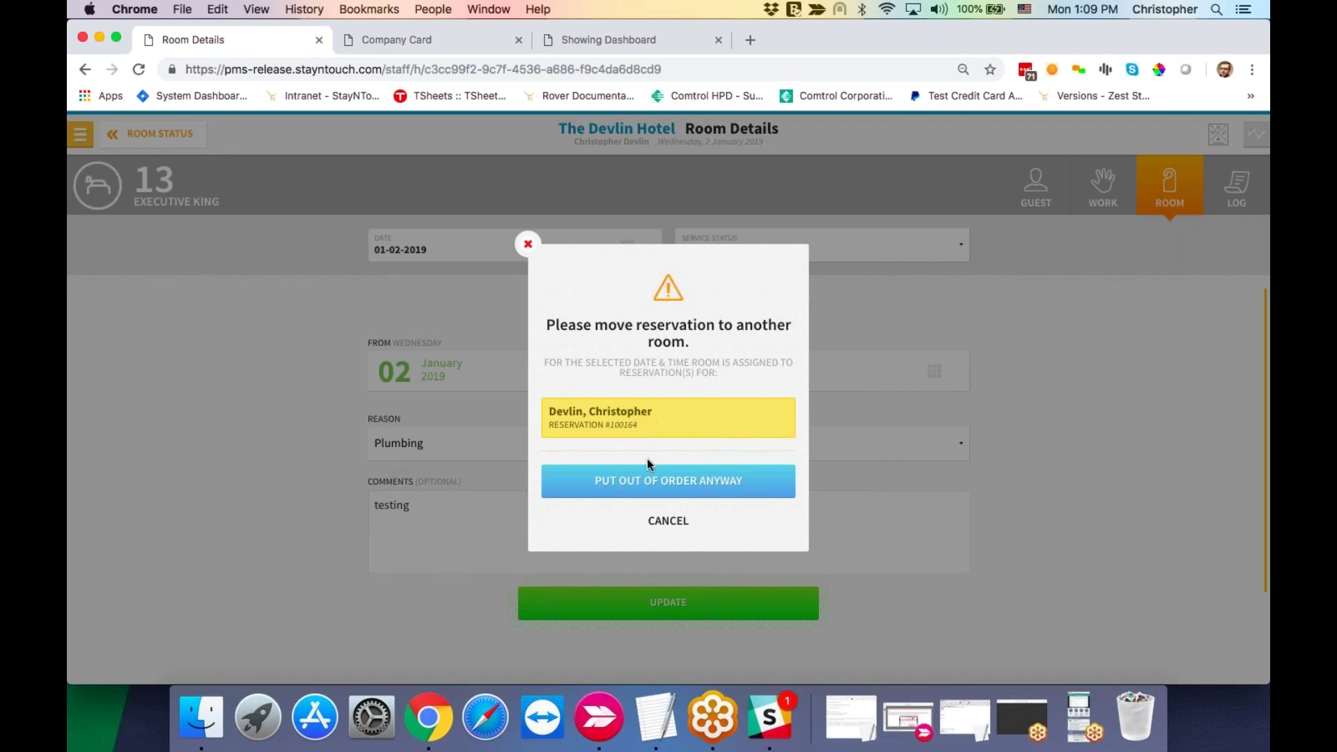
pyautogui.click(670, 490)
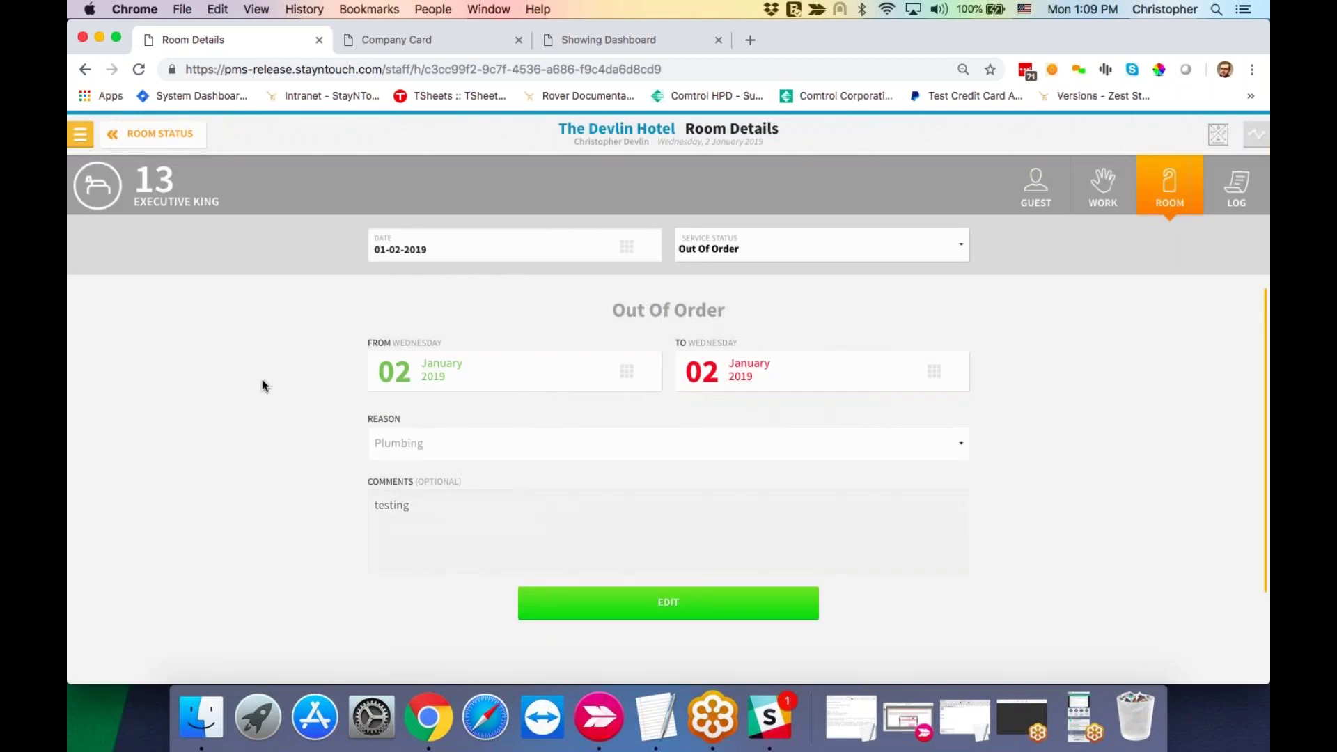
# Step: Return from the room details to the manager dashboard, and switch to the PMS-DEV hotel's dashboard for 6 January 2019
pyautogui.click(189, 145)
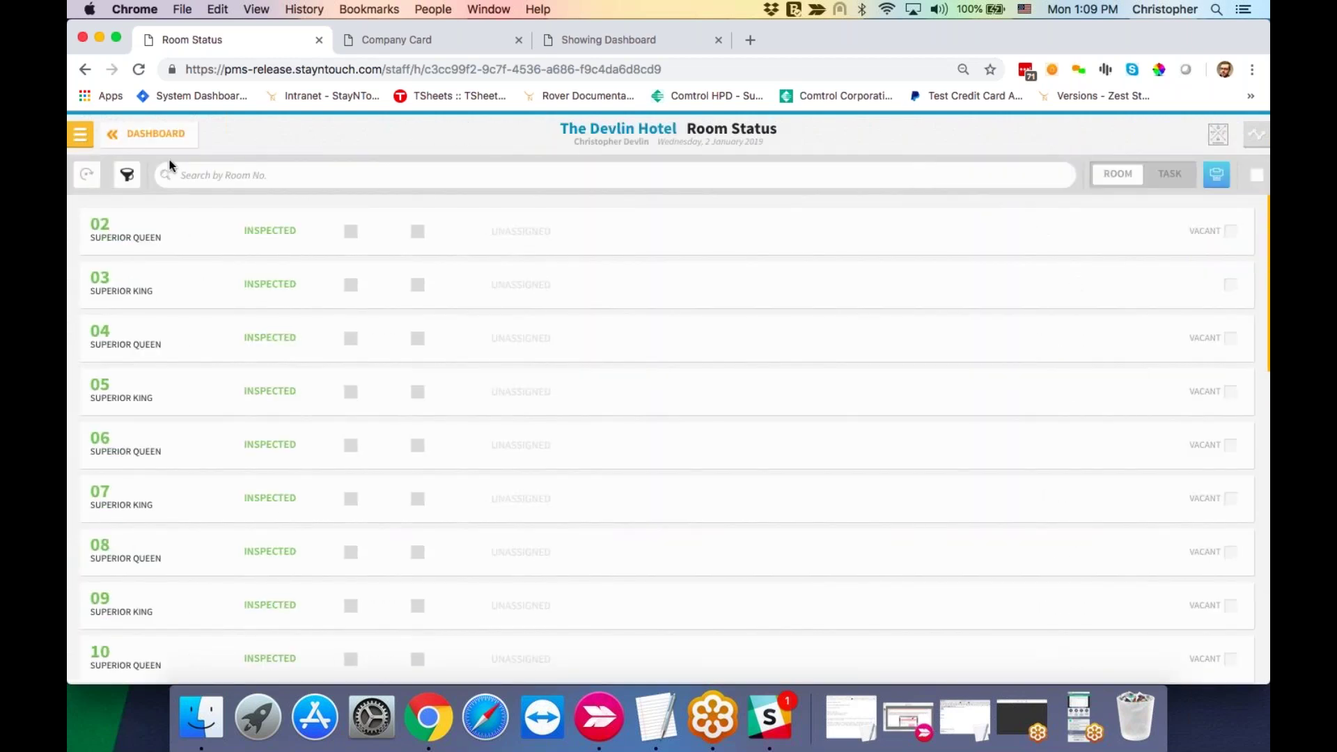
pyautogui.click(163, 144)
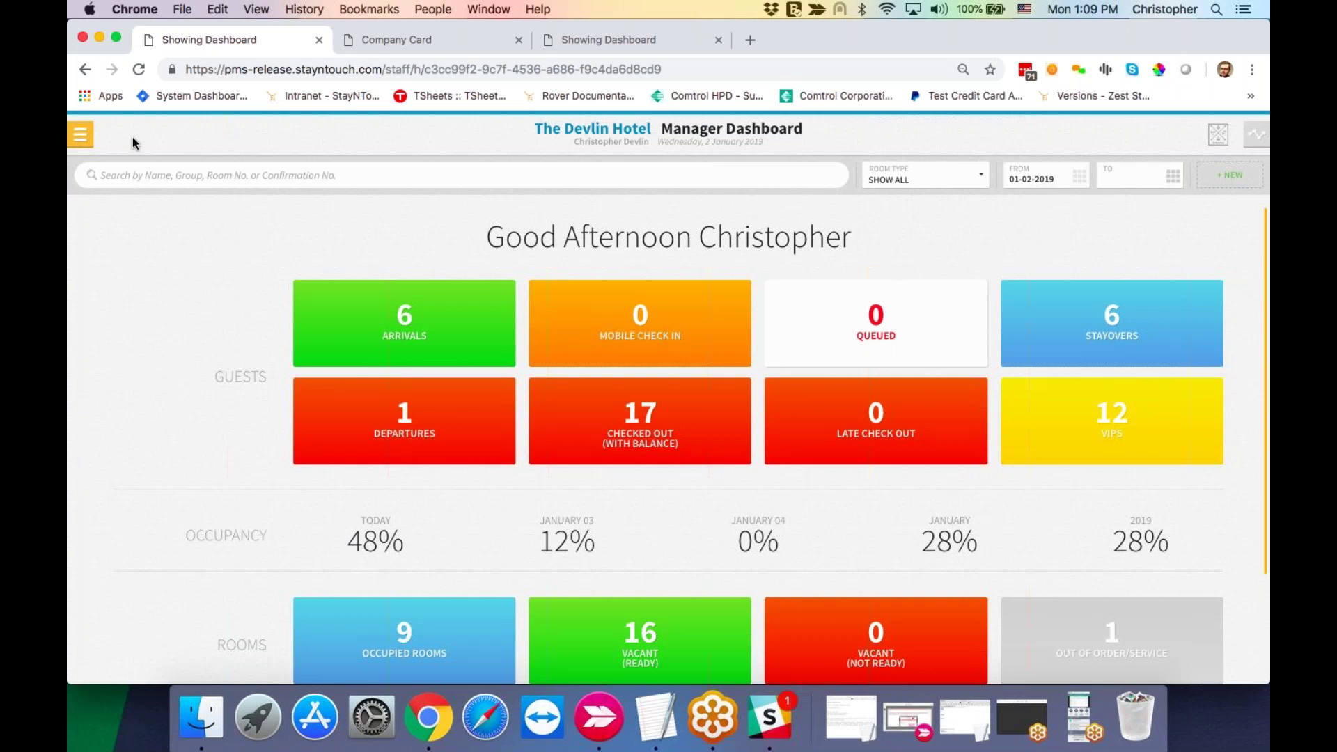
pyautogui.click(446, 39)
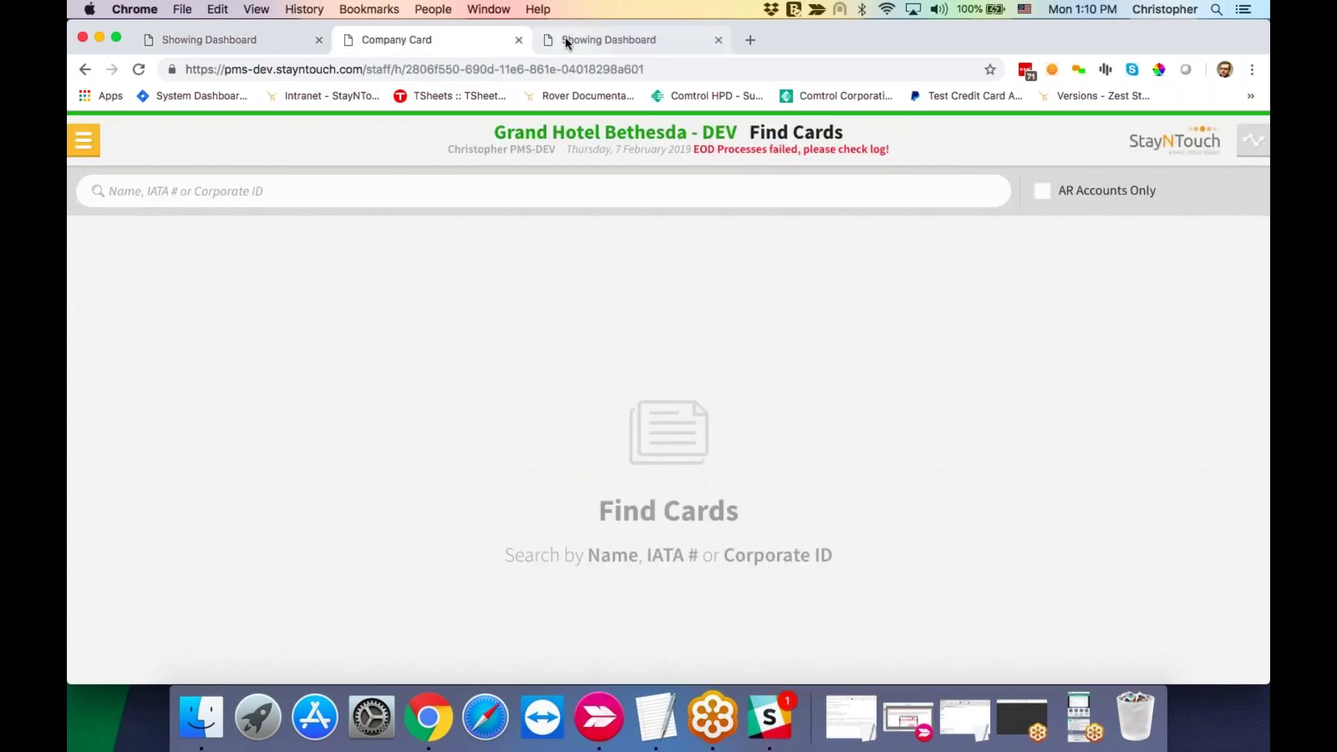
pyautogui.click(597, 40)
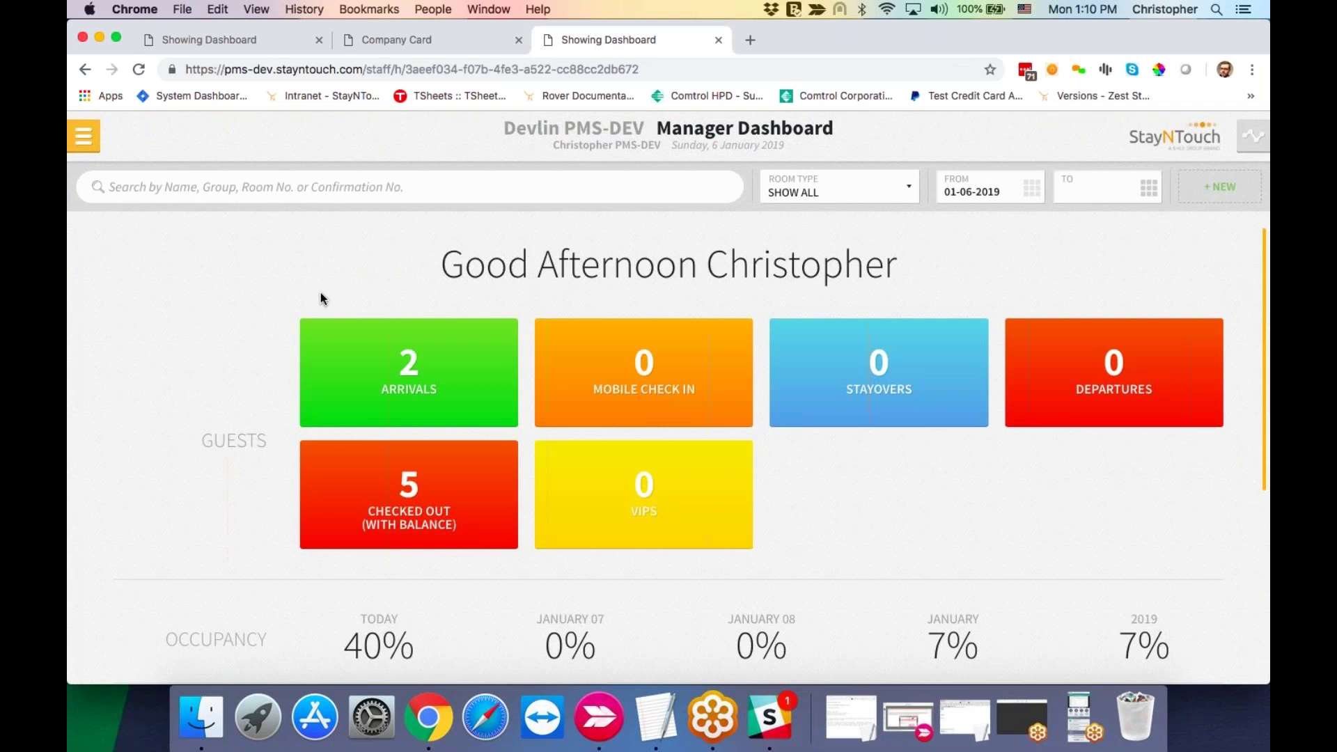
# Step: Open the King room reservation from the arrivals and examine the charges and payment on its guest bill
pyautogui.click(393, 373)
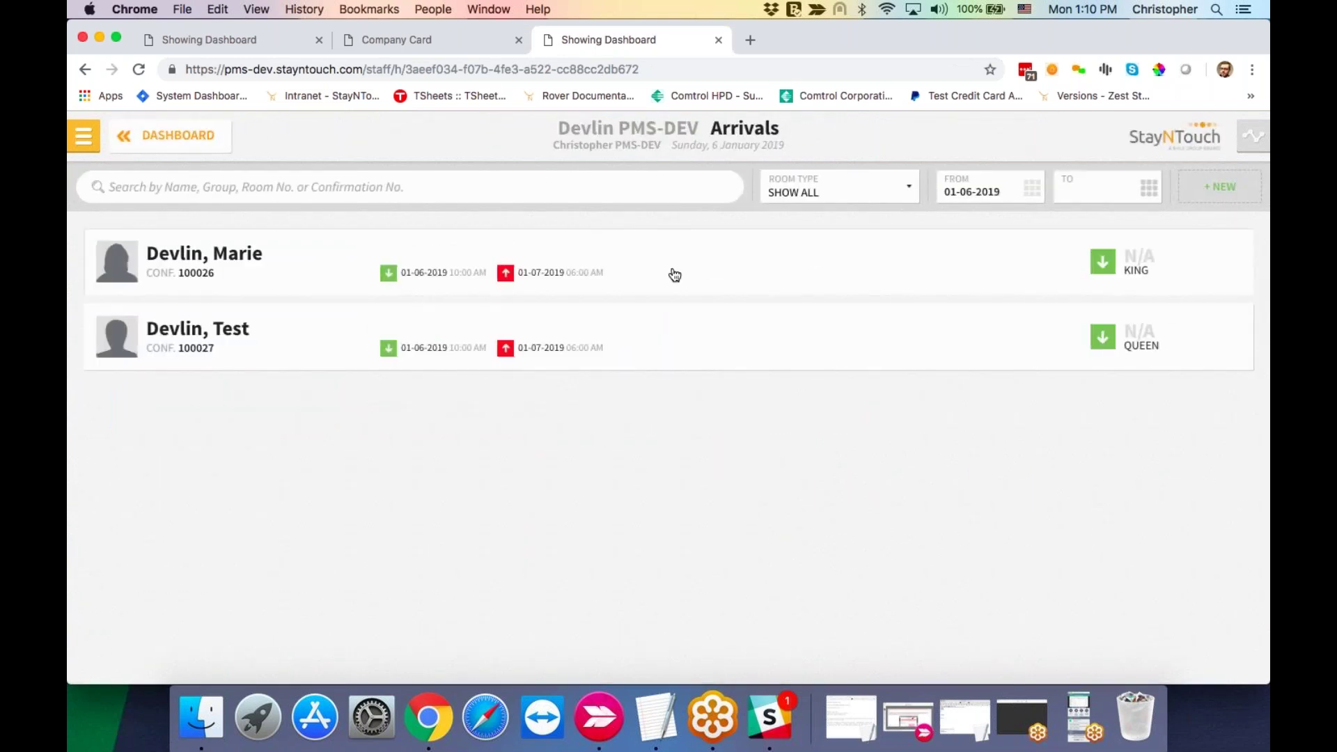
pyautogui.click(740, 270)
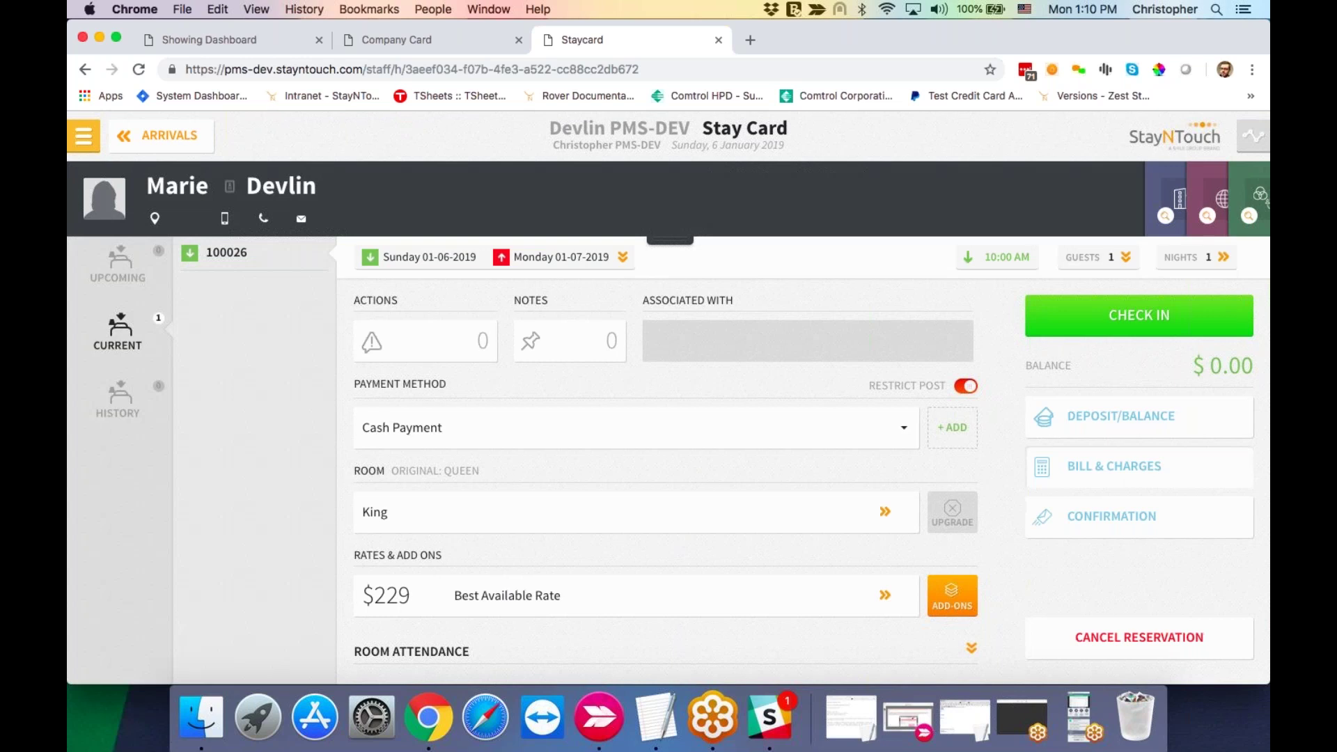
pyautogui.click(1129, 473)
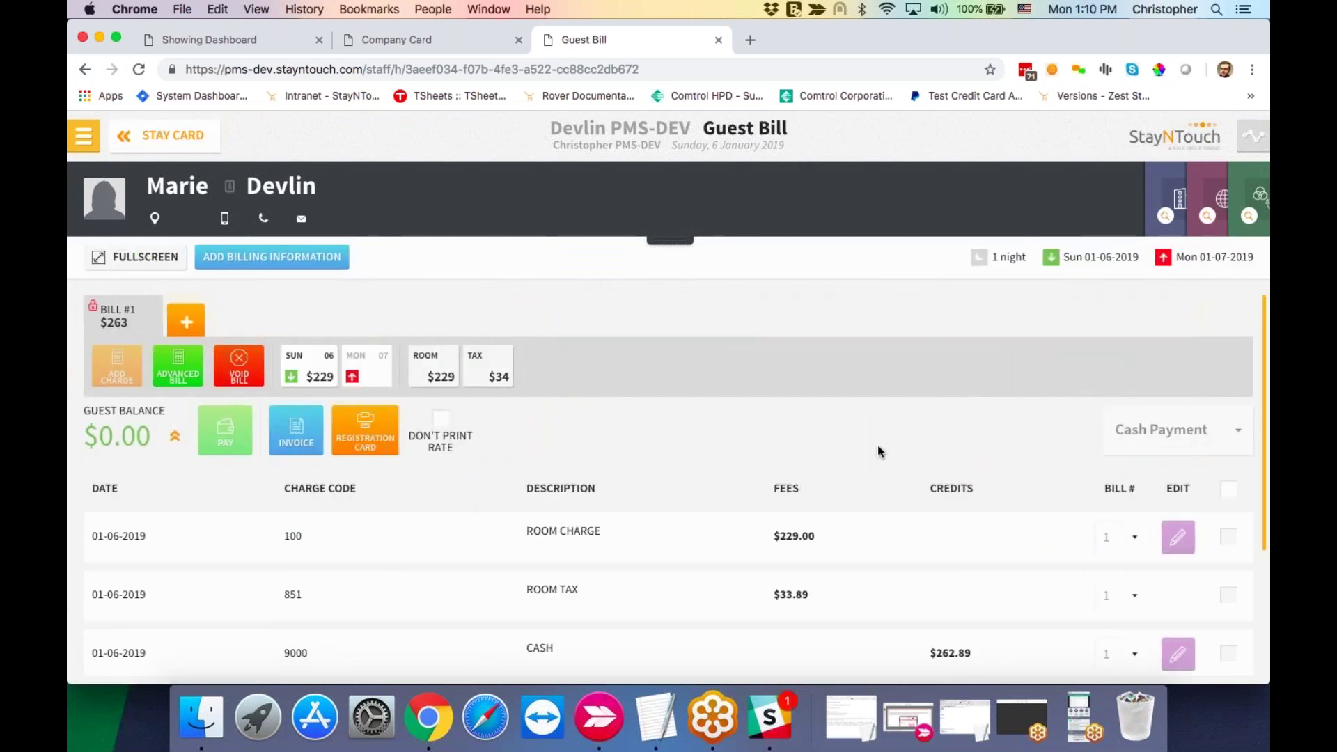
pyautogui.scroll(-3, 555, 465)
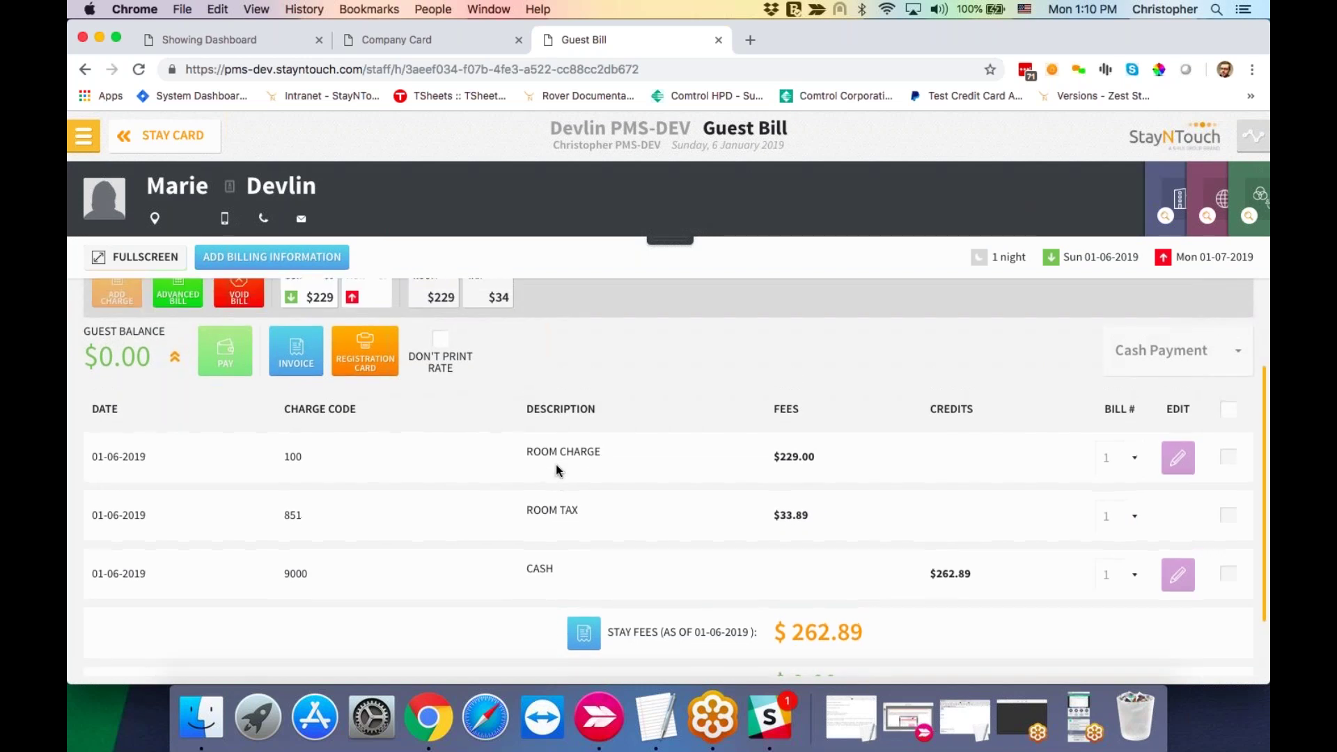
pyautogui.scroll(1, 556, 465)
pyautogui.scroll(-1, 556, 465)
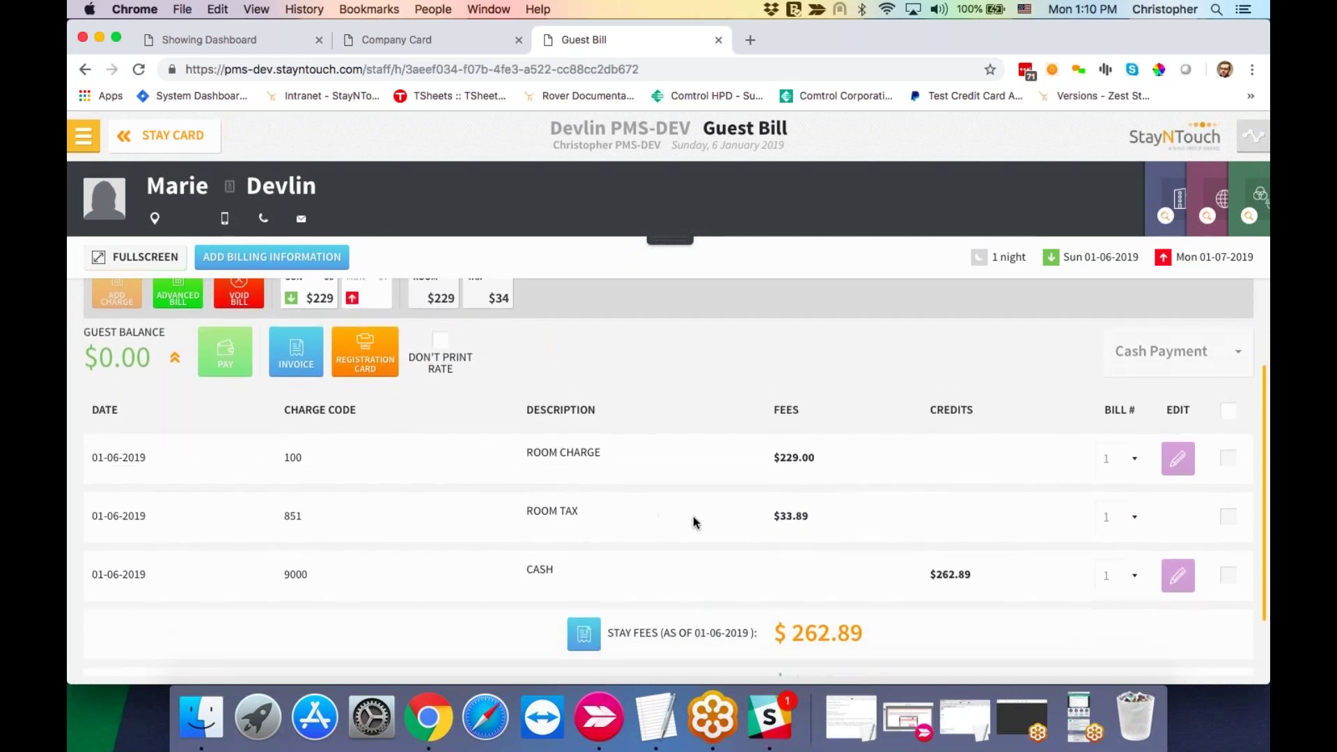
# Step: Examine the charges, cash payment and stay totals on the guest's Bill #1
pyautogui.scroll(-1, 765, 563)
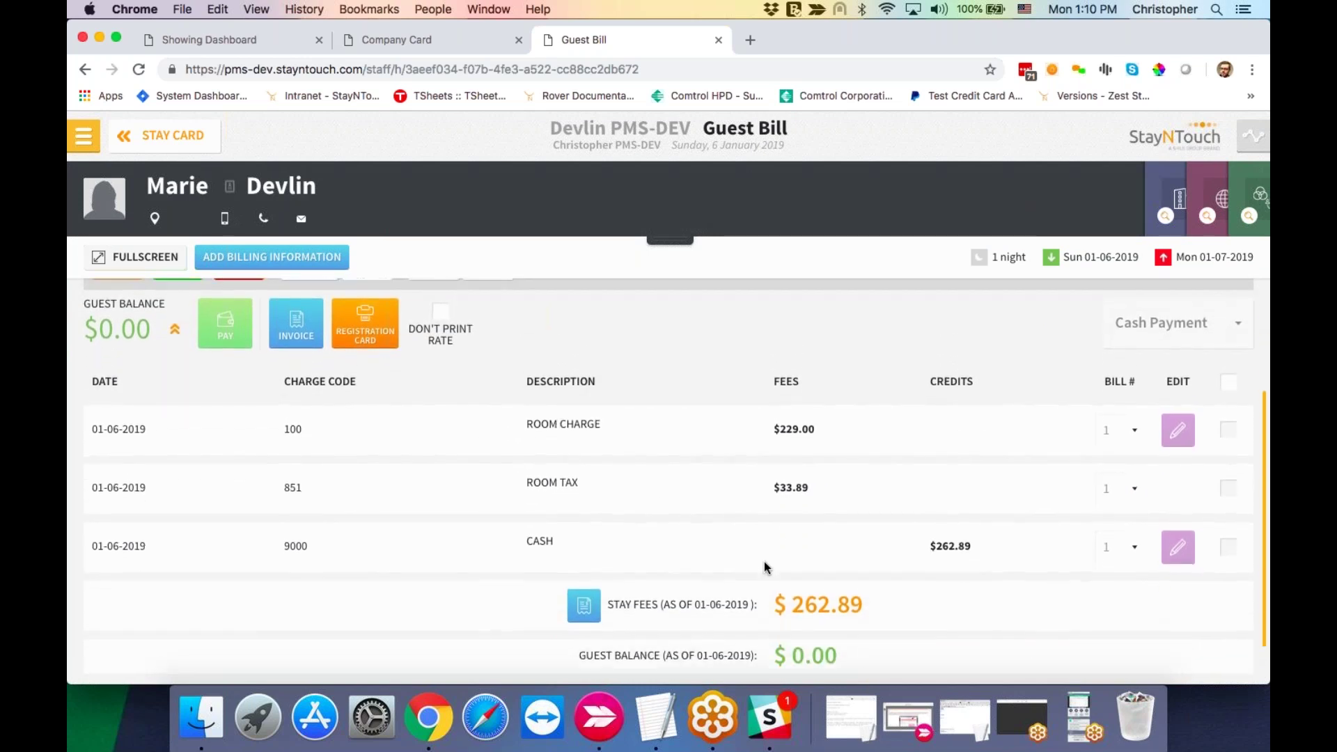
pyautogui.scroll(3, 764, 562)
pyautogui.scroll(1, 764, 561)
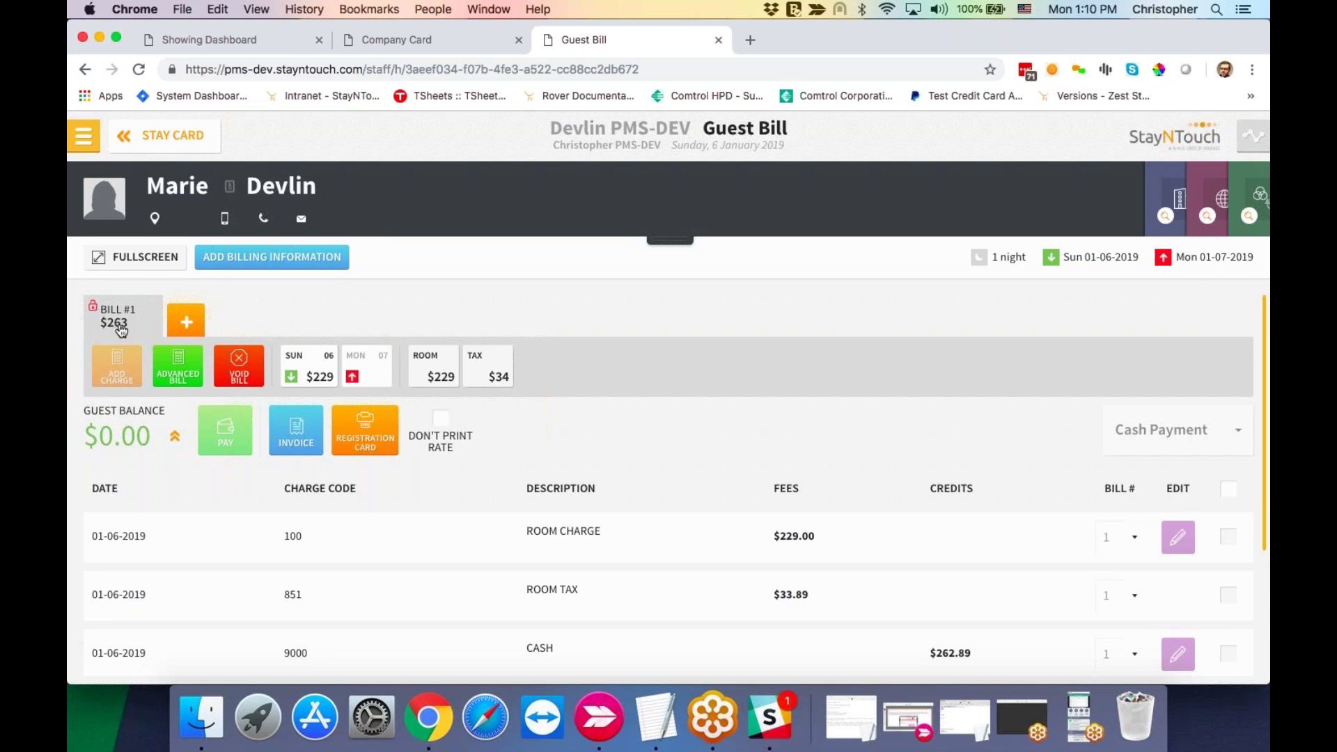
pyautogui.scroll(-3, 613, 583)
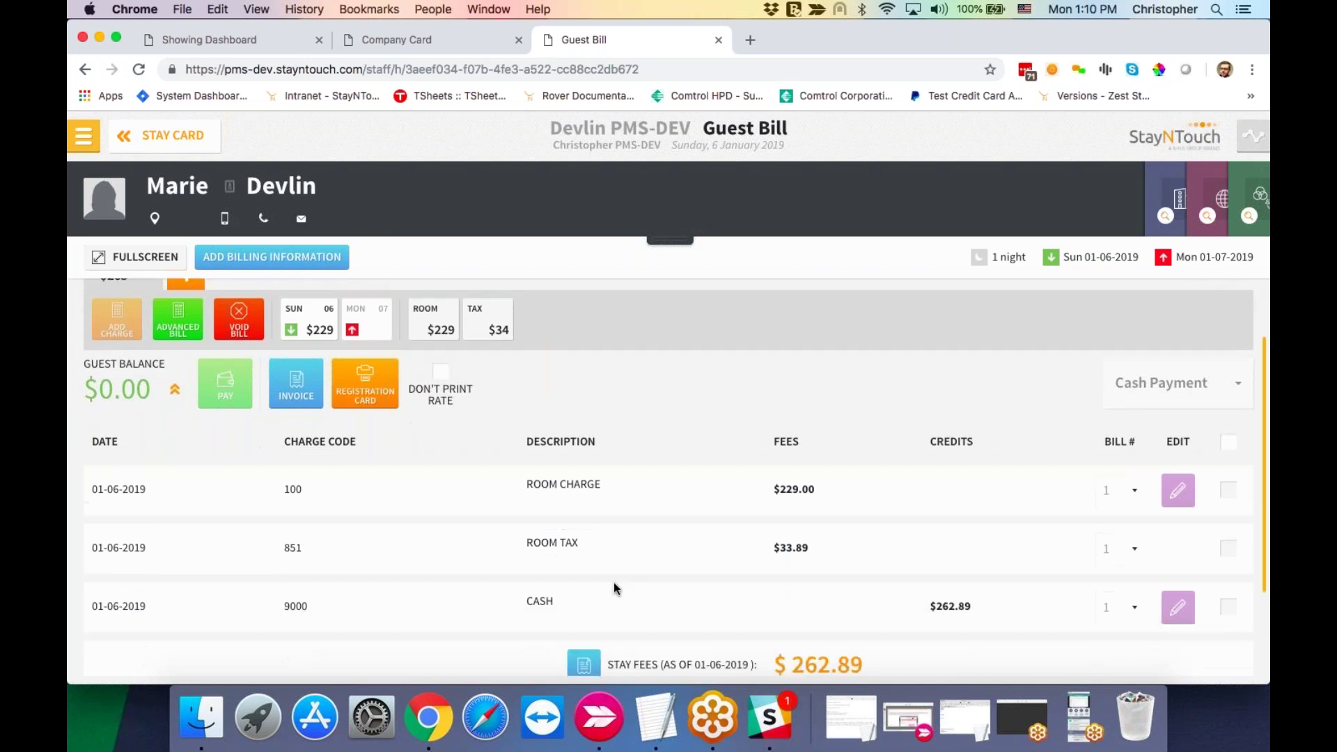
pyautogui.scroll(3, 613, 582)
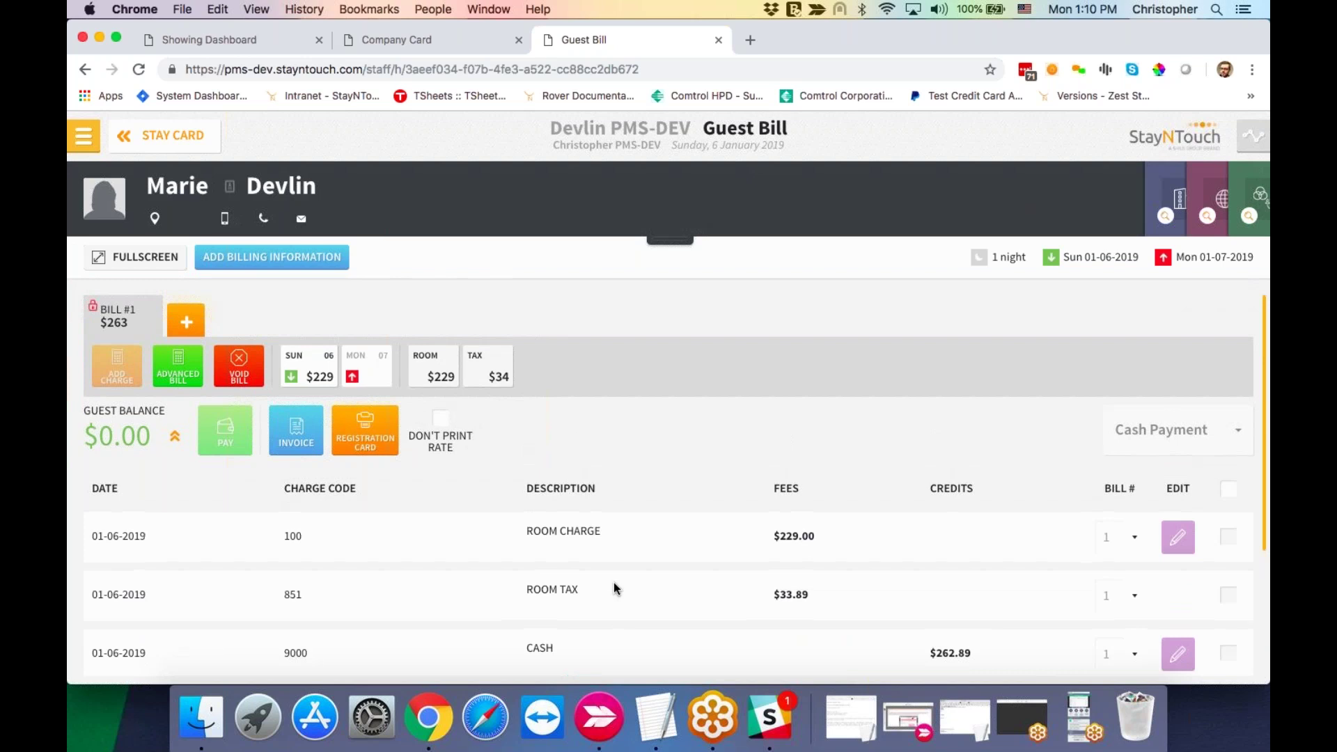
pyautogui.scroll(-3, 613, 583)
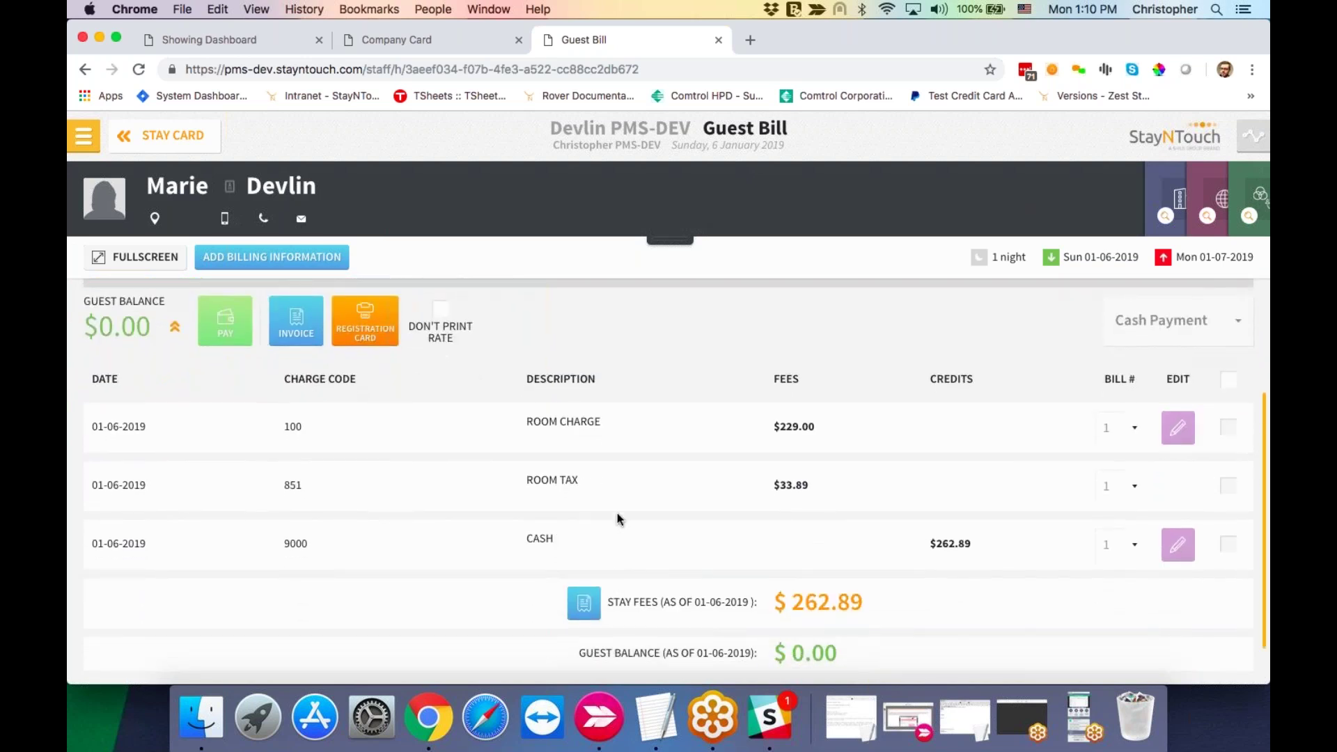
pyautogui.scroll(3, 617, 519)
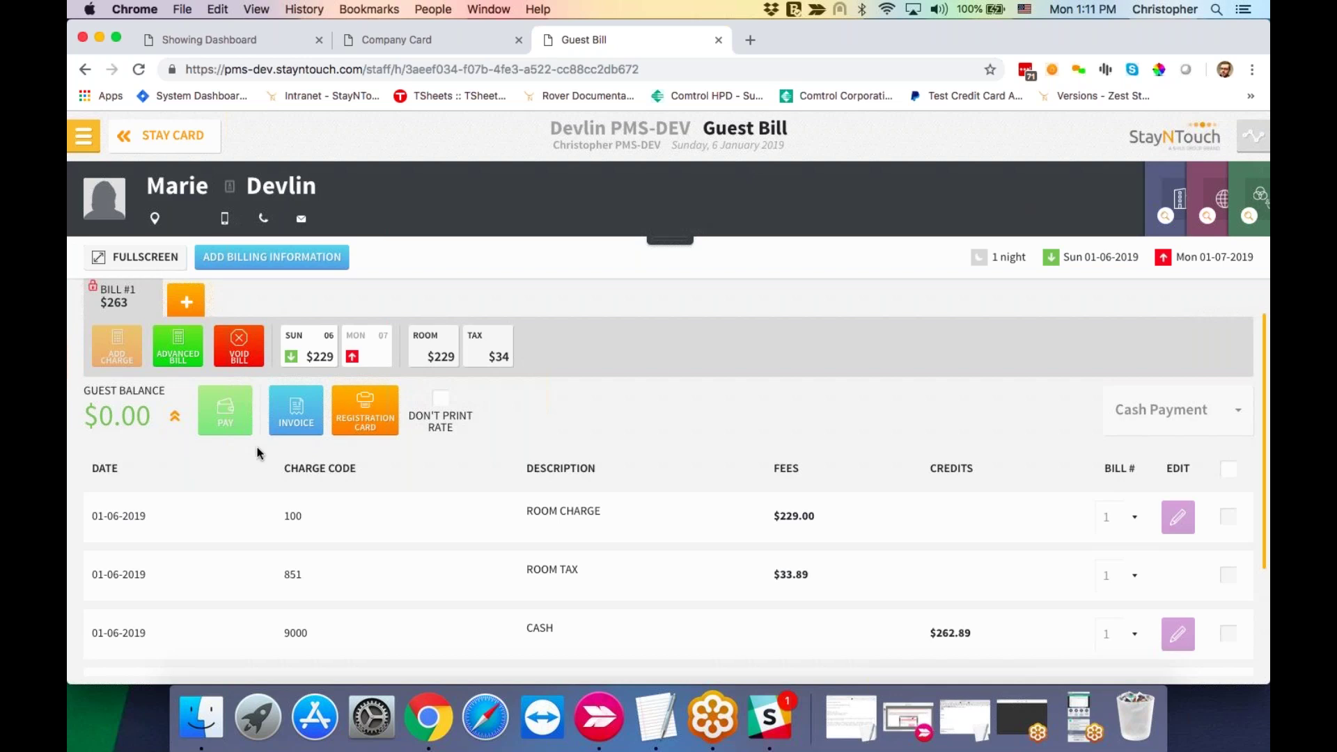
pyautogui.scroll(1, 257, 453)
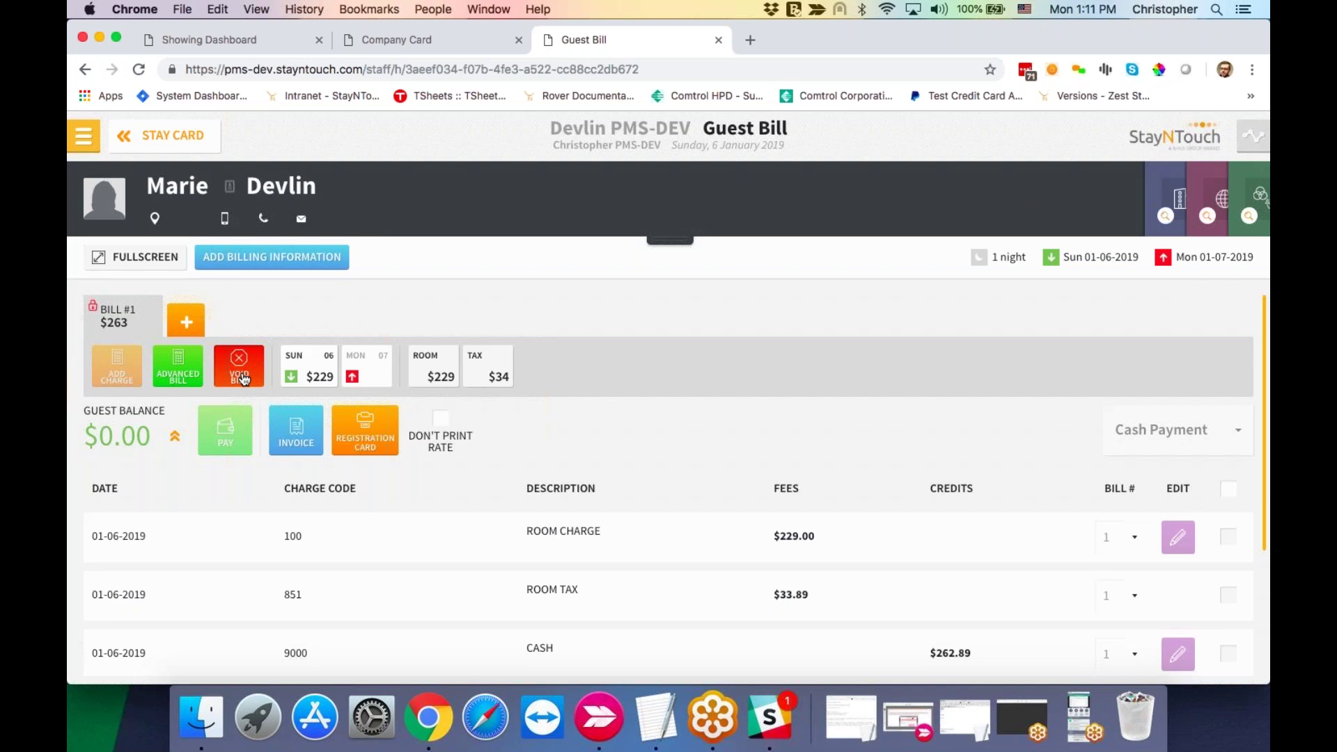
# Step: Void Bill #1 with the void reason "testing" and review the reversing entries on Bill #2
pyautogui.click(241, 377)
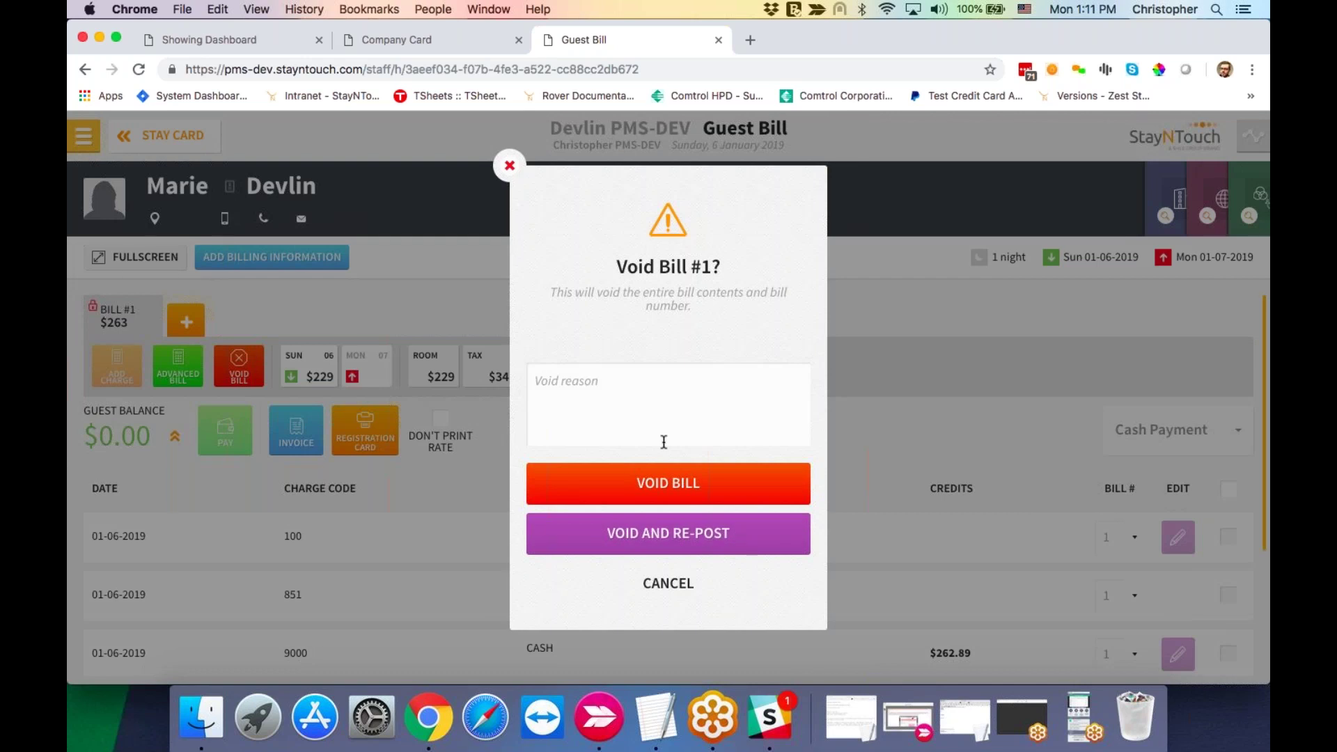
pyautogui.click(657, 399)
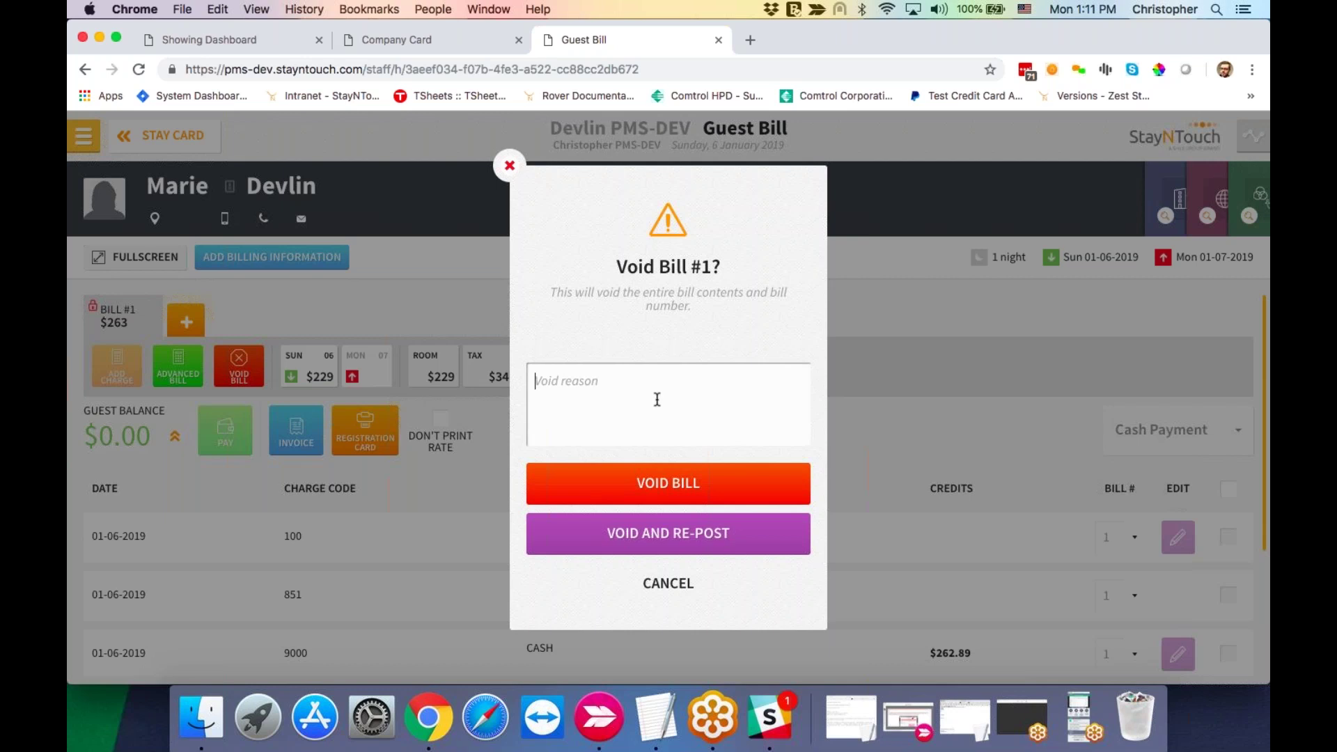
pyautogui.write('testing')
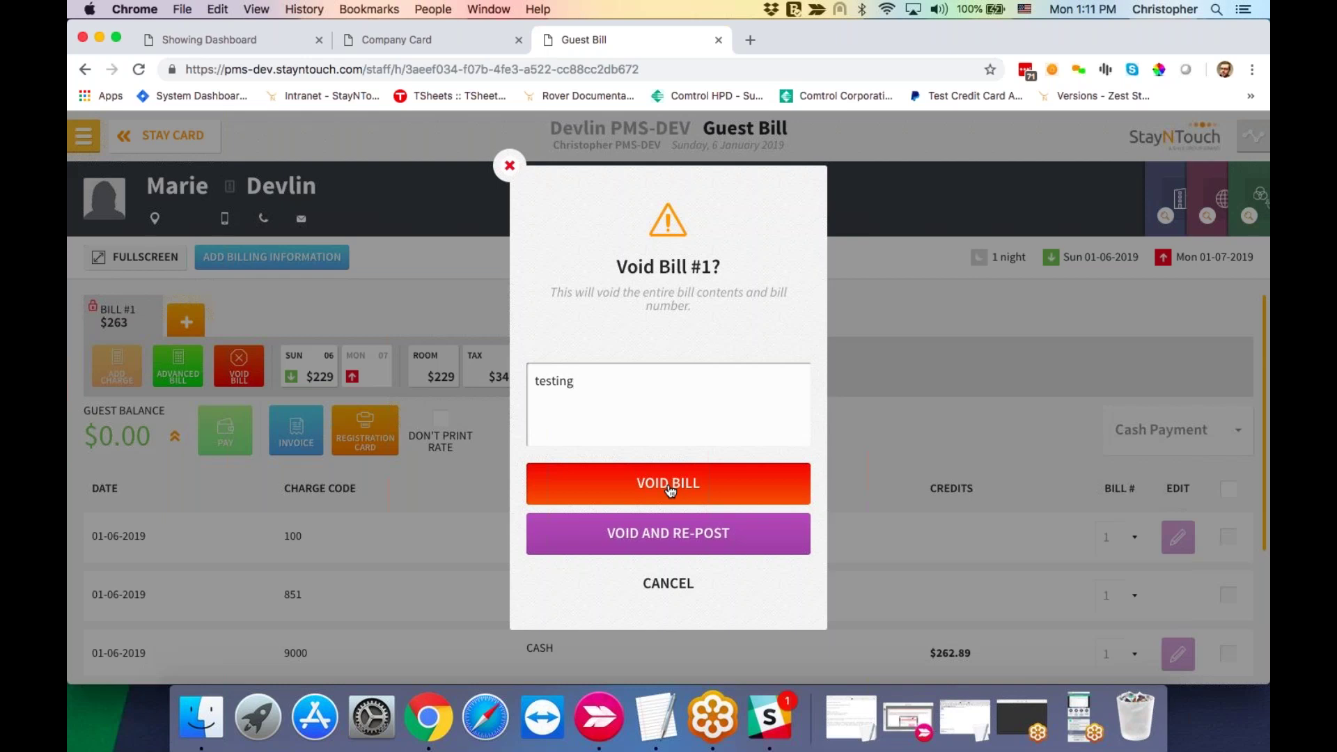
pyautogui.click(670, 488)
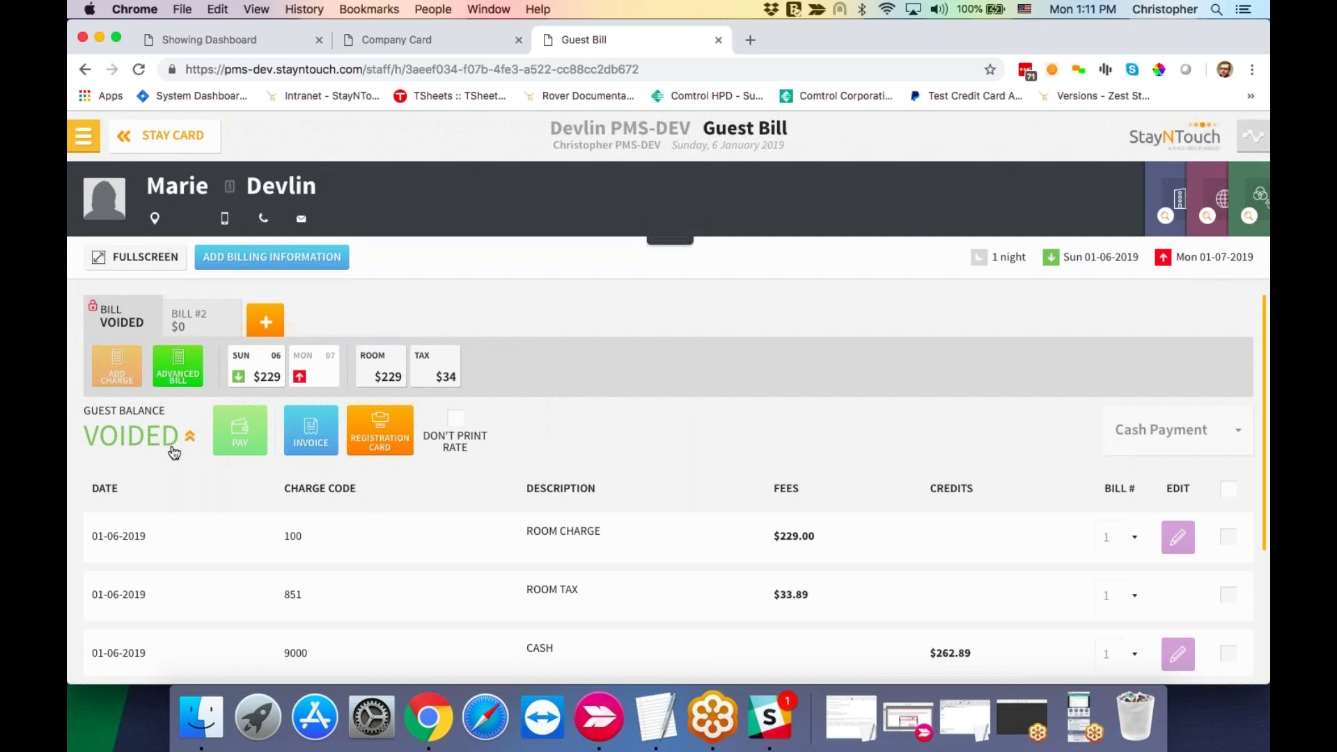
pyautogui.click(188, 321)
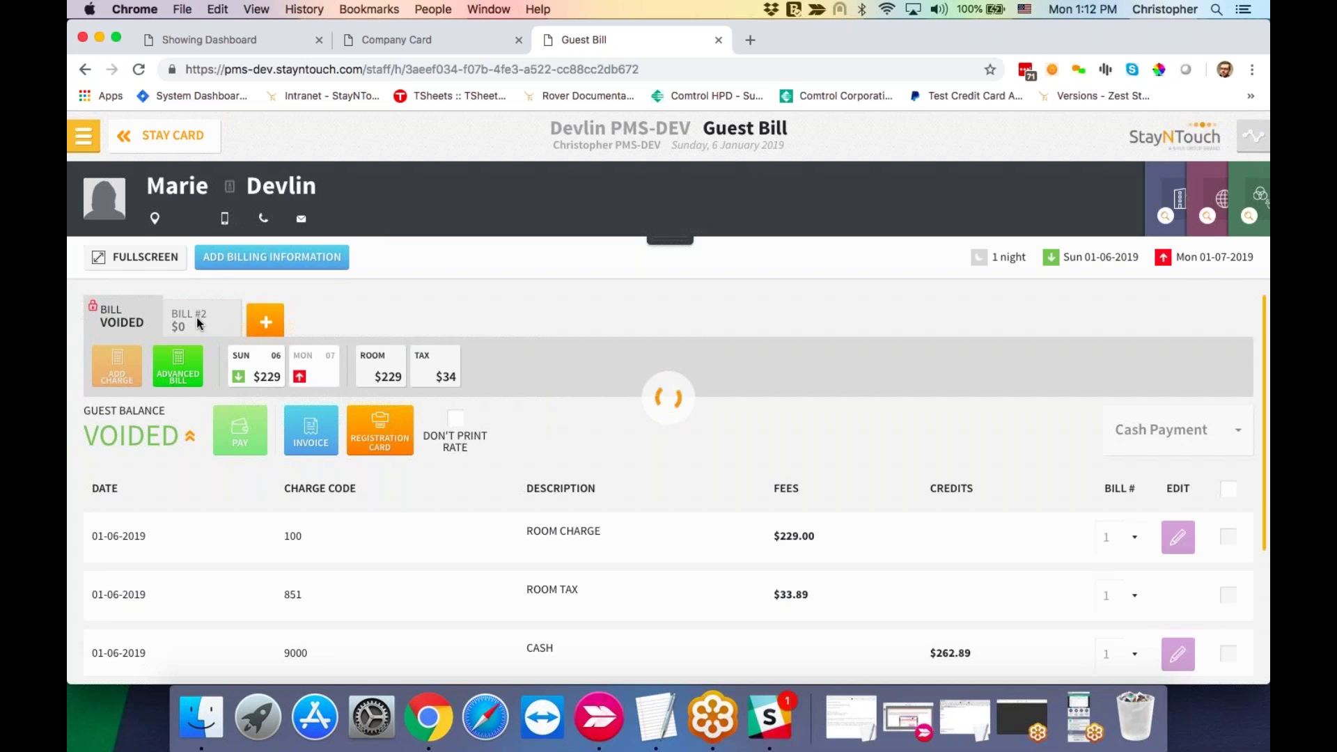
pyautogui.click(178, 440)
pyautogui.scroll(-2, 906, 523)
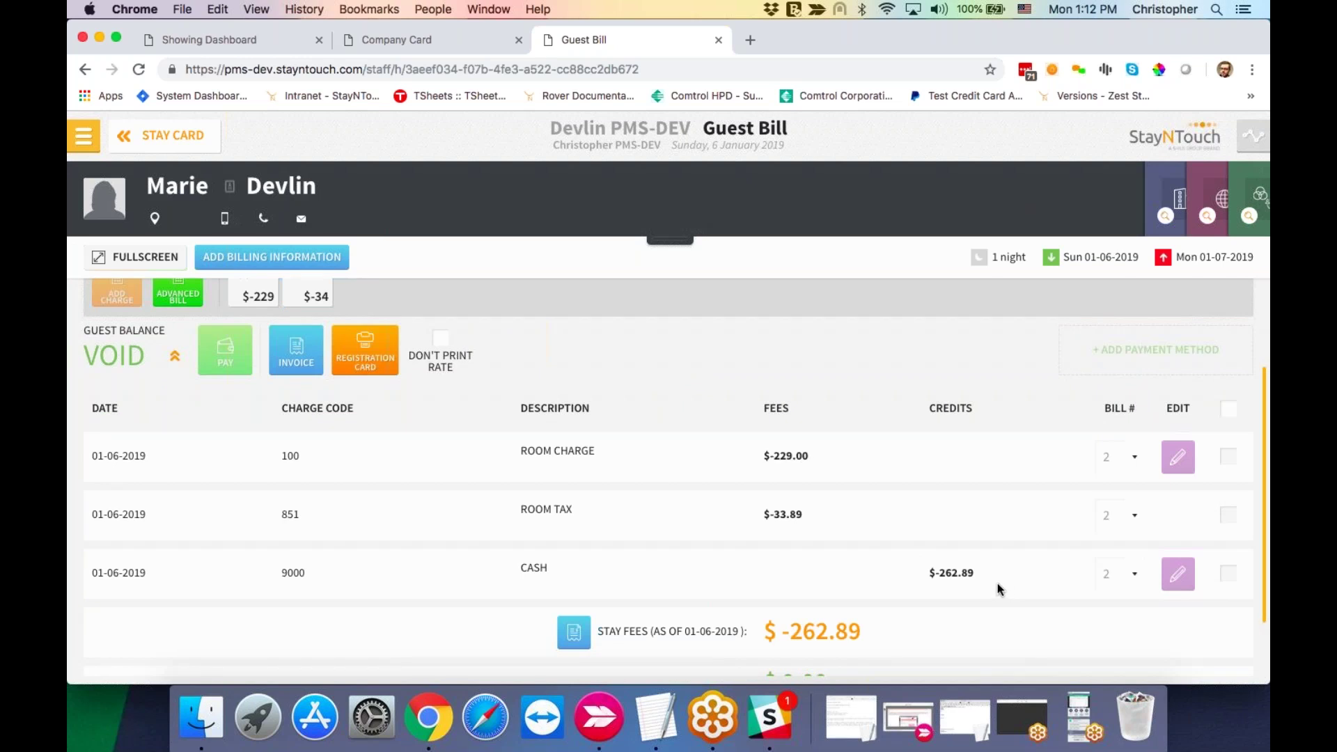
pyautogui.scroll(-1, 998, 583)
pyautogui.scroll(3, 998, 583)
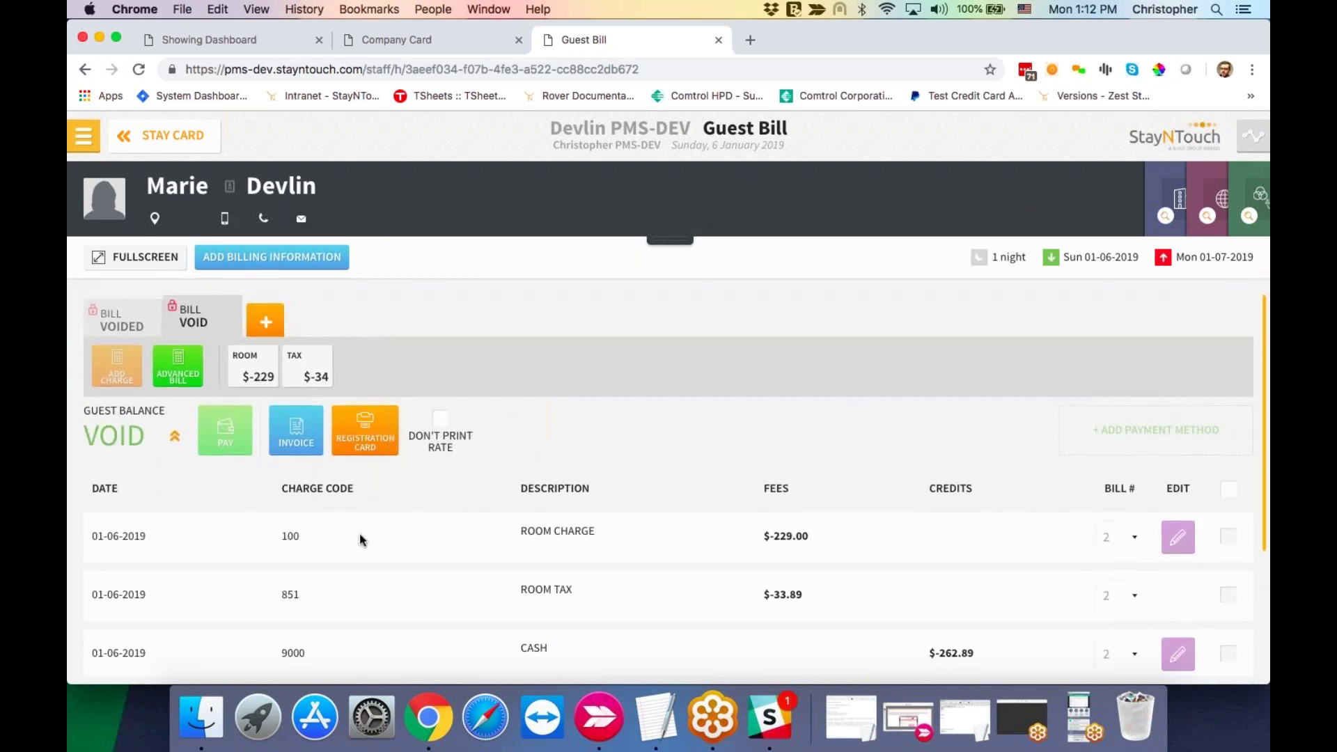
# Step: Add Bill #3 and post a $50.00 Room Charge to it, overriding the reservation's posting restriction
pyautogui.click(266, 323)
pyautogui.click(268, 324)
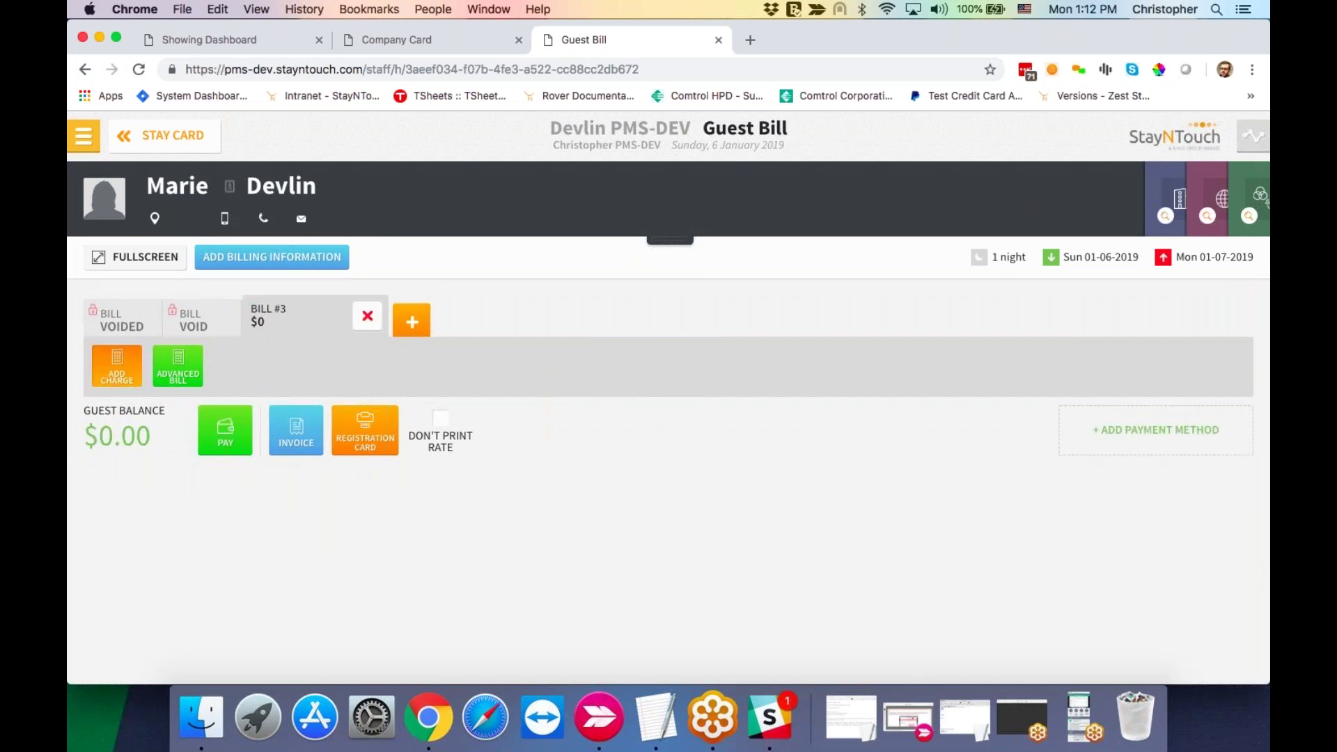
pyautogui.click(117, 376)
pyautogui.click(669, 398)
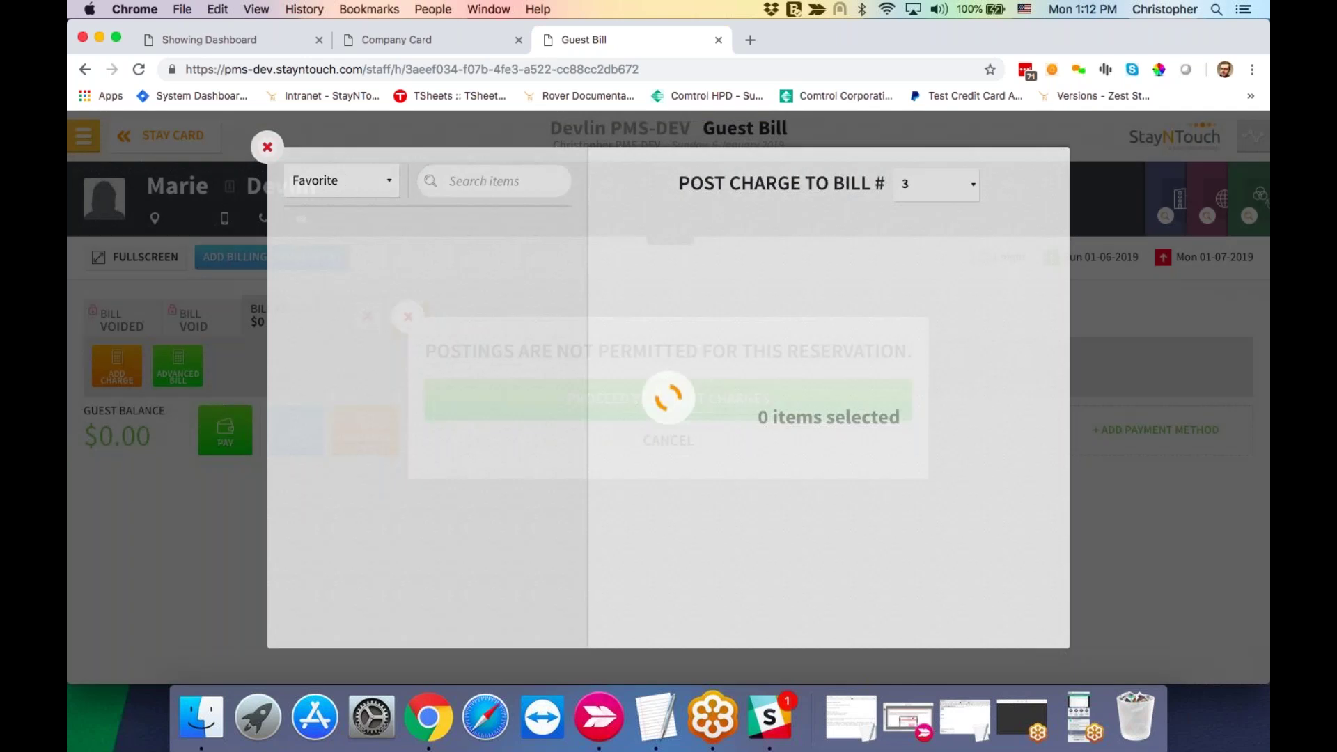
pyautogui.click(384, 183)
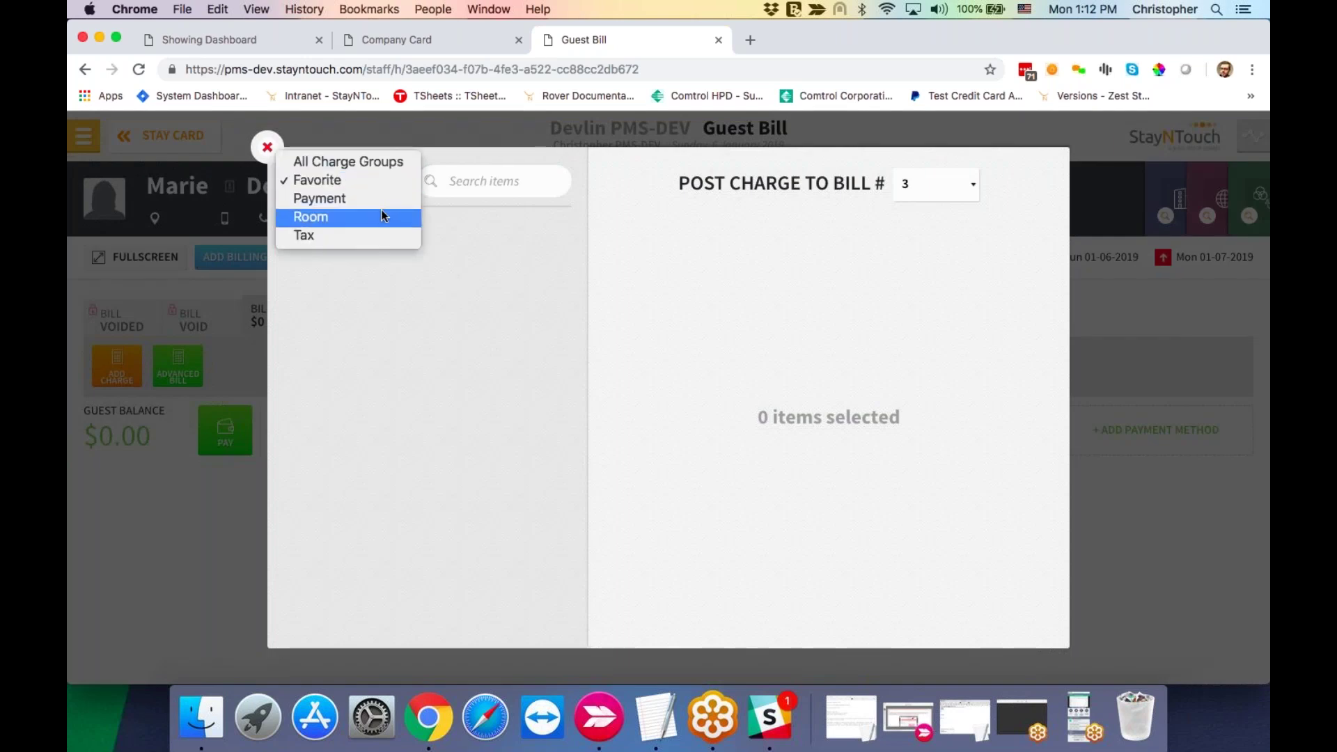
pyautogui.click(327, 216)
pyautogui.click(478, 234)
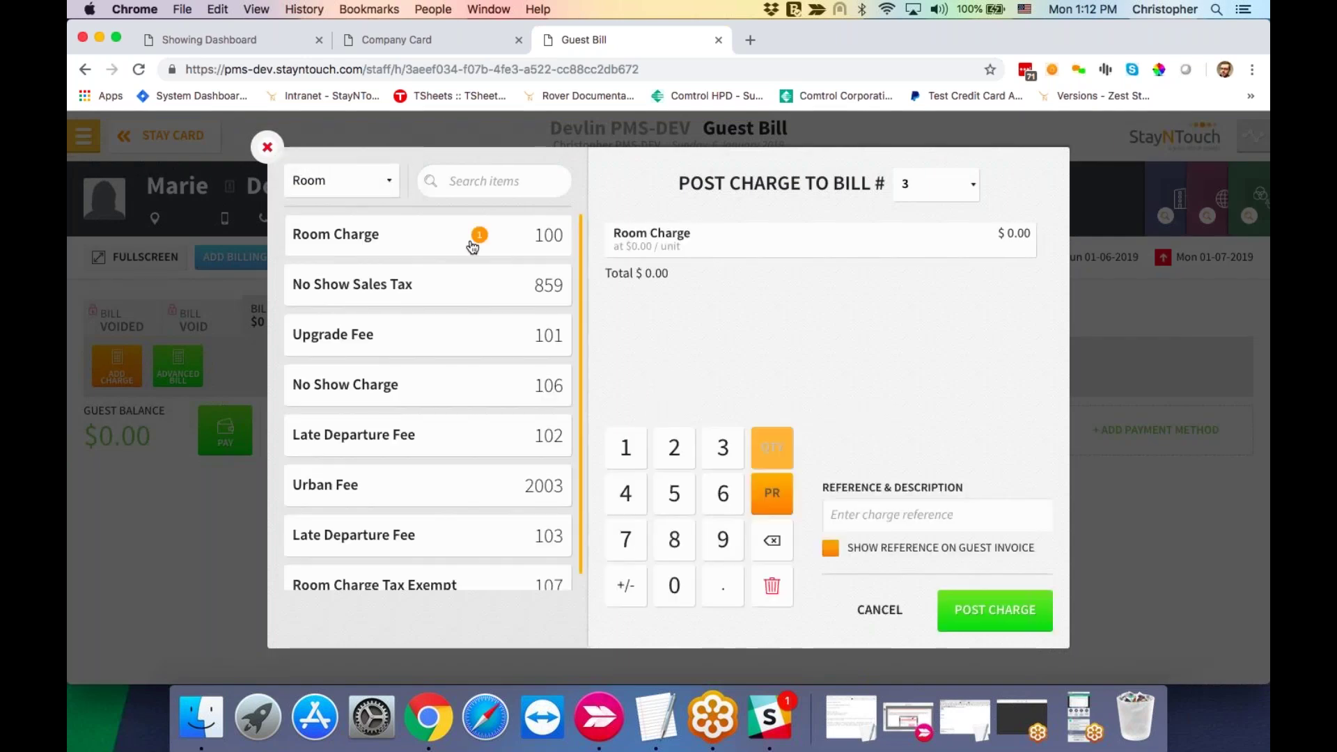
pyautogui.click(676, 587)
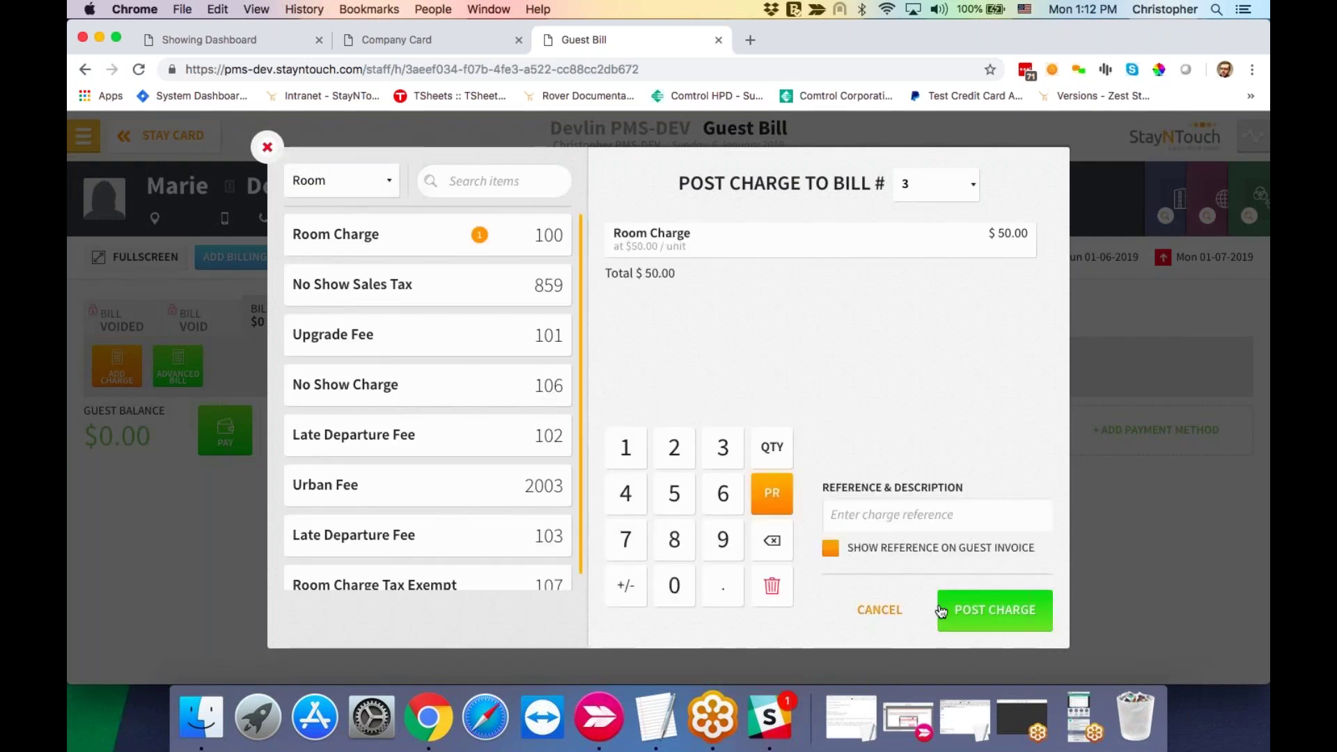
pyautogui.click(995, 610)
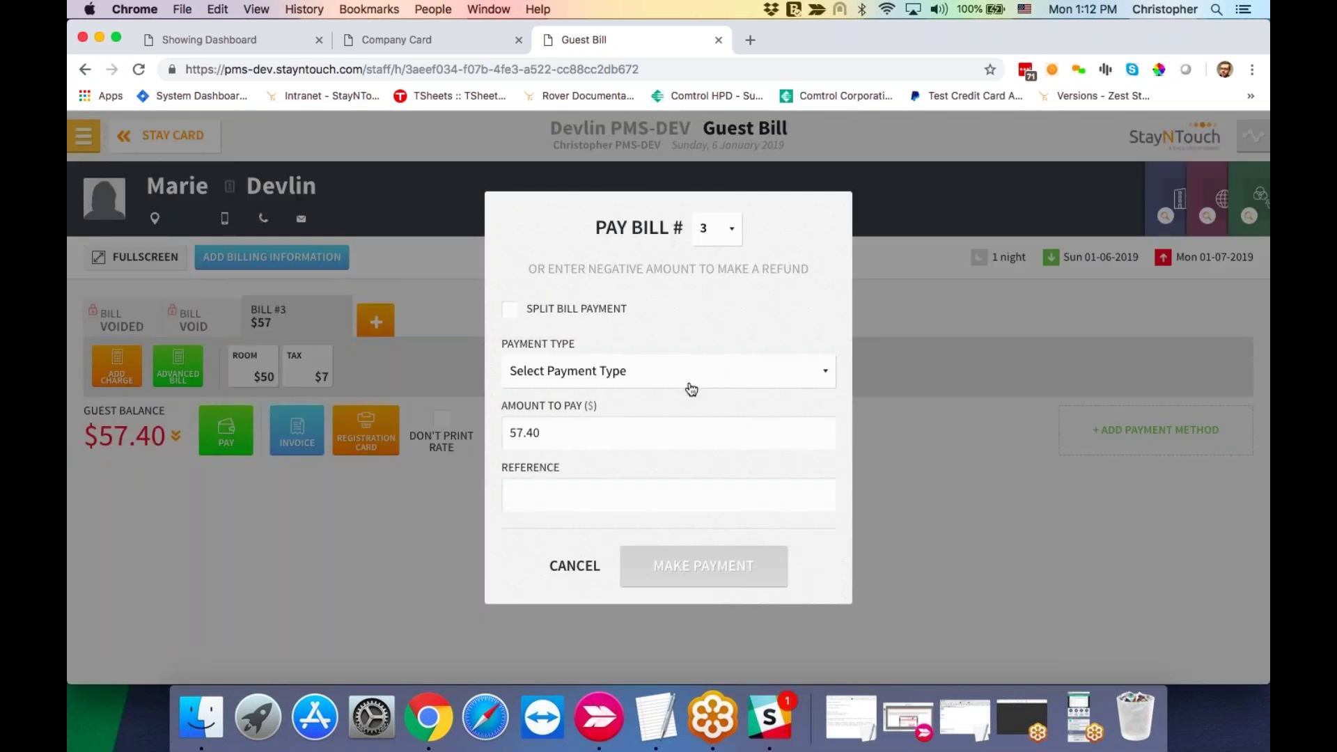
# Step: Pay the full $57.40 on Bill #3 with Cash Payment and close the payment dialog
pyautogui.click(692, 386)
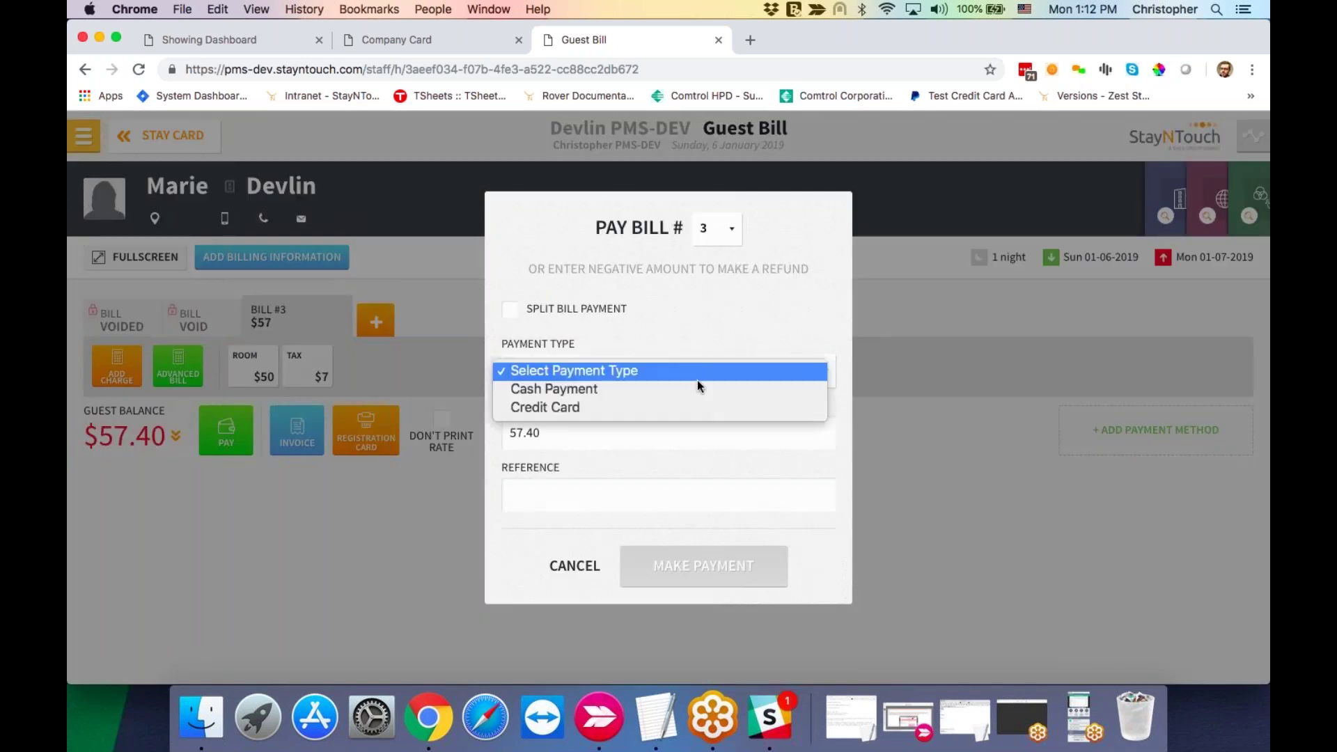
pyautogui.click(696, 388)
pyautogui.click(695, 565)
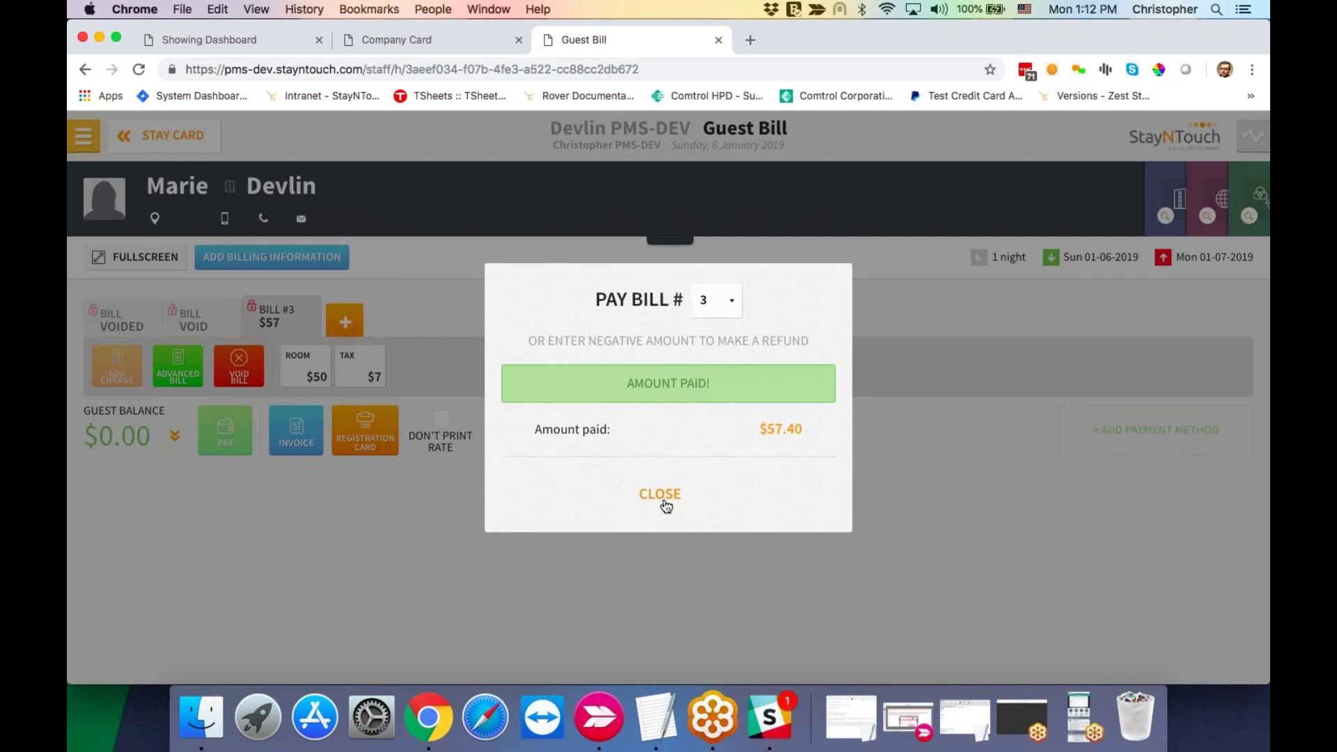
pyautogui.click(665, 503)
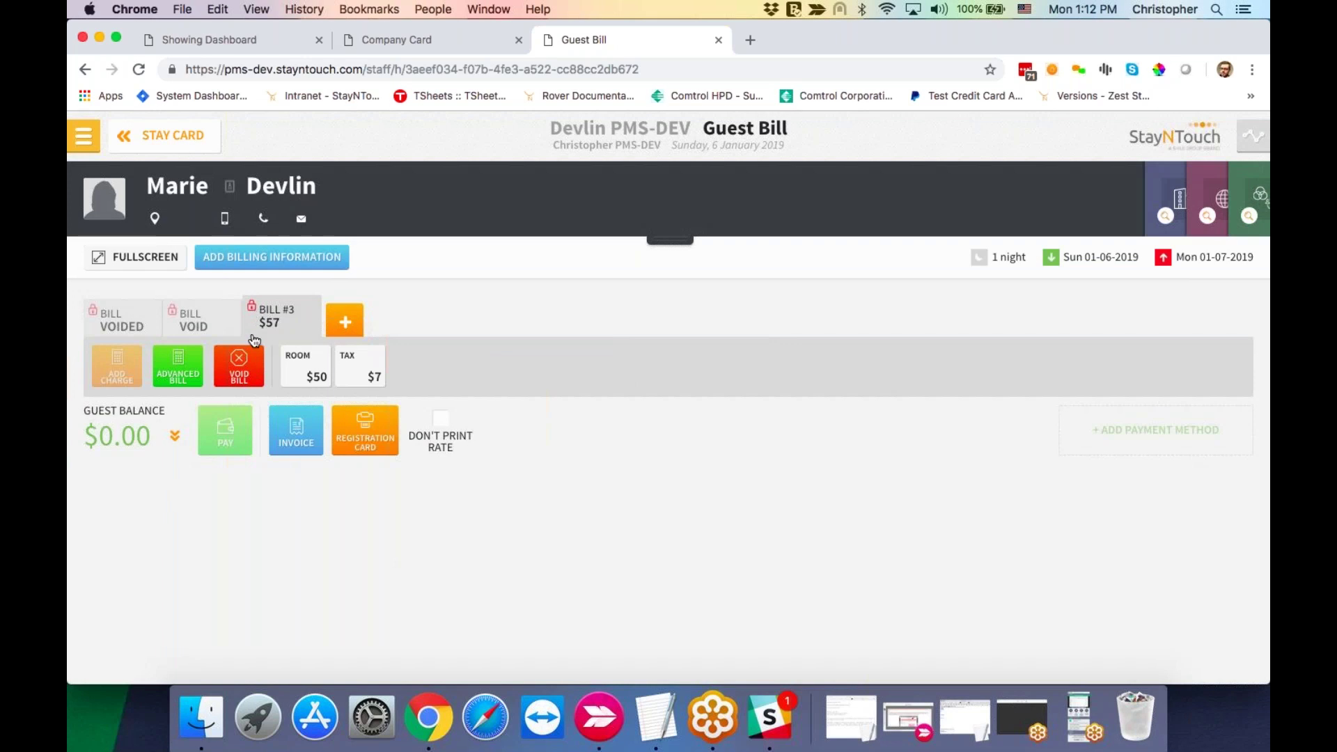
# Step: Void and re-post Bill #3 with the void reason "testing"
pyautogui.click(240, 377)
pyautogui.click(686, 401)
pyautogui.write('testing')
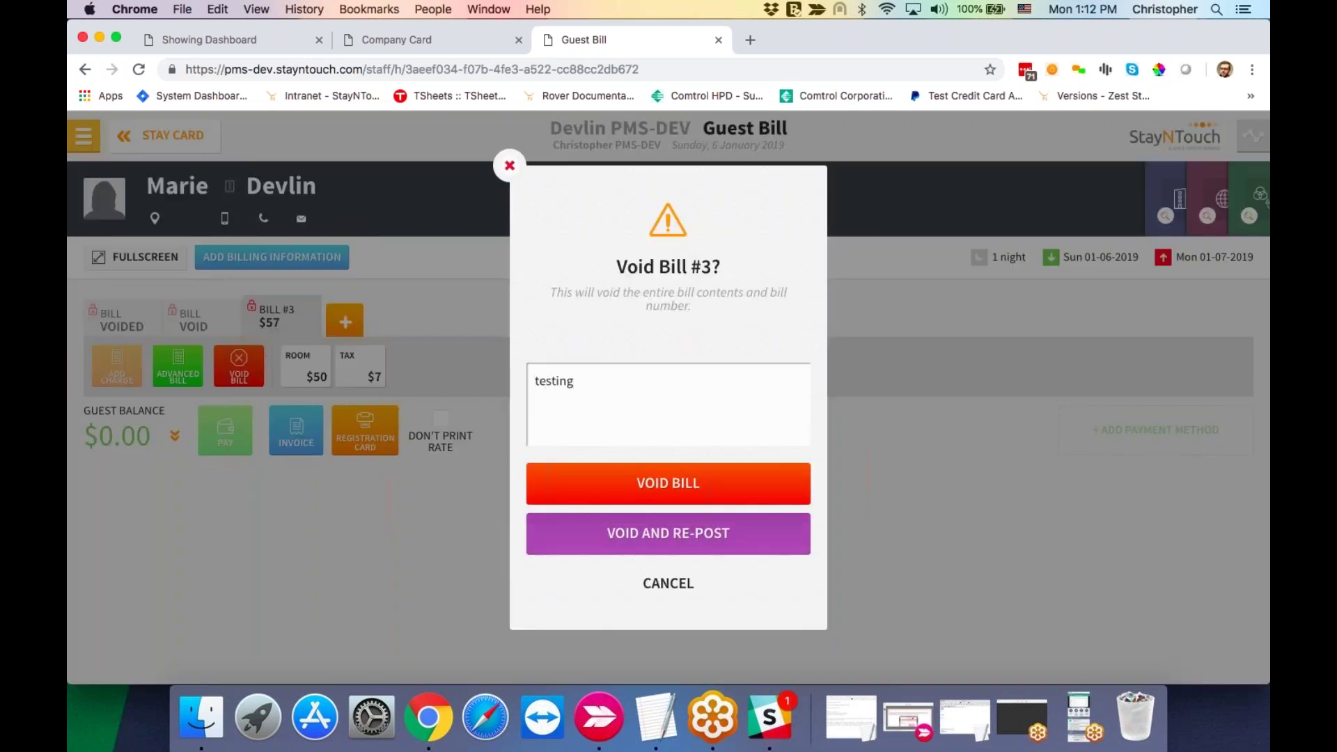
pyautogui.click(674, 538)
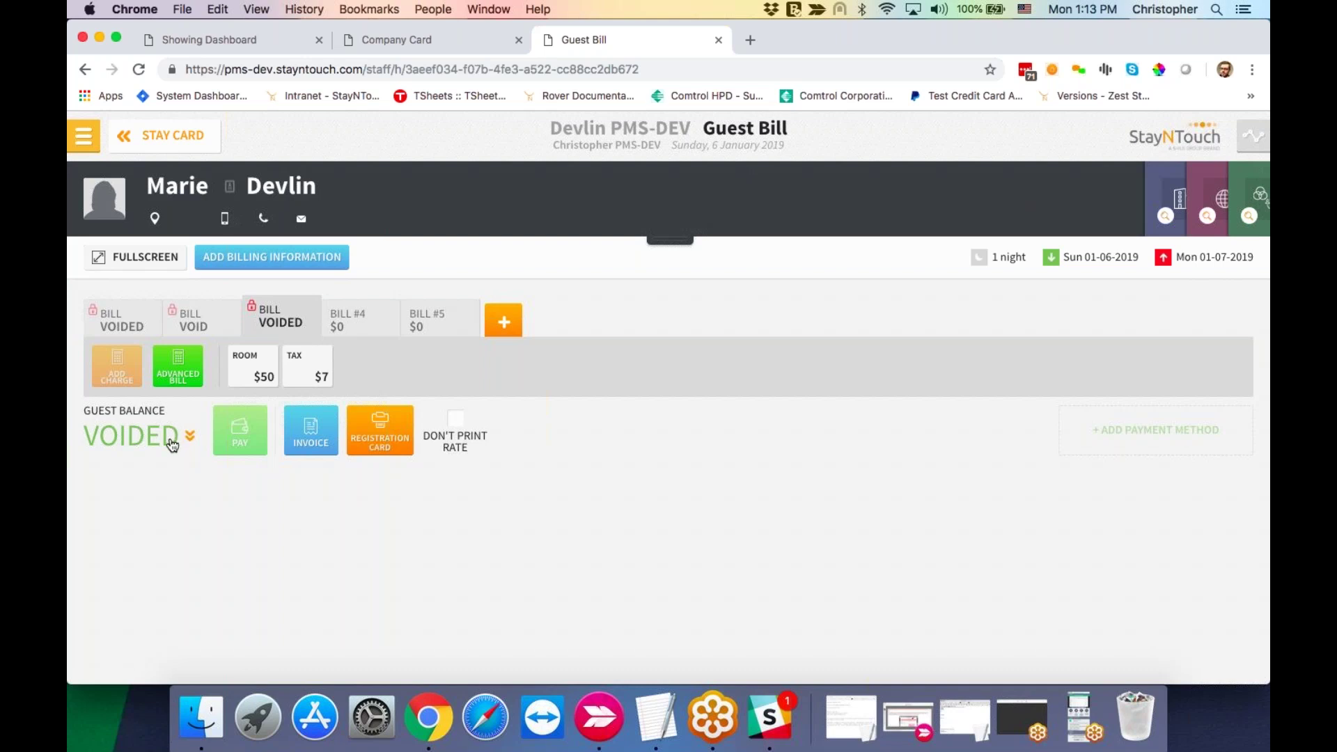
# Step: Review the reversing Bill #4 and examine the re-posted charges and cash payment on Bill #5
pyautogui.click(361, 328)
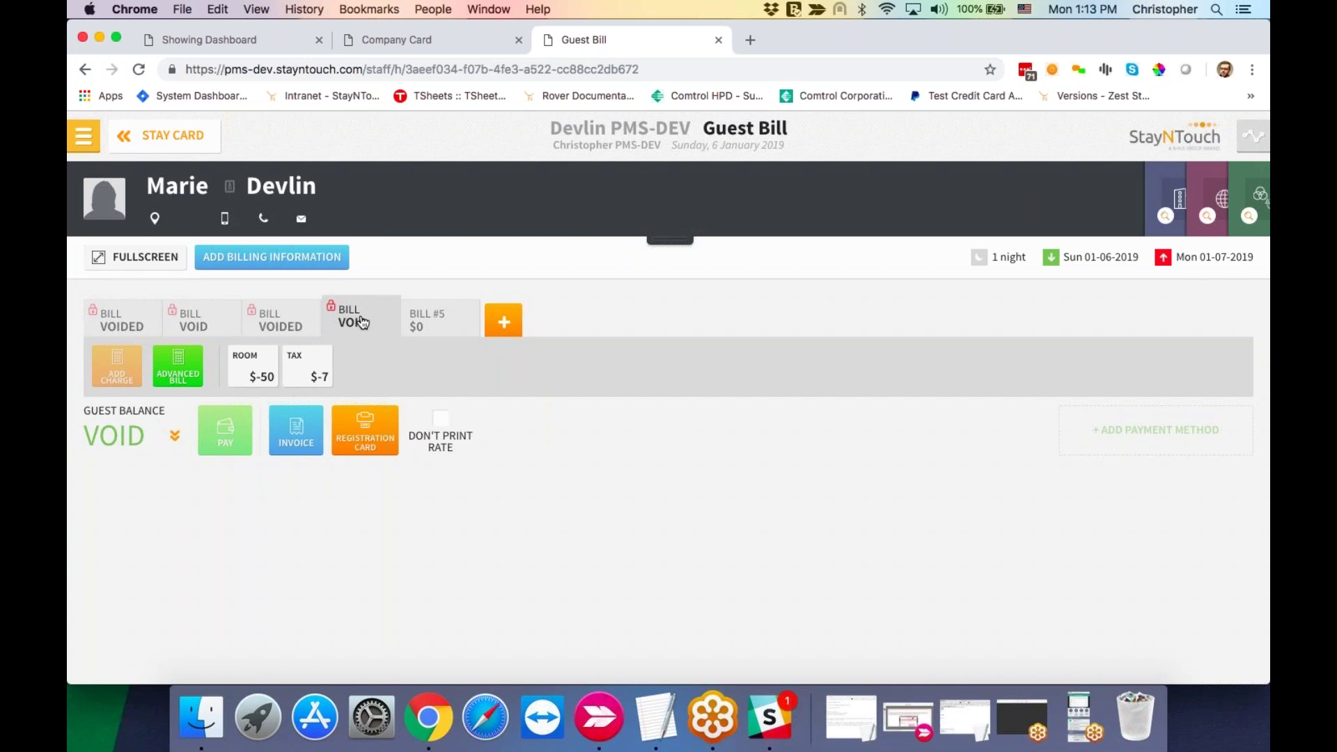
pyautogui.click(430, 325)
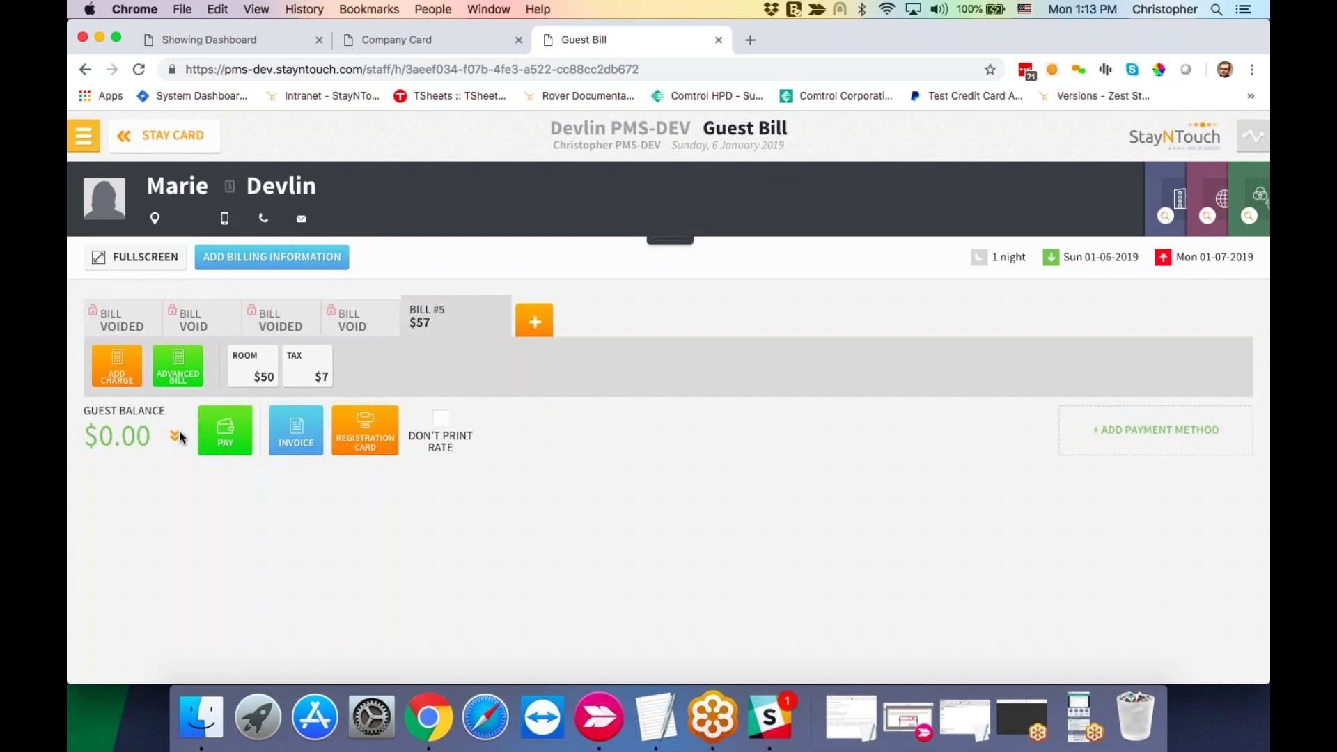
pyautogui.click(174, 441)
pyautogui.scroll(-2, 310, 567)
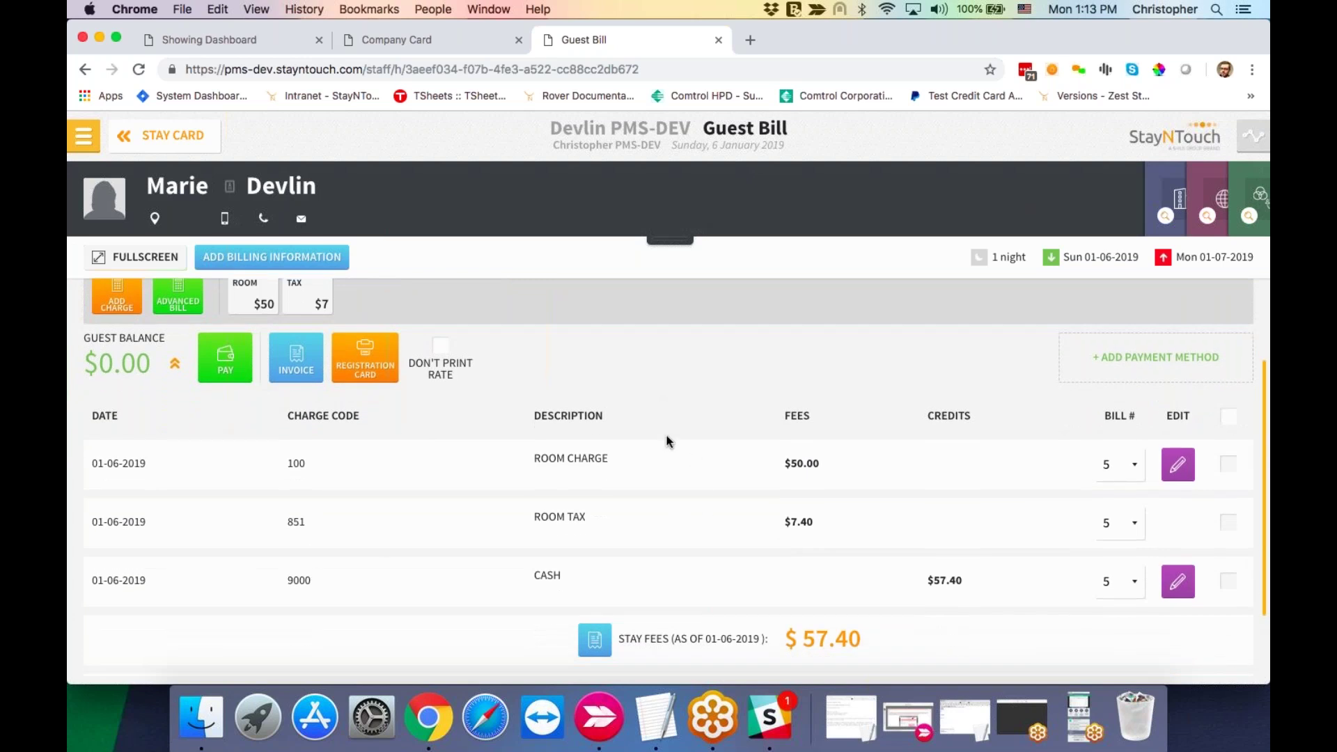
pyautogui.scroll(2, 667, 441)
pyautogui.scroll(-1, 641, 470)
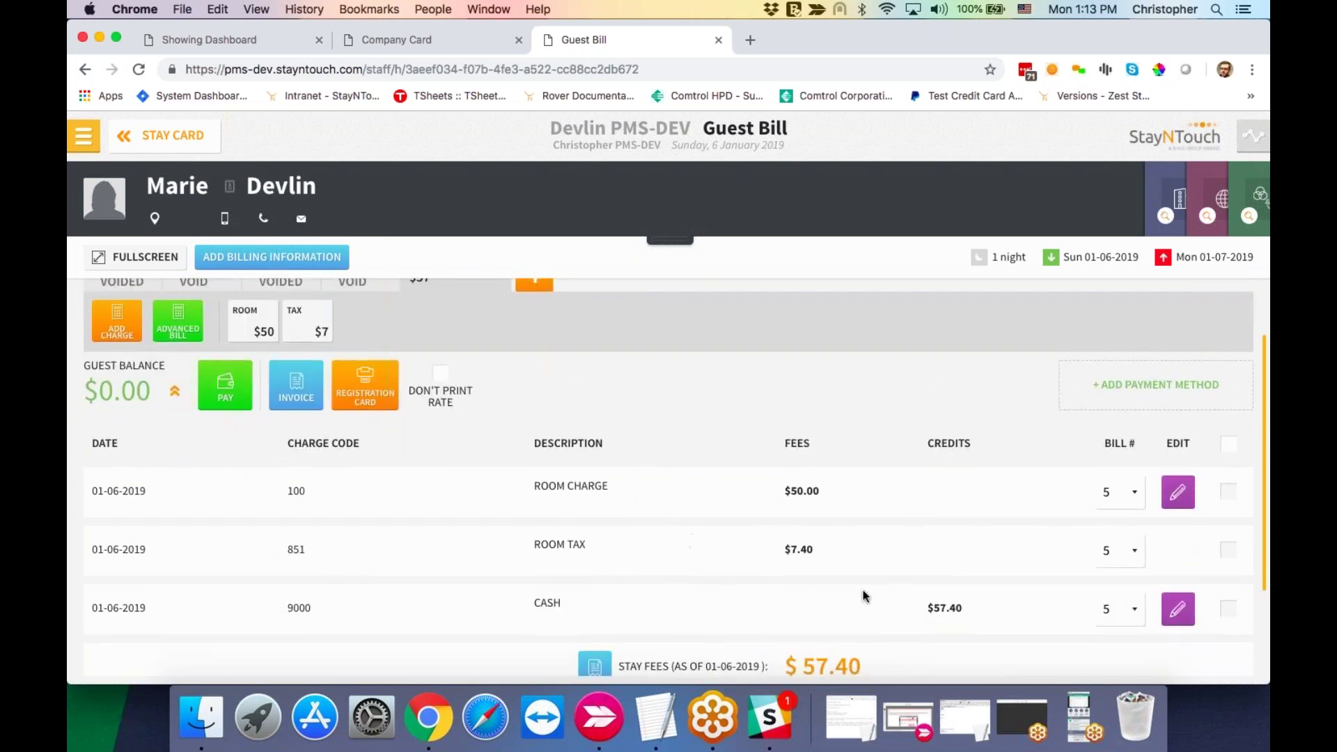
pyautogui.scroll(1, 762, 507)
pyautogui.scroll(-2, 765, 510)
pyautogui.scroll(-1, 764, 509)
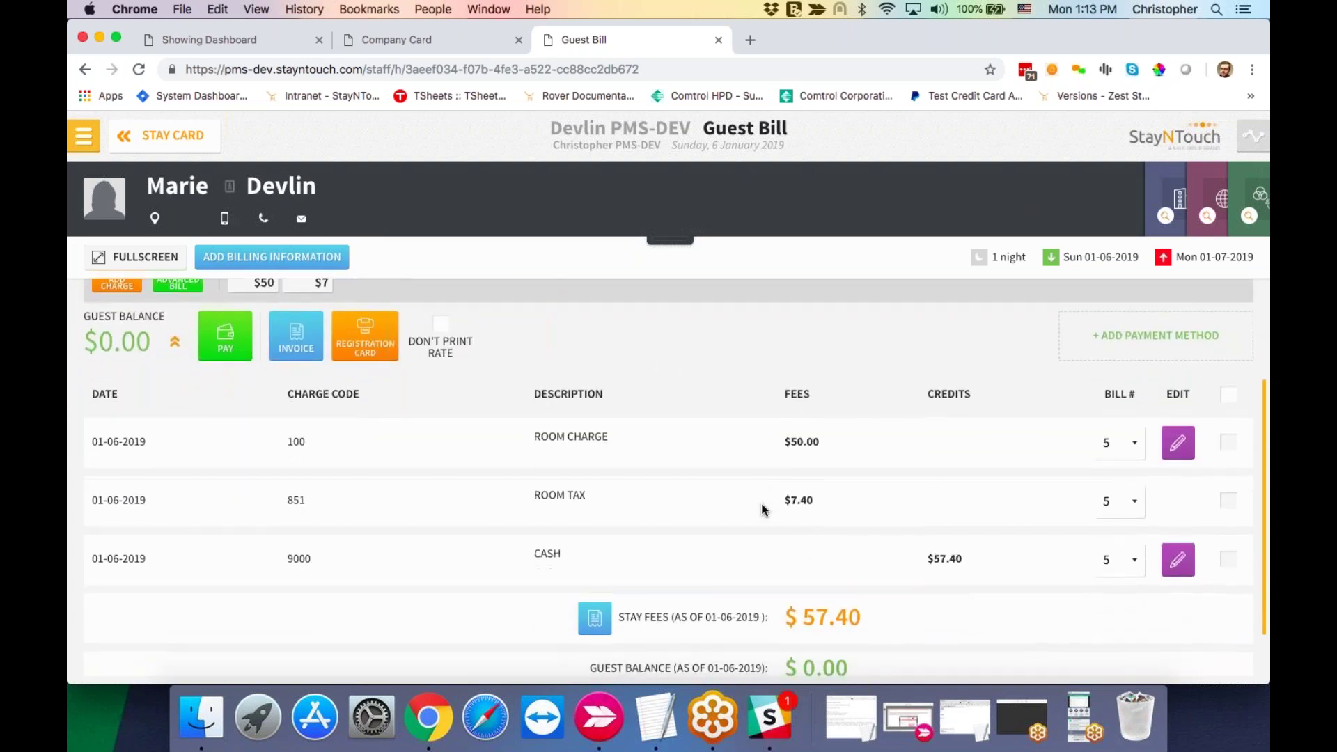
pyautogui.scroll(3, 690, 496)
pyautogui.scroll(-3, 689, 484)
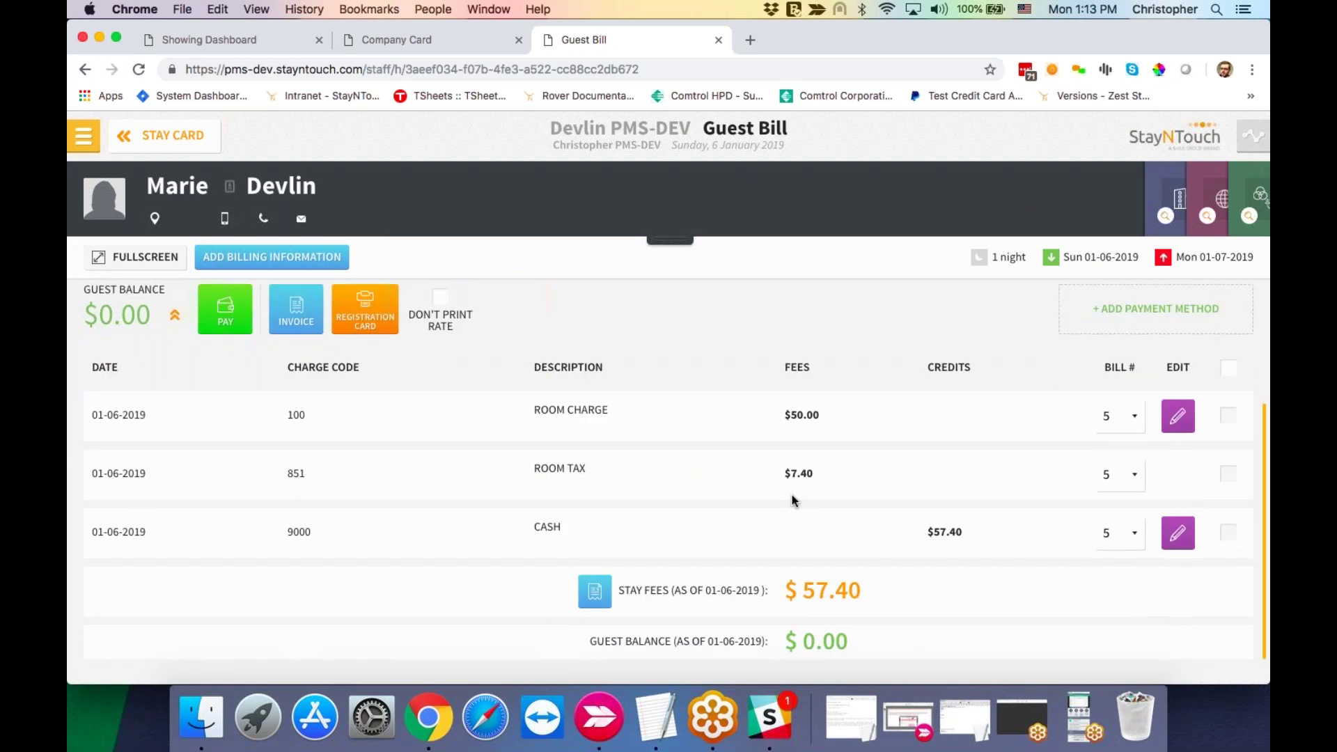
pyautogui.scroll(3, 792, 494)
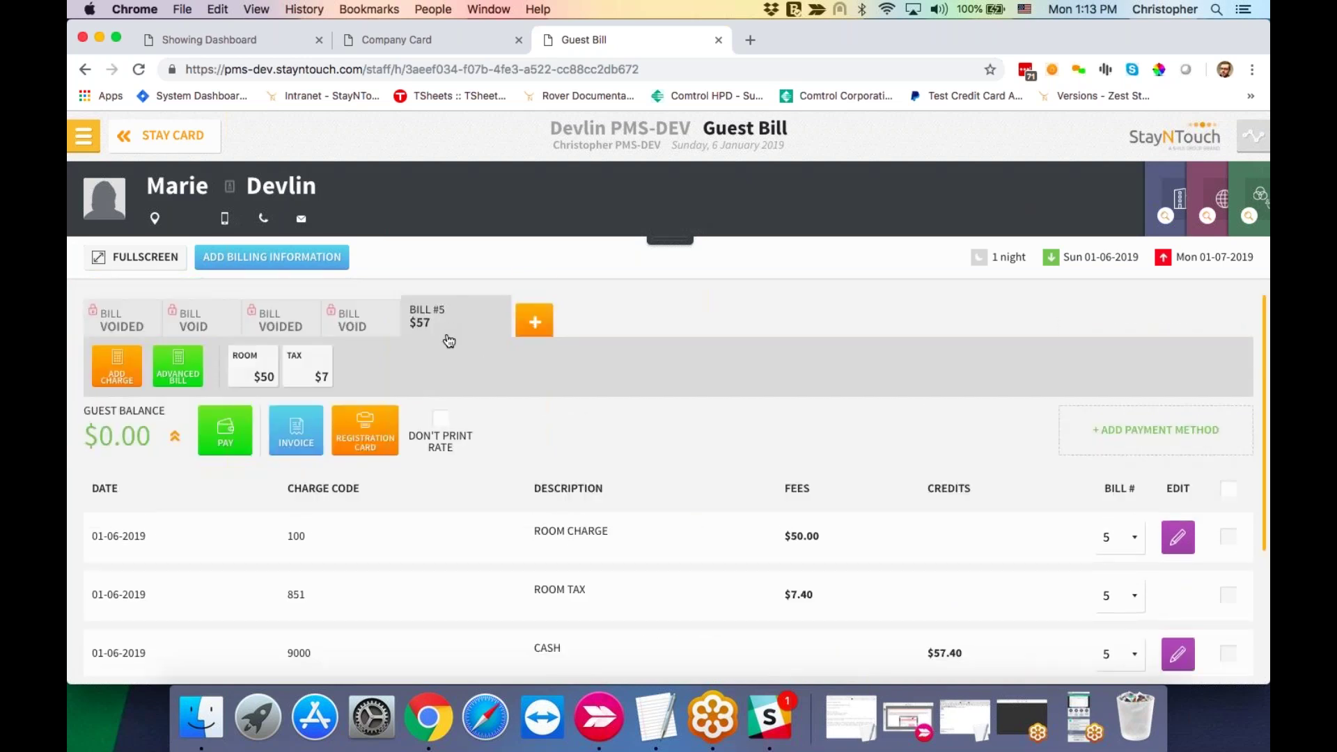
# Step: Move the cash payment from Bill #5 to a new Bill #6
pyautogui.scroll(-3, 546, 426)
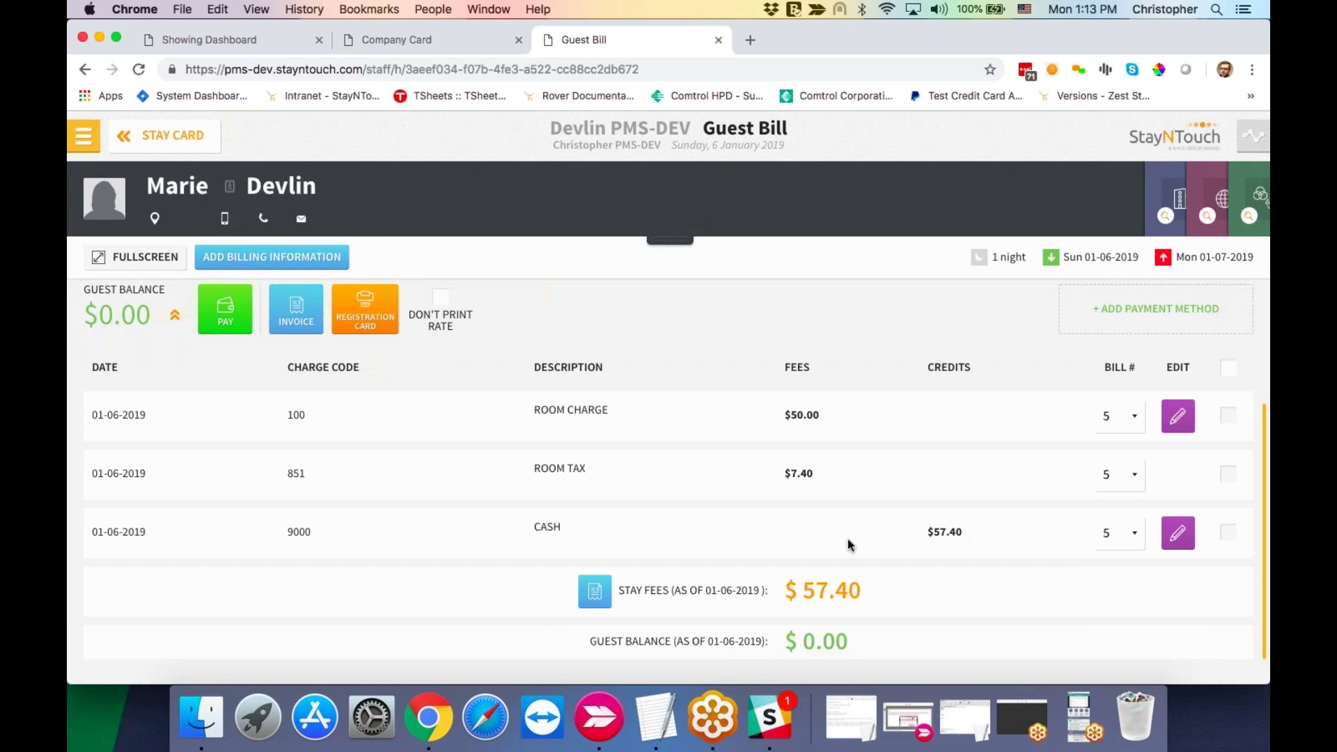
pyautogui.scroll(3, 847, 538)
pyautogui.scroll(-3, 847, 538)
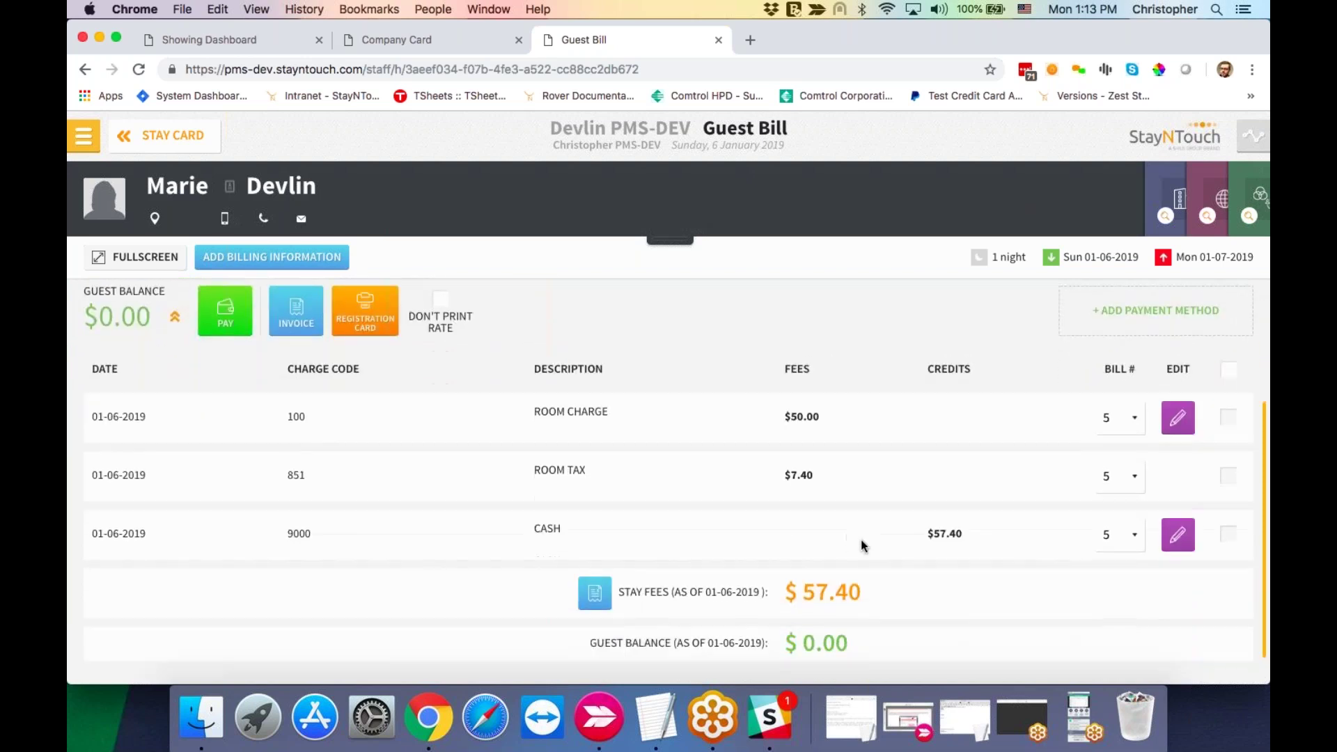
pyautogui.click(1119, 544)
pyautogui.click(1119, 554)
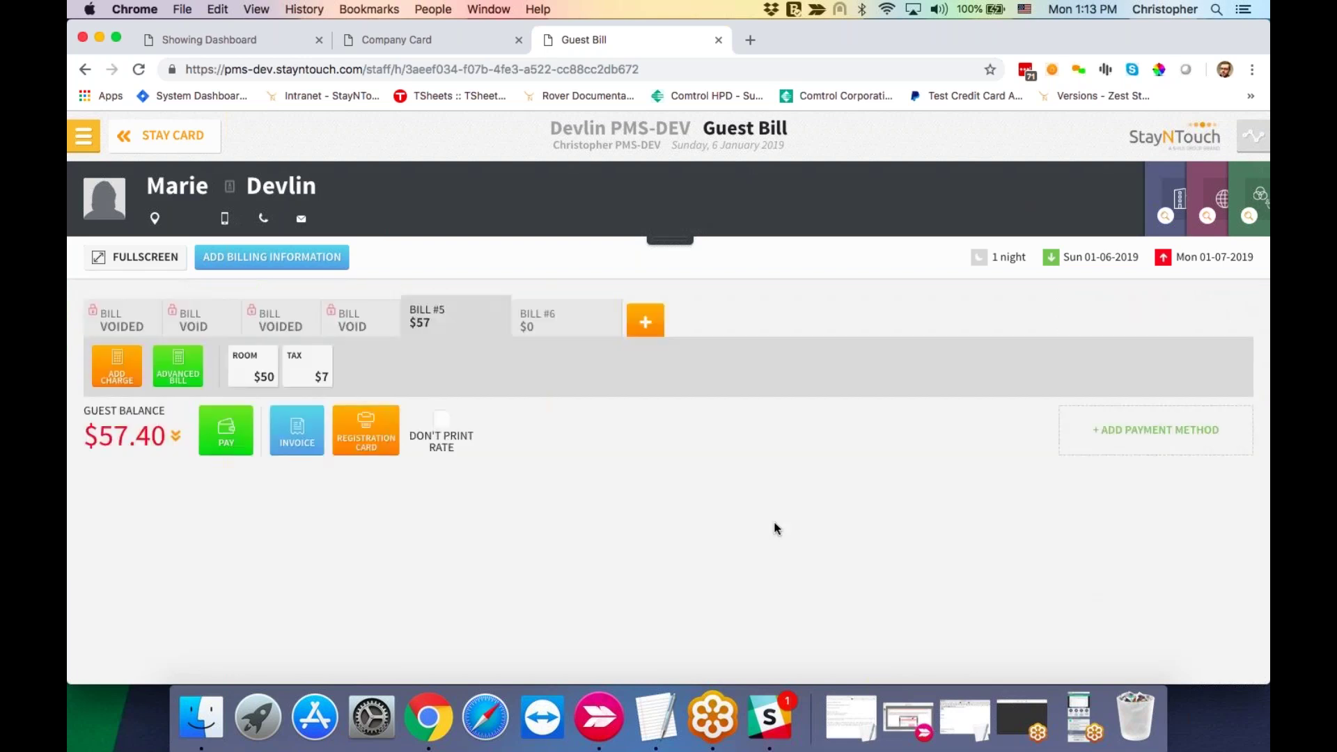
pyautogui.click(226, 428)
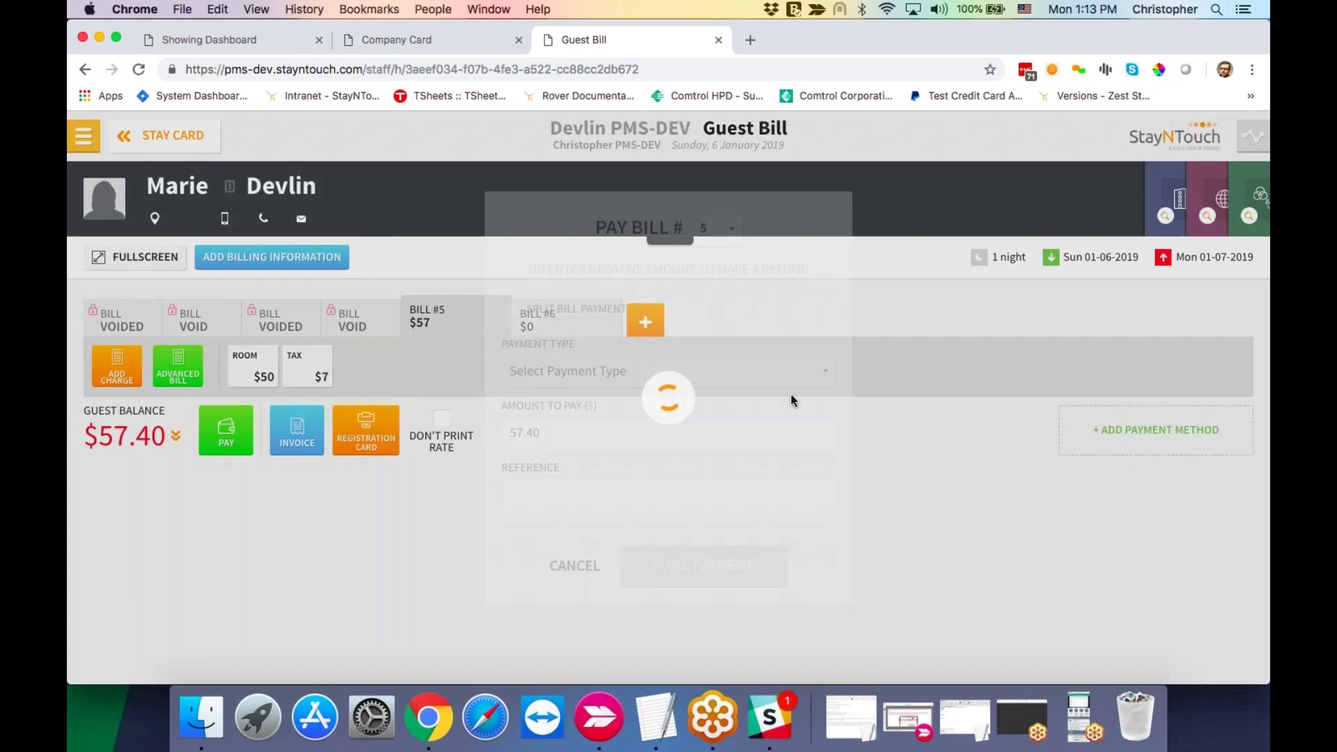
pyautogui.click(791, 376)
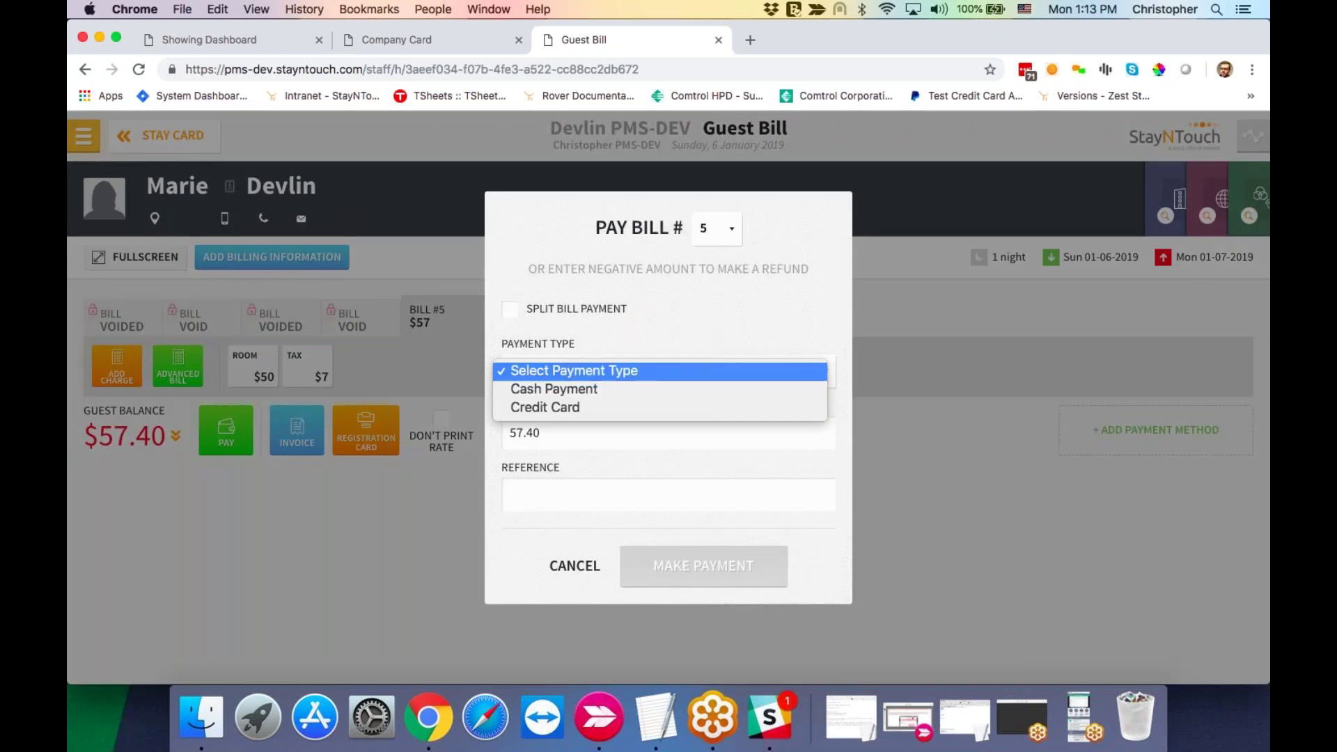
pyautogui.click(788, 406)
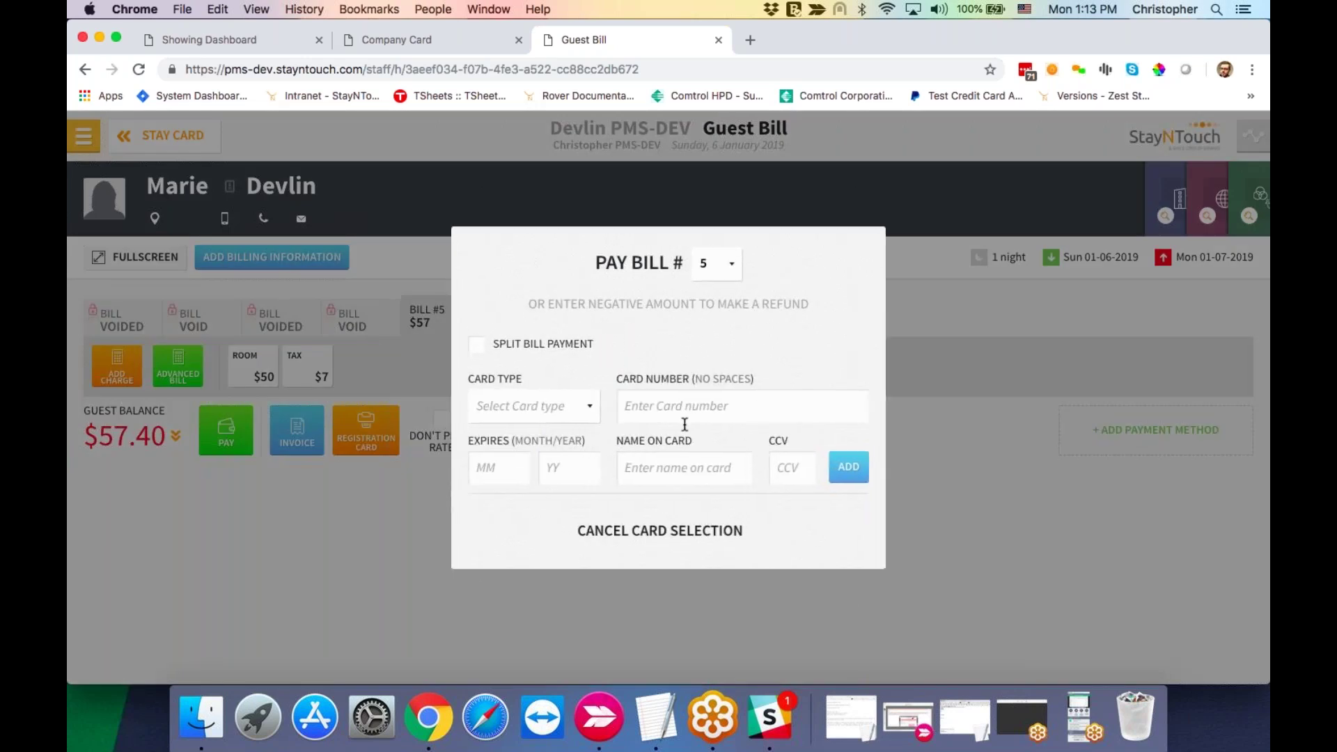
pyautogui.click(677, 531)
pyautogui.click(584, 568)
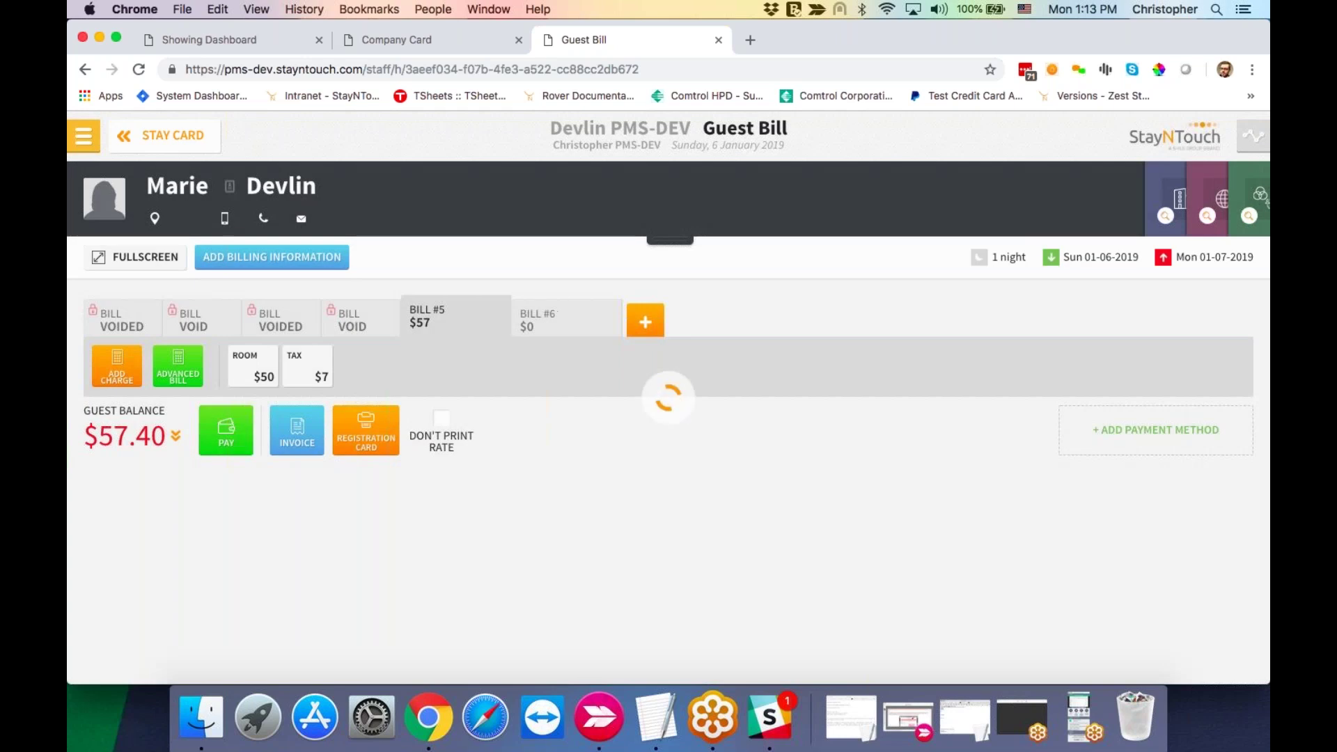
# Step: Refund $57.40 on Bill #6 as a Cash Payment and close the payment confirmation
pyautogui.click(227, 433)
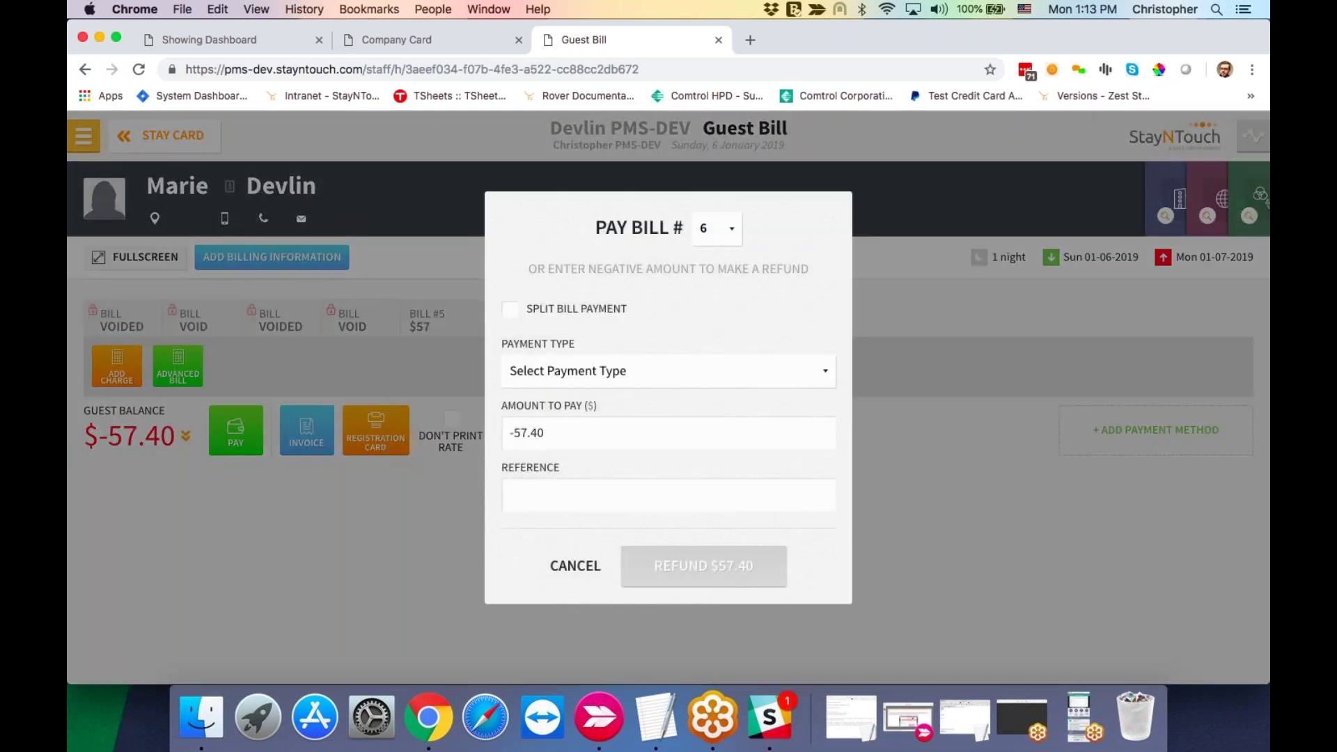
pyautogui.click(695, 376)
pyautogui.click(695, 383)
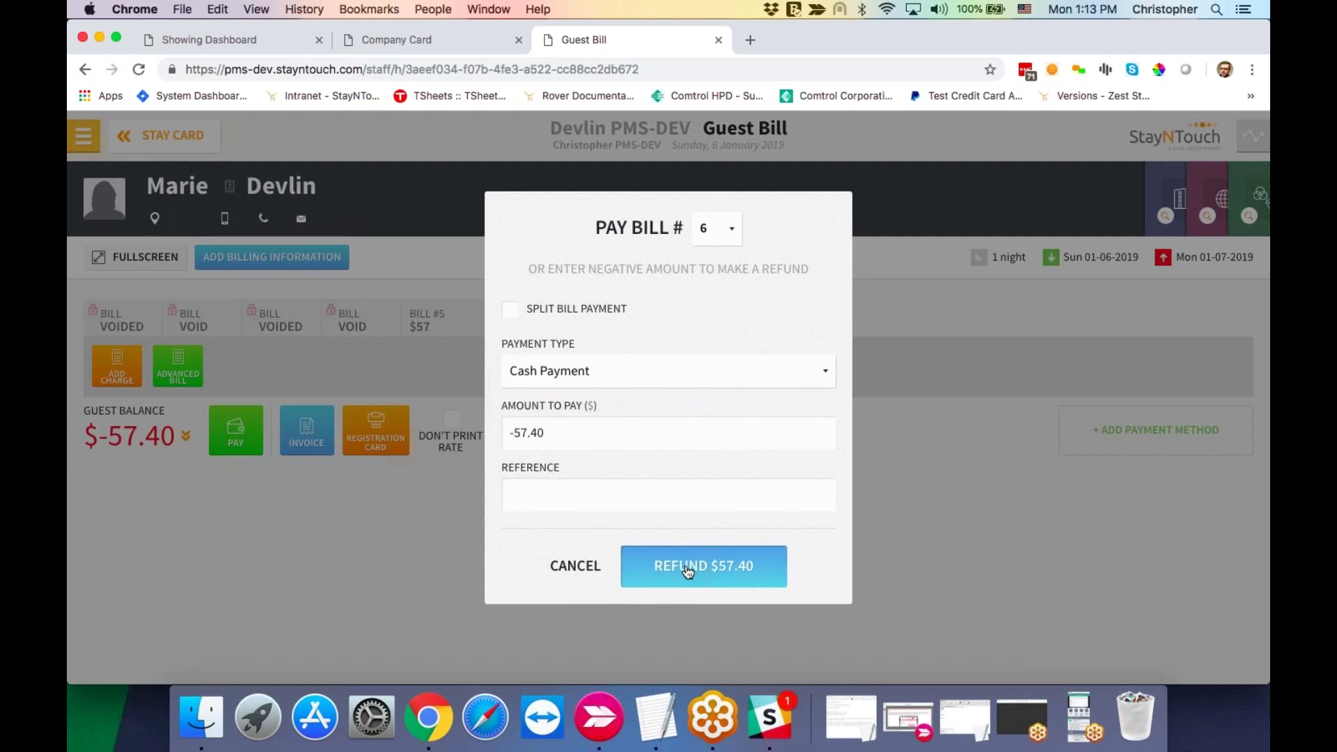
pyautogui.click(690, 564)
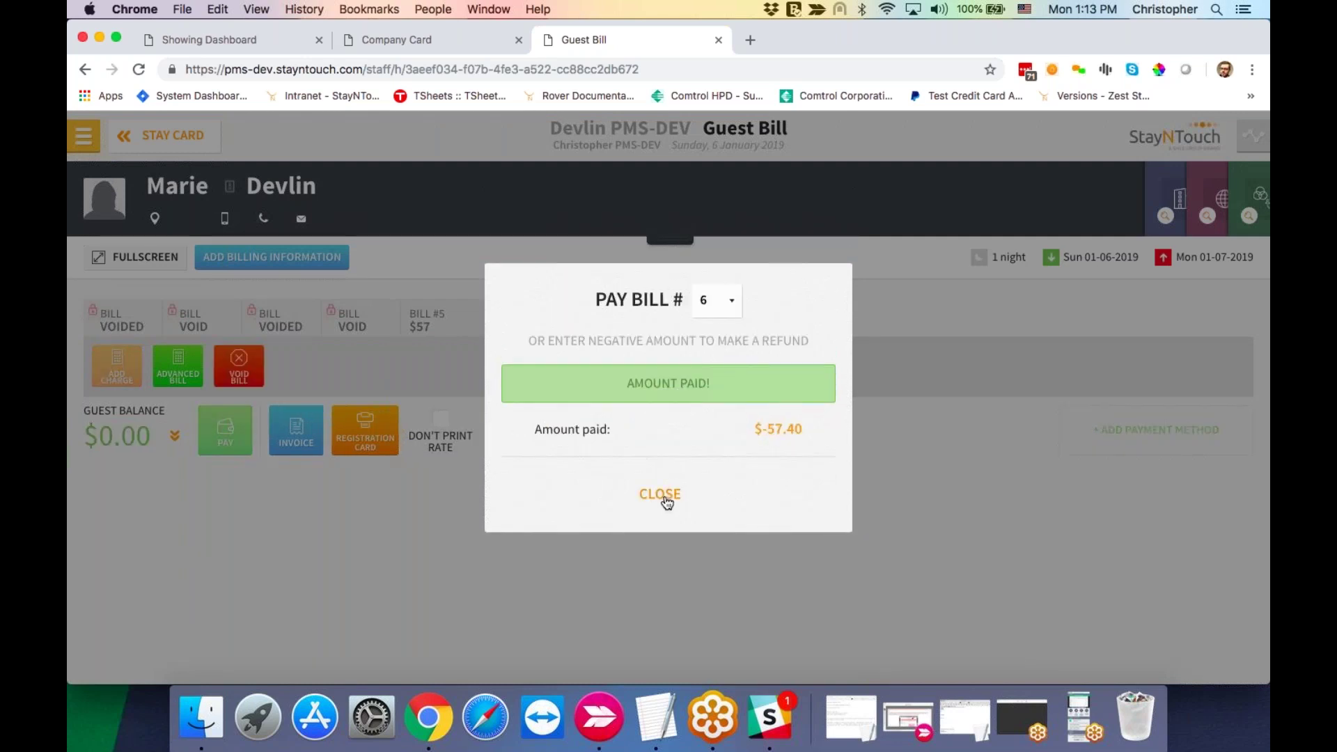
pyautogui.click(665, 497)
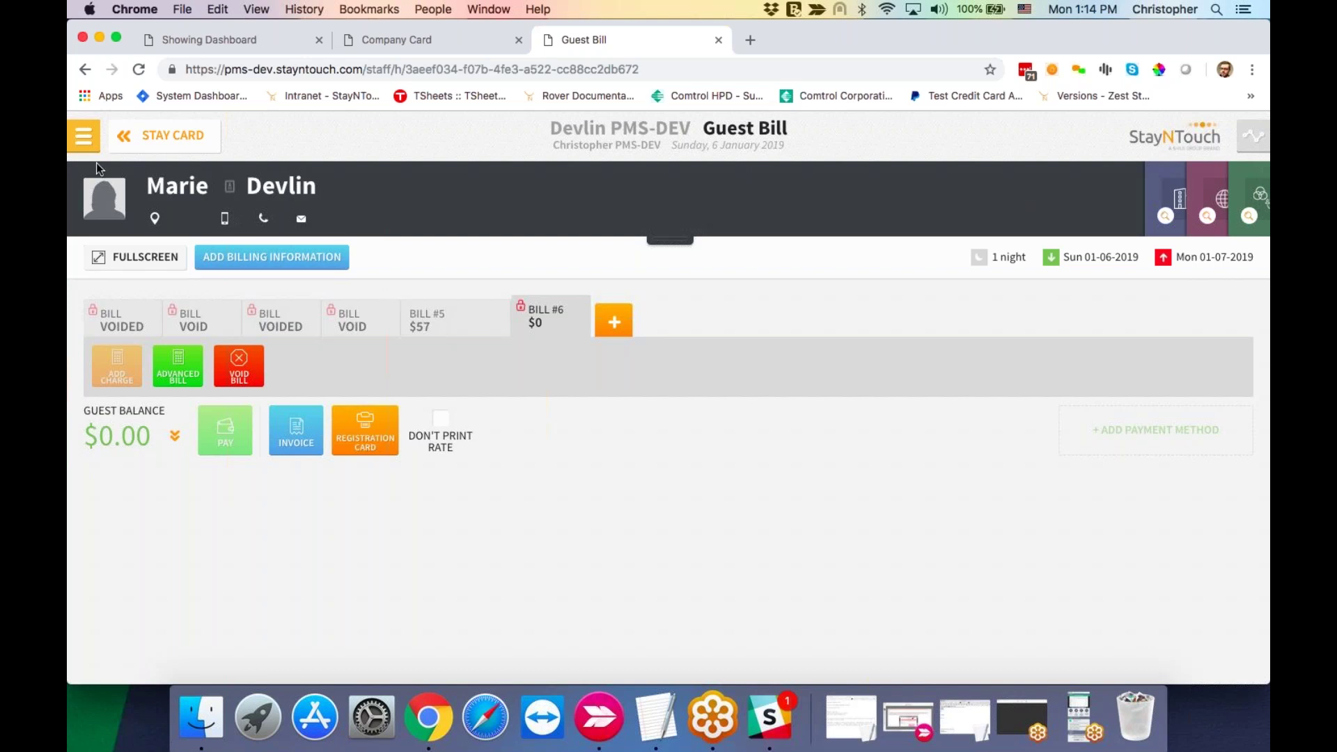
# Step: Switch to The Devlin Hotel dashboard and open its list of new reports
pyautogui.click(85, 137)
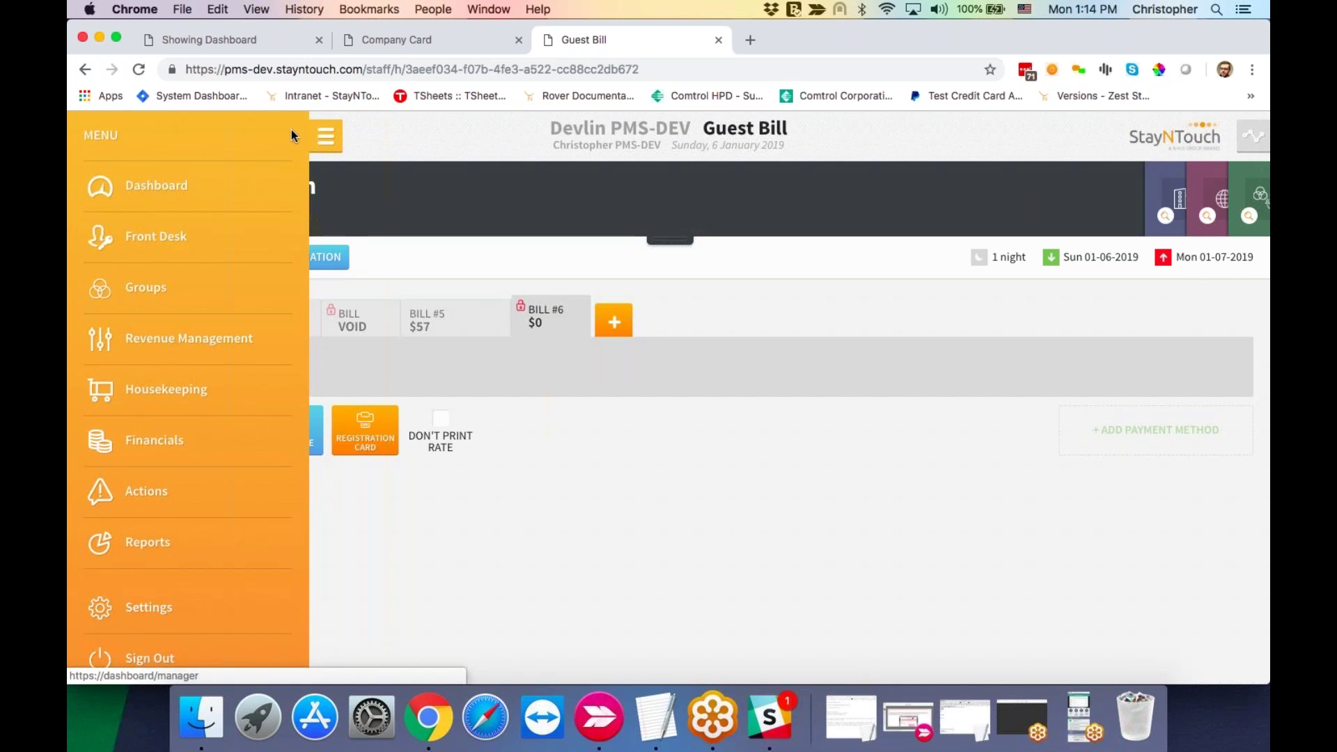
pyautogui.click(222, 42)
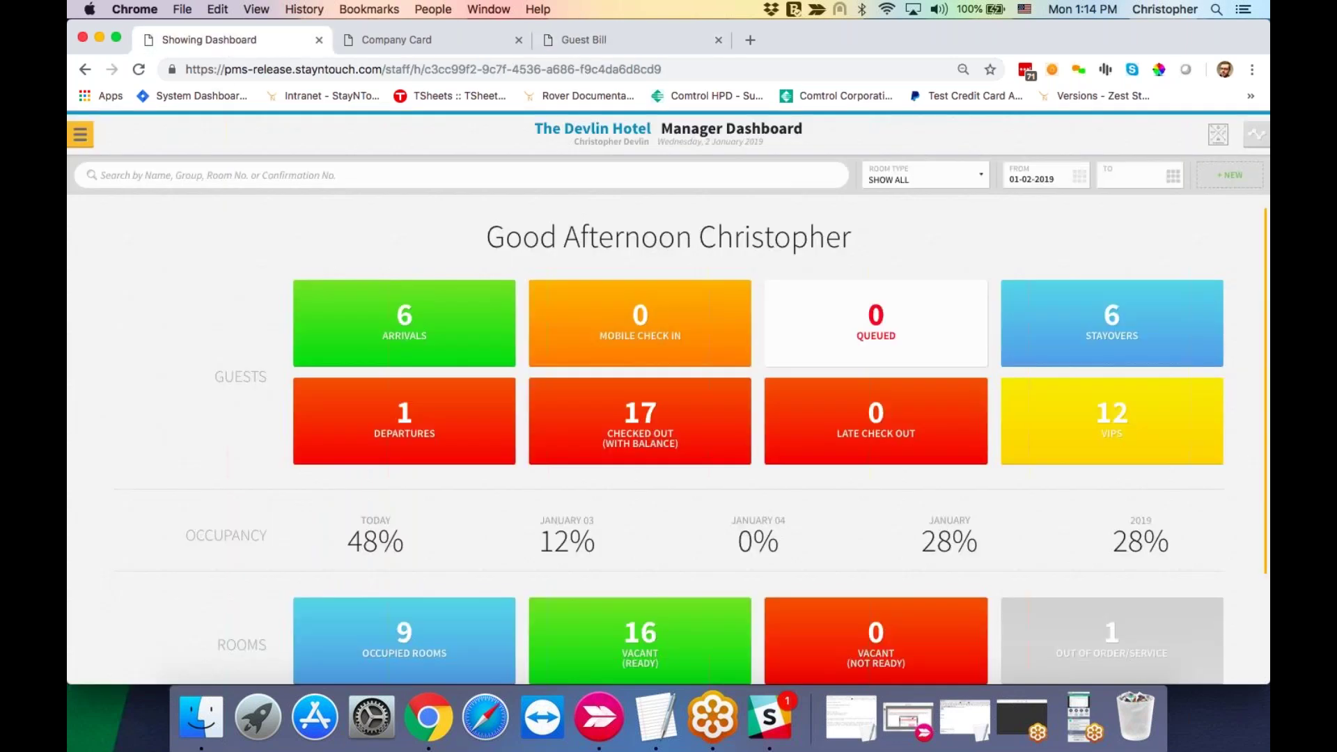
pyautogui.click(80, 134)
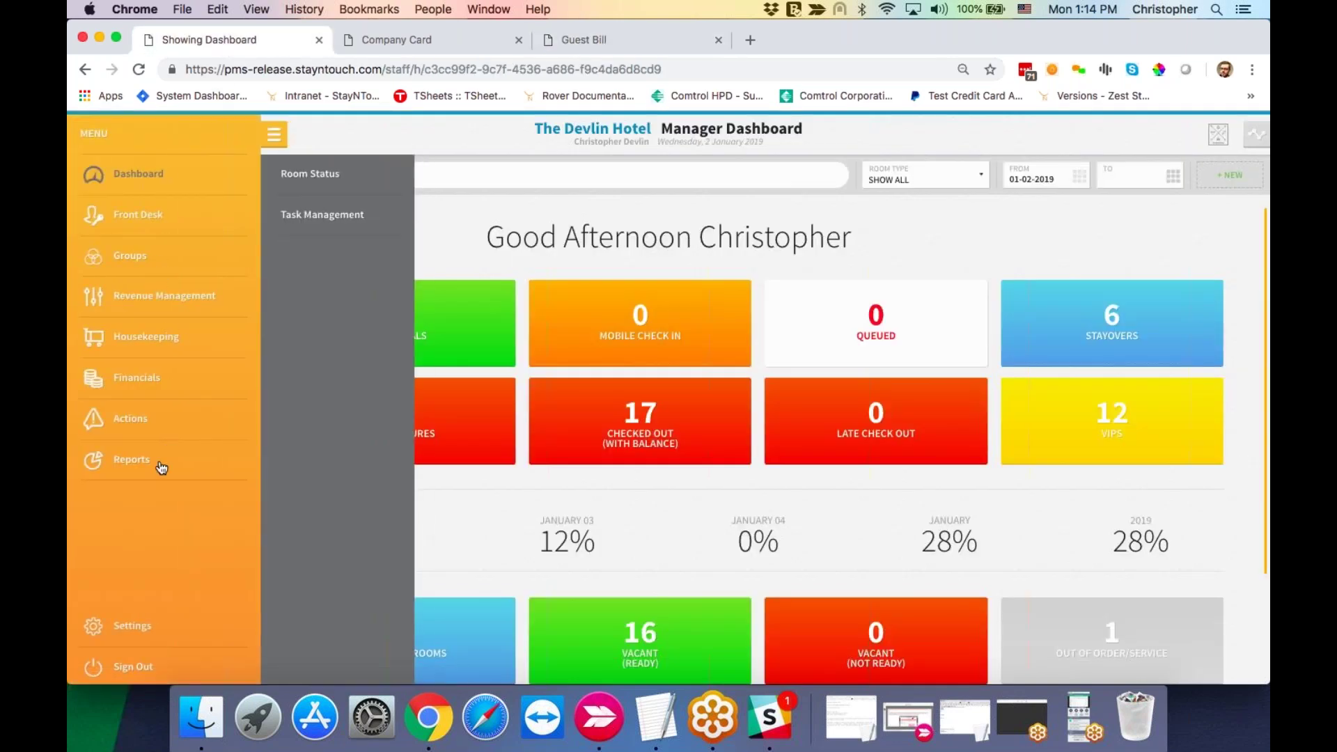
pyautogui.click(160, 465)
pyautogui.click(314, 175)
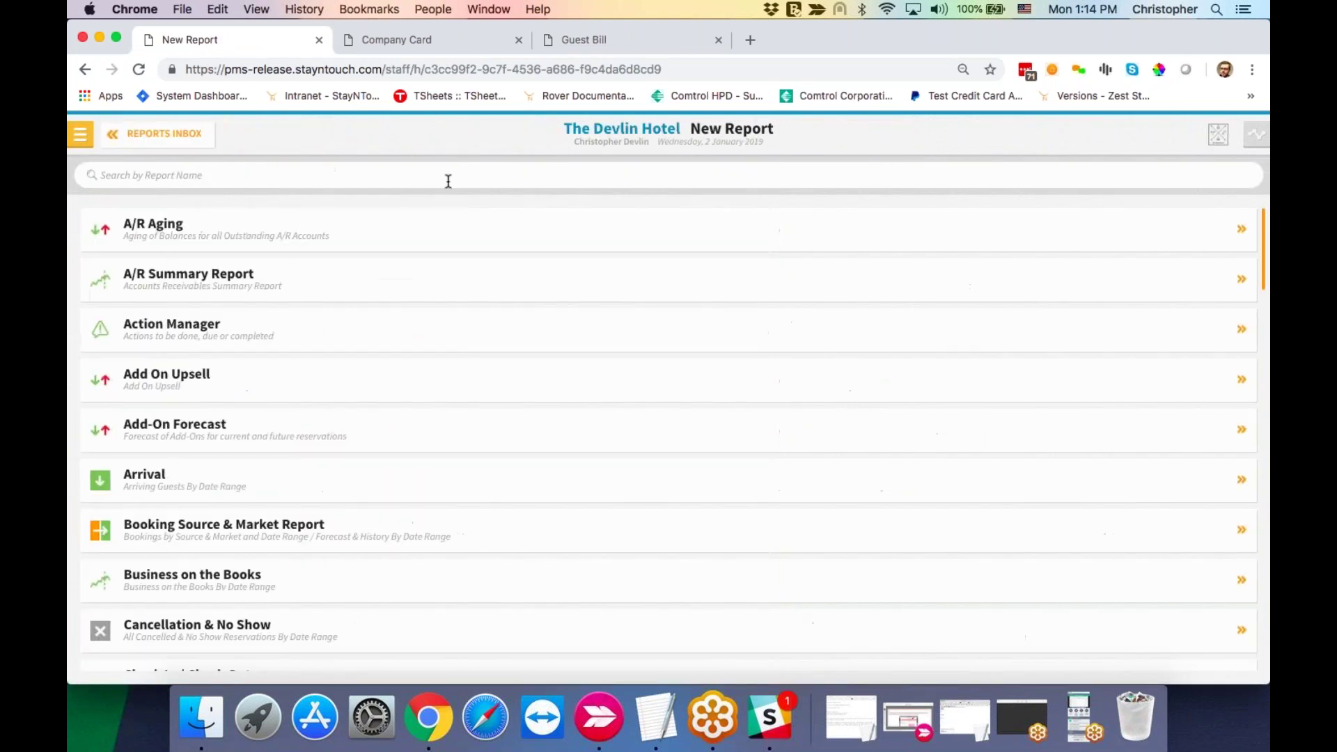
# Step: Search the reports for "tax" and run the Tax Exempt report with its default settings
pyautogui.click(448, 179)
pyautogui.write('tax')
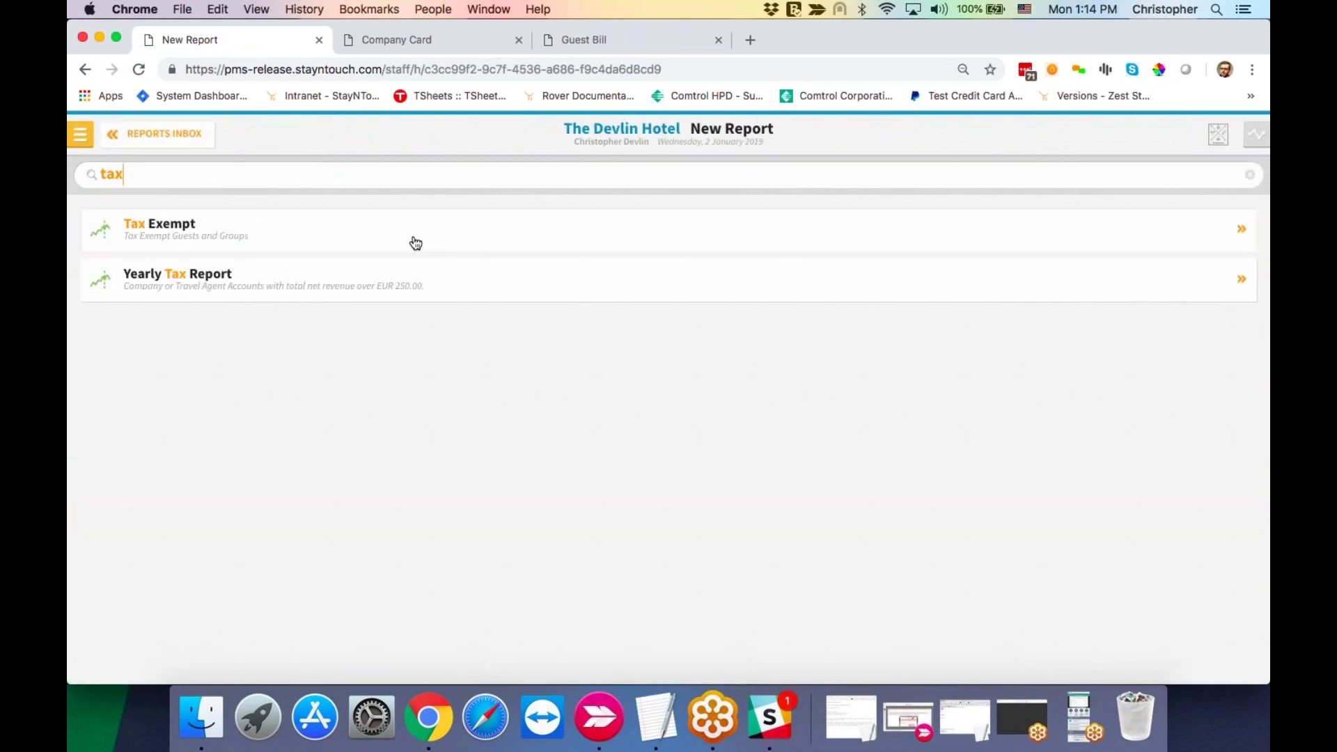
pyautogui.click(414, 243)
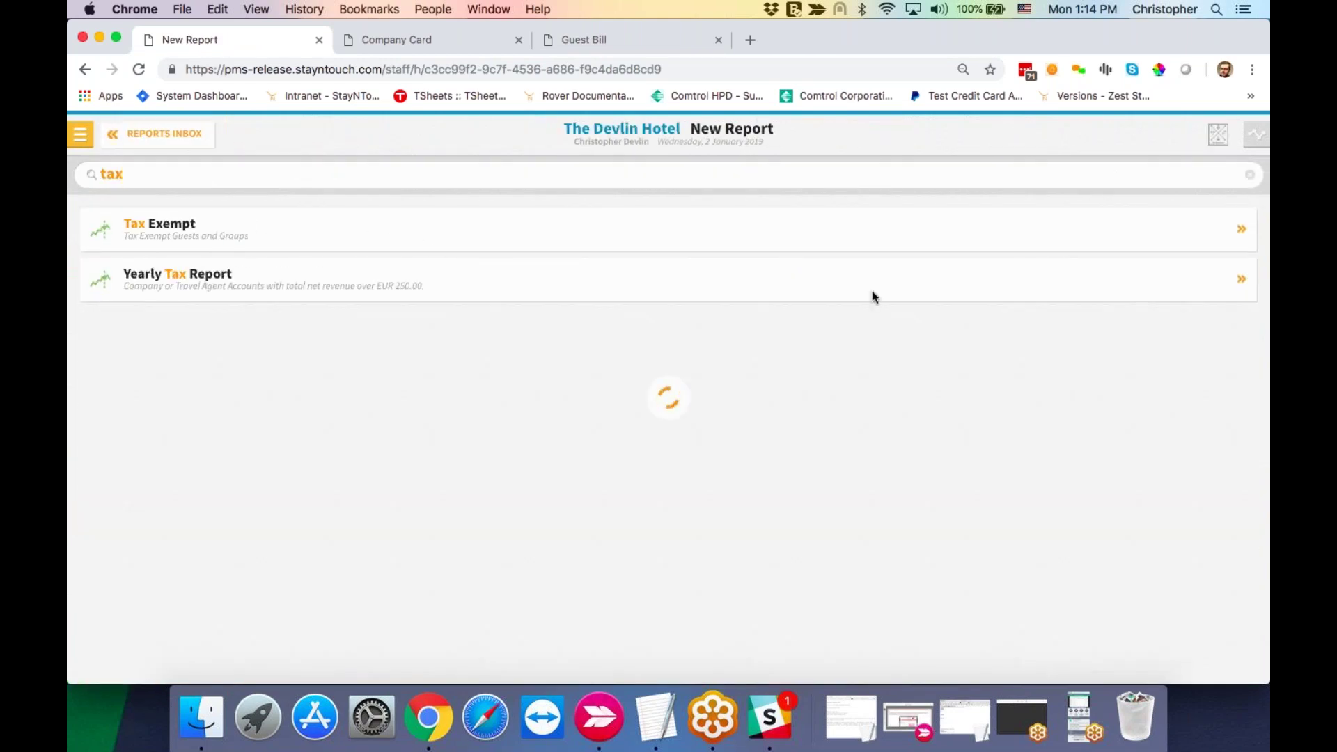
pyautogui.click(1160, 653)
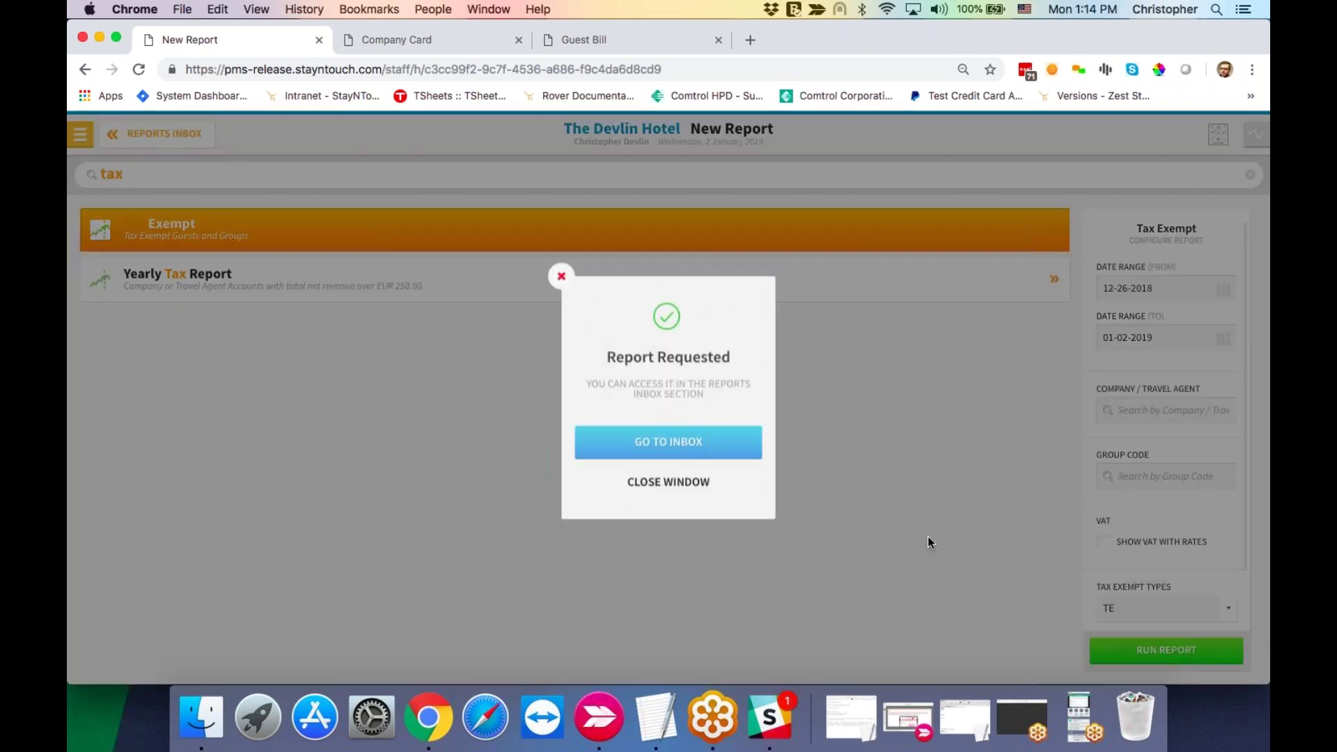
# Step: Refresh the Reports Inbox and open the newly requested Tax Exempt report
pyautogui.click(687, 444)
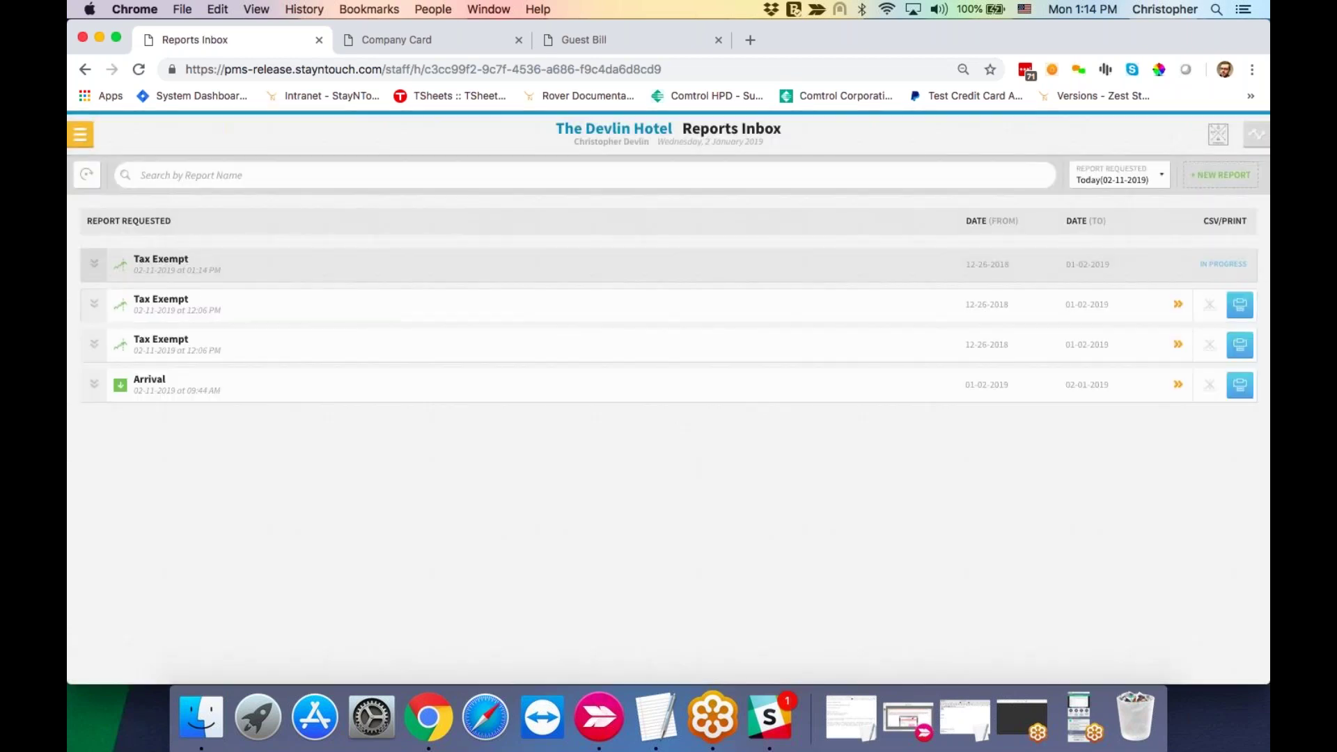
pyautogui.click(87, 175)
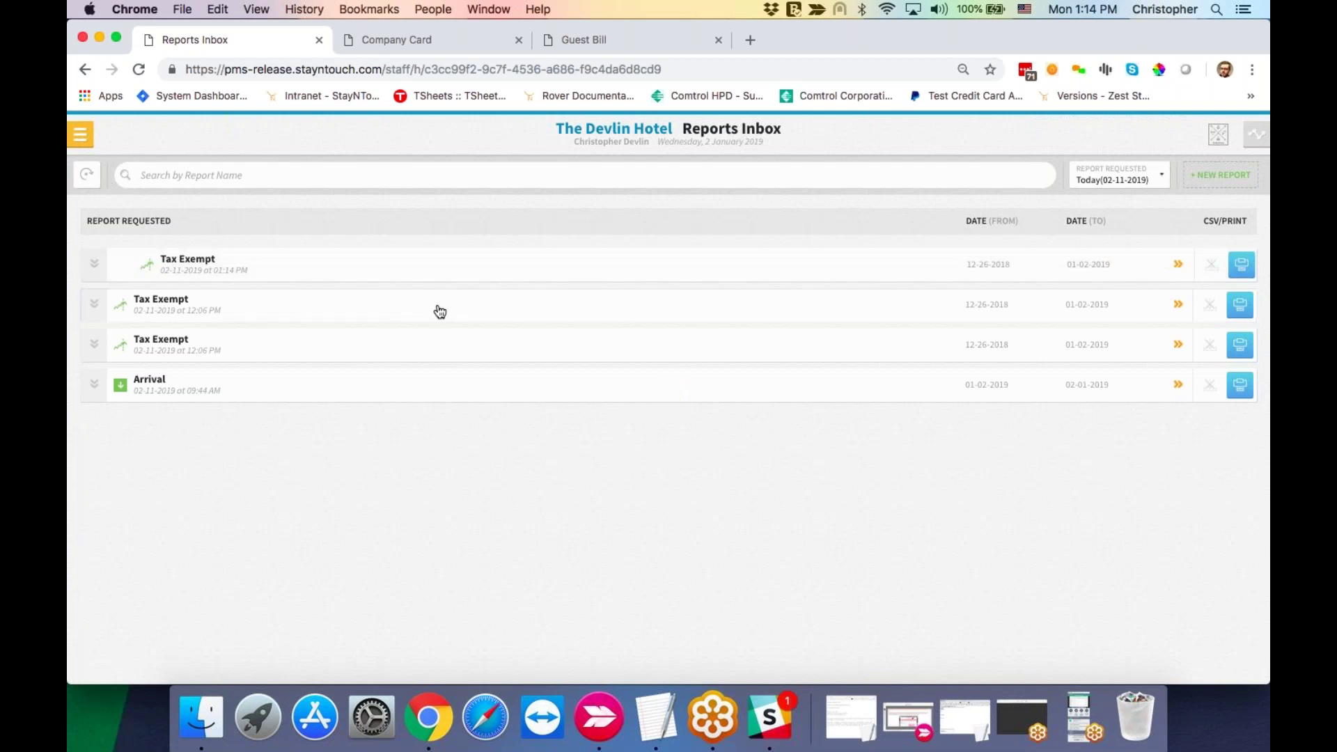
pyautogui.click(401, 275)
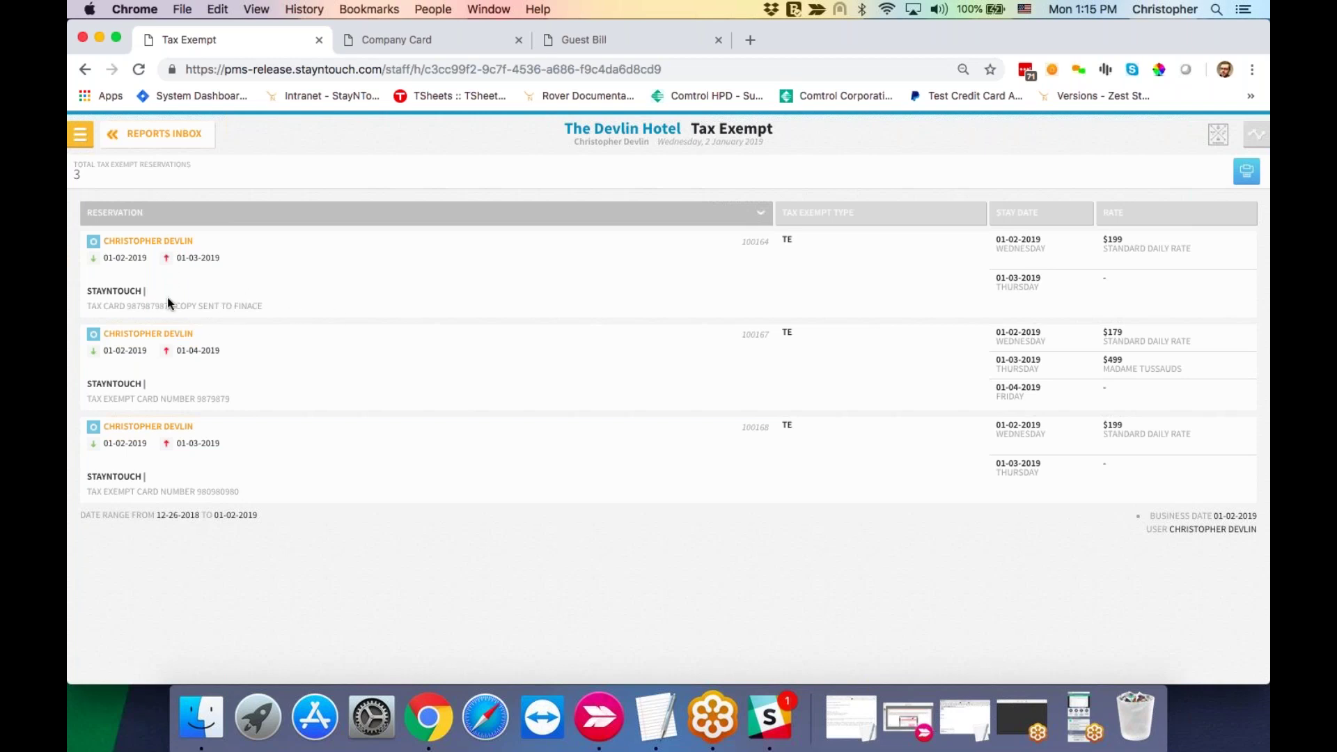
# Step: Turn off Tax Exempt in the Additional Details of the report's second reservation and return to the Reports Inbox
pyautogui.click(156, 339)
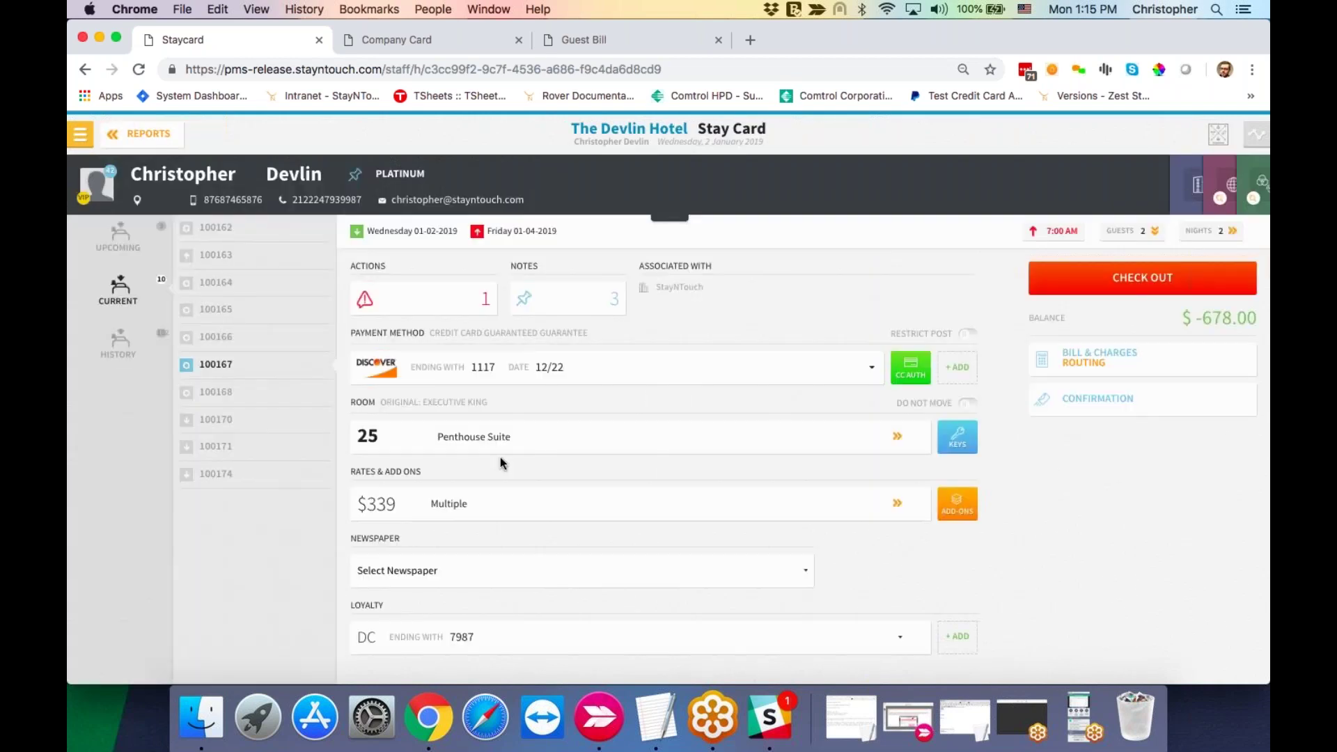
pyautogui.scroll(-3, 500, 463)
pyautogui.click(495, 562)
pyautogui.scroll(-4, 495, 563)
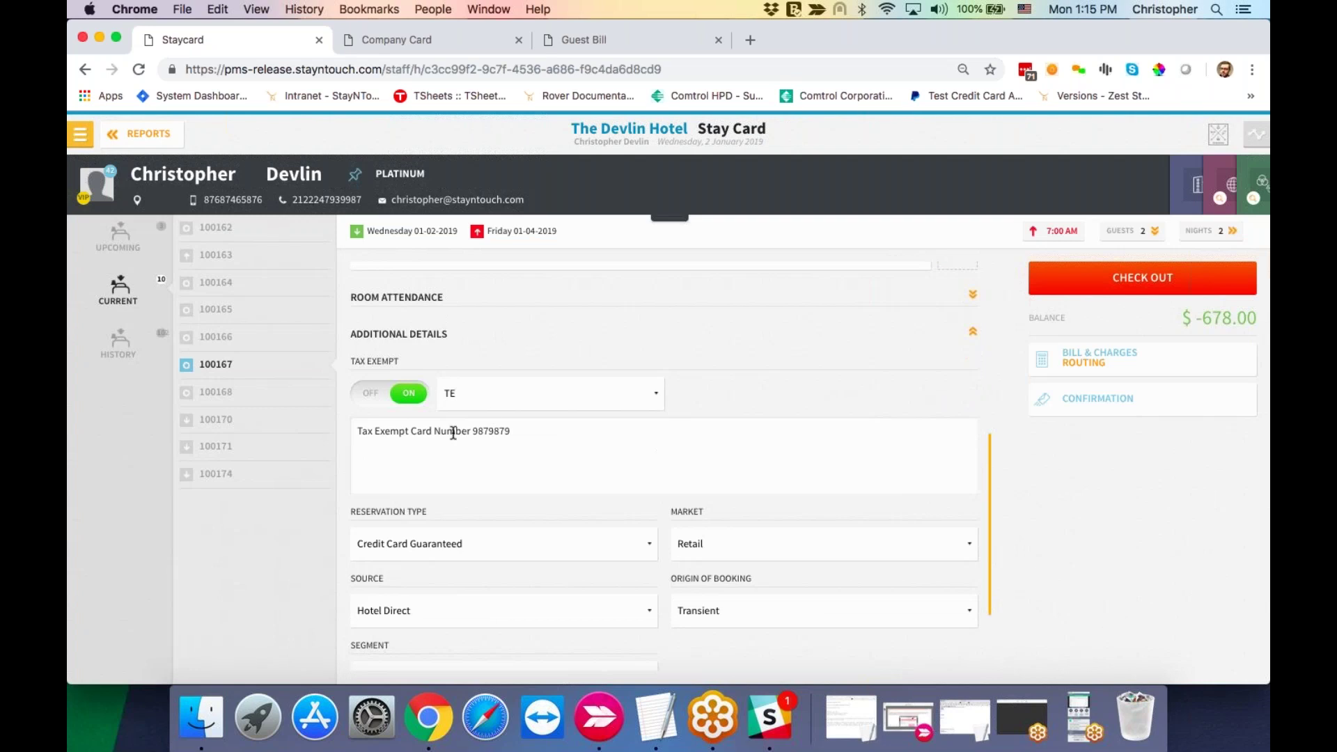
pyautogui.click(371, 394)
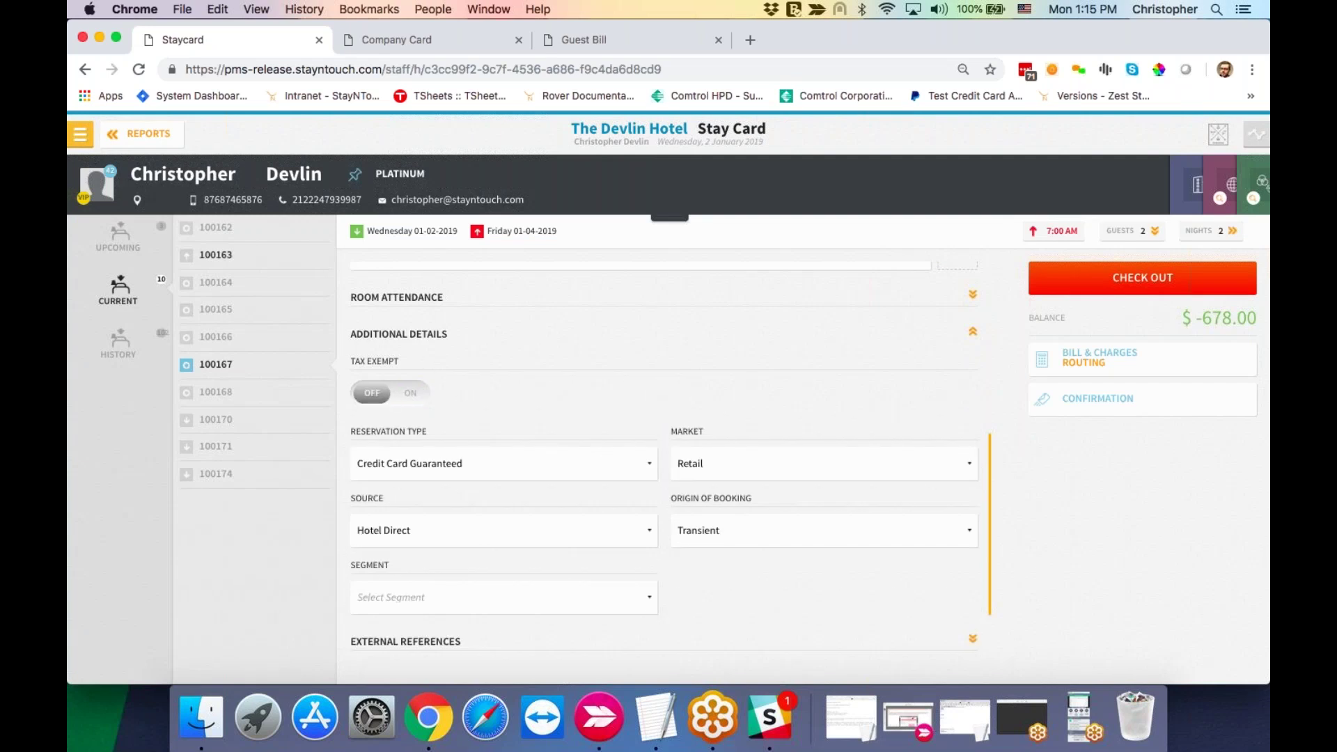
pyautogui.click(147, 141)
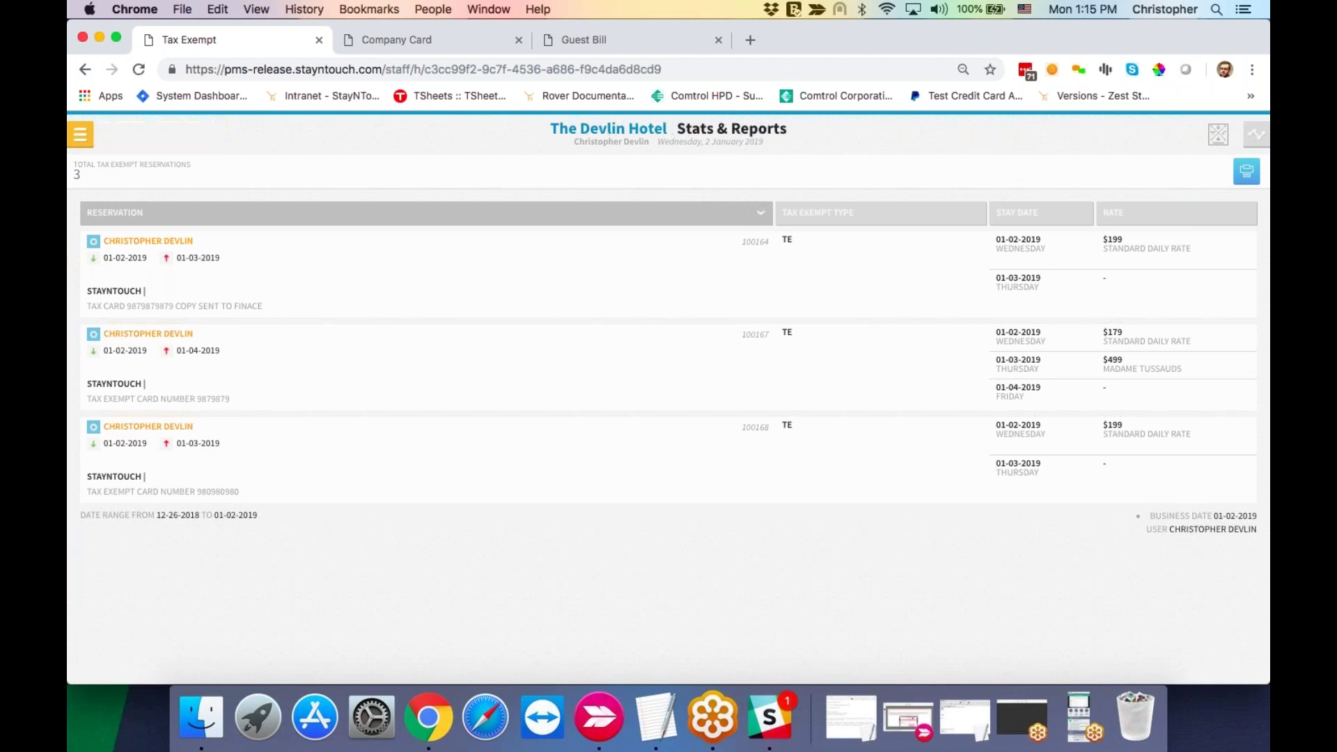
pyautogui.click(156, 134)
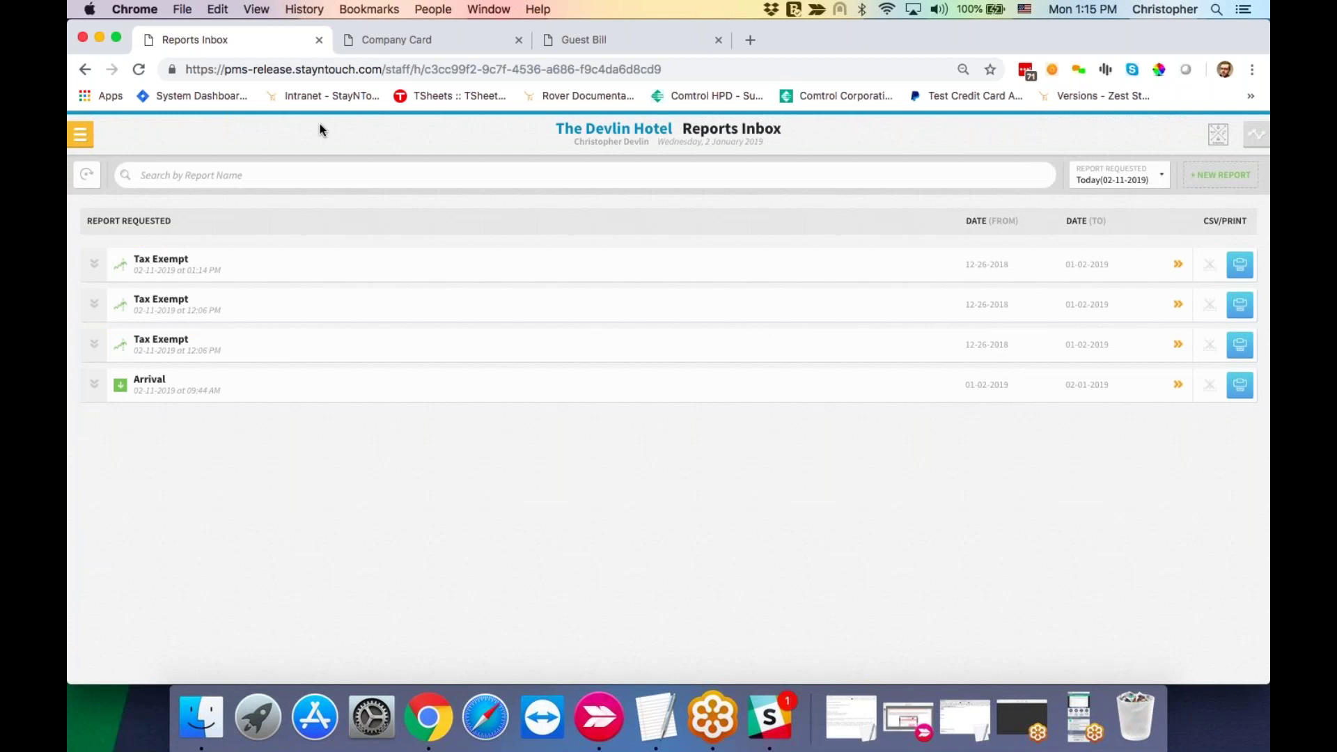
# Step: Open the Grand Hotel Bethesda dashboard and examine its Stayovers list for a usable reservation
pyautogui.click(462, 40)
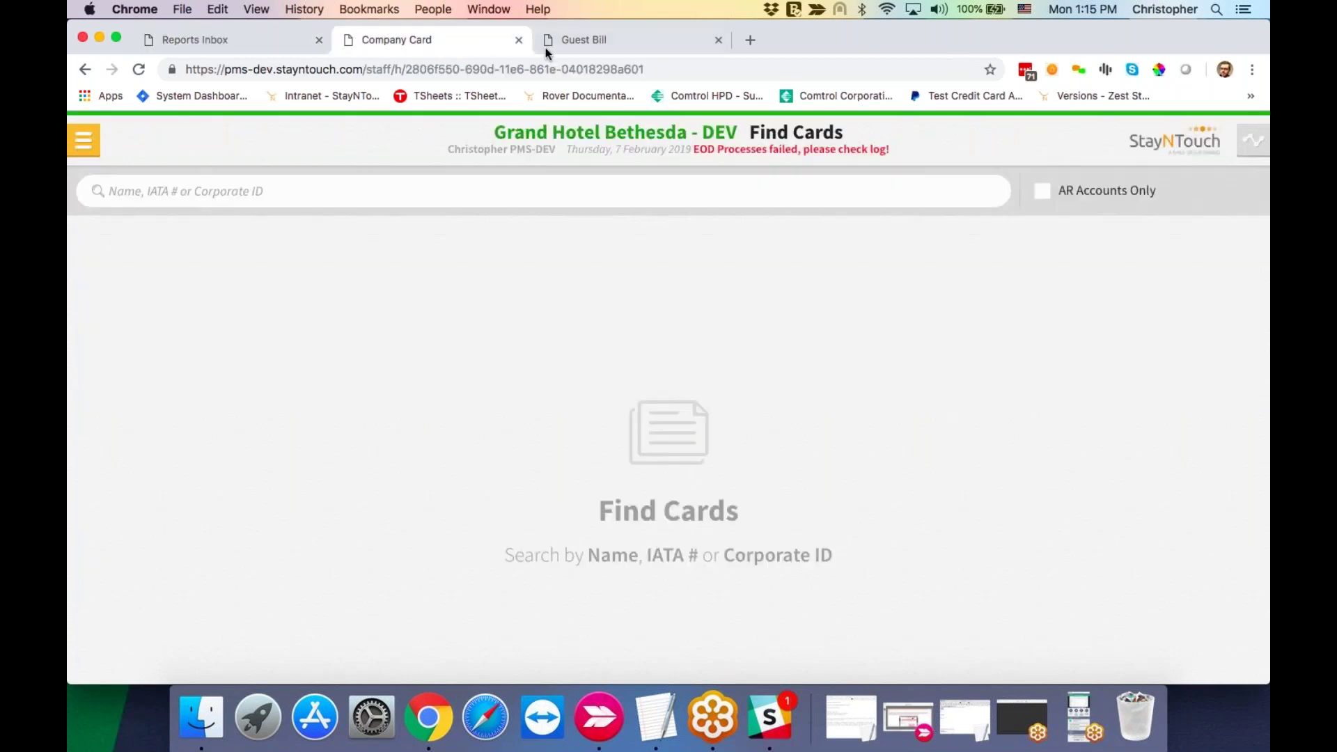
pyautogui.click(589, 40)
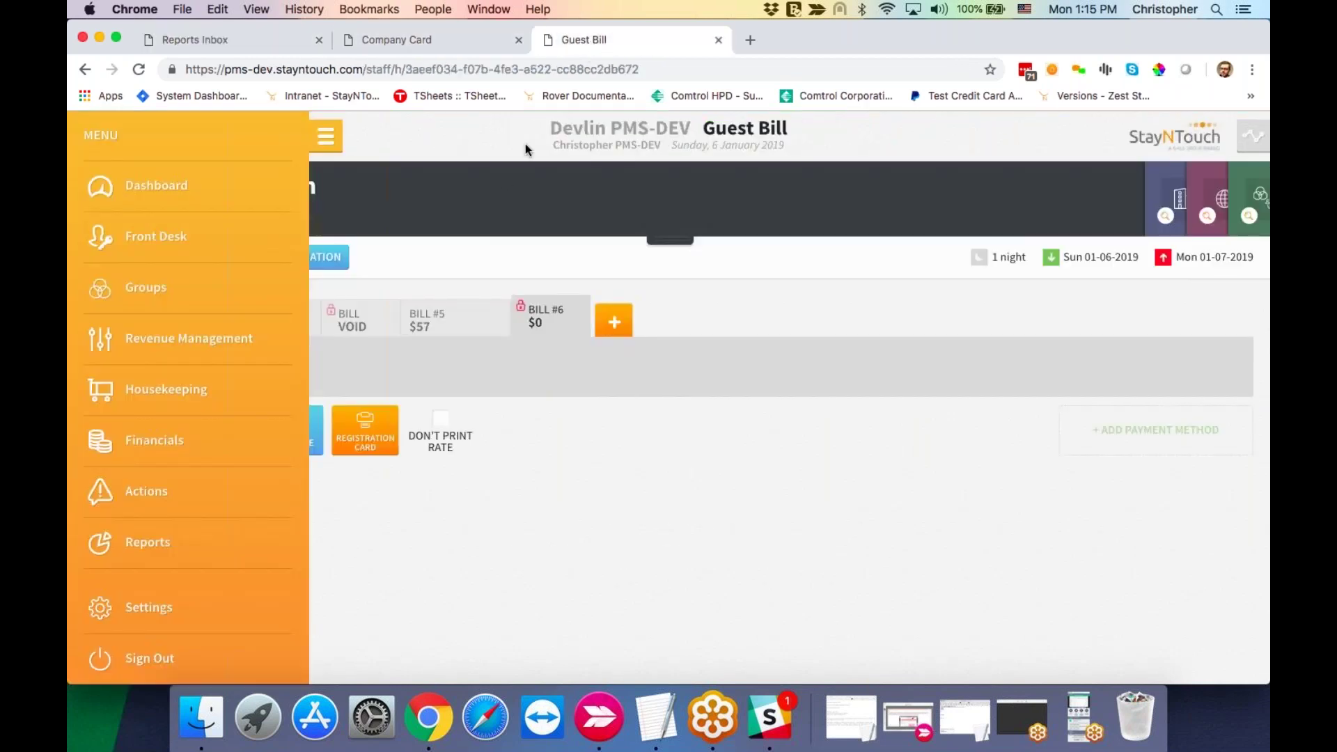
pyautogui.click(446, 40)
pyautogui.click(84, 141)
pyautogui.click(151, 199)
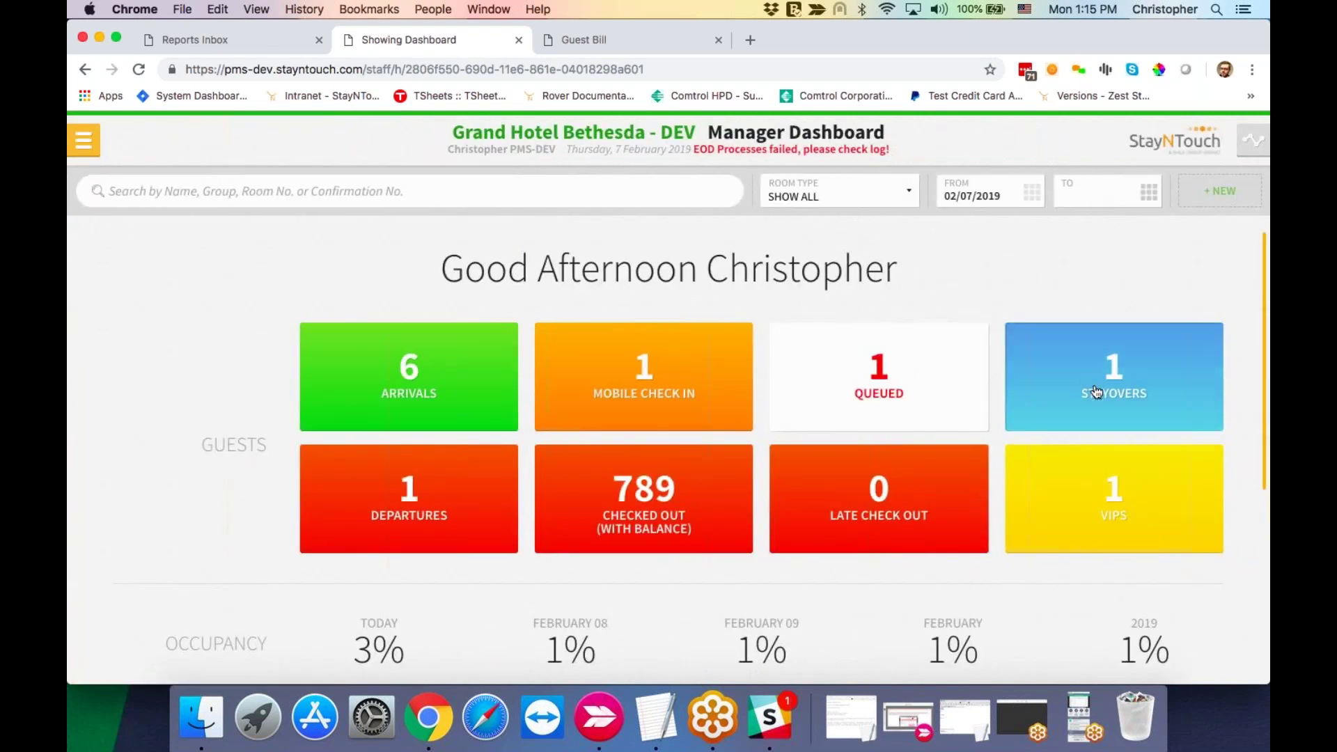
pyautogui.click(1096, 392)
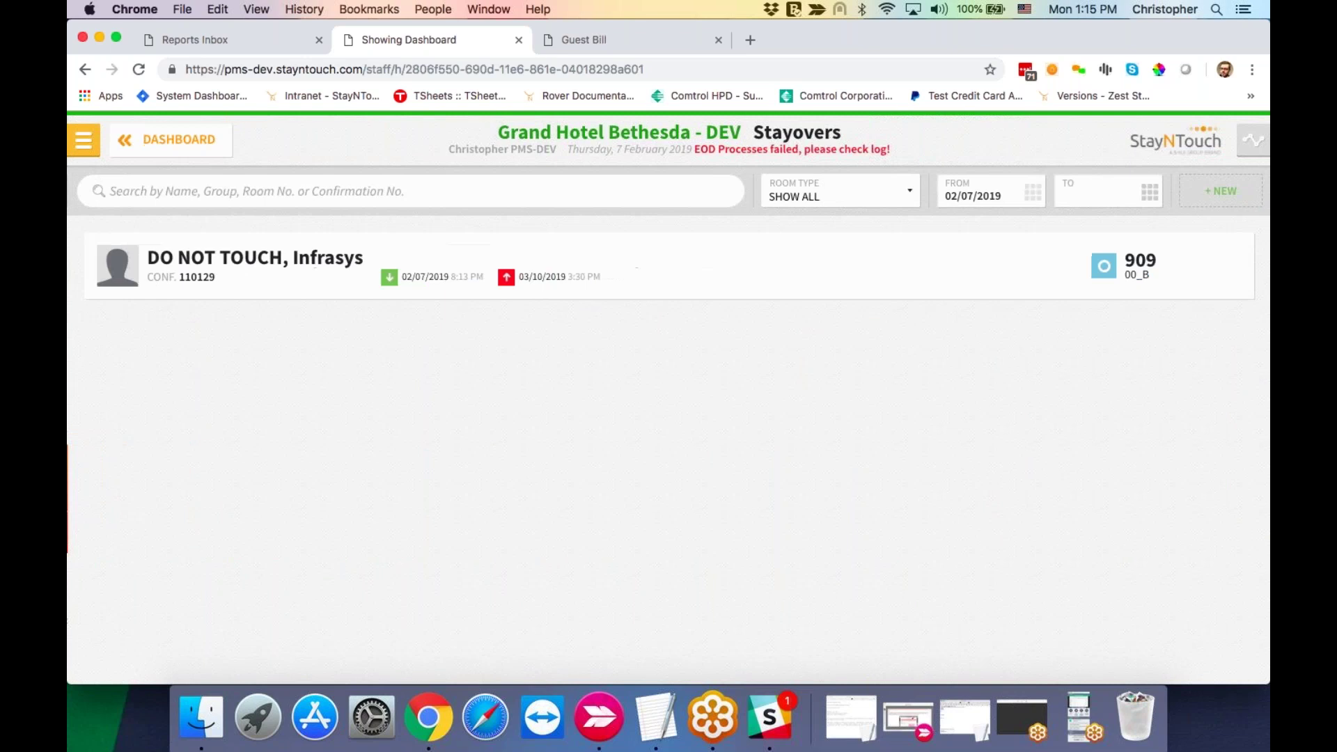
pyautogui.click(209, 141)
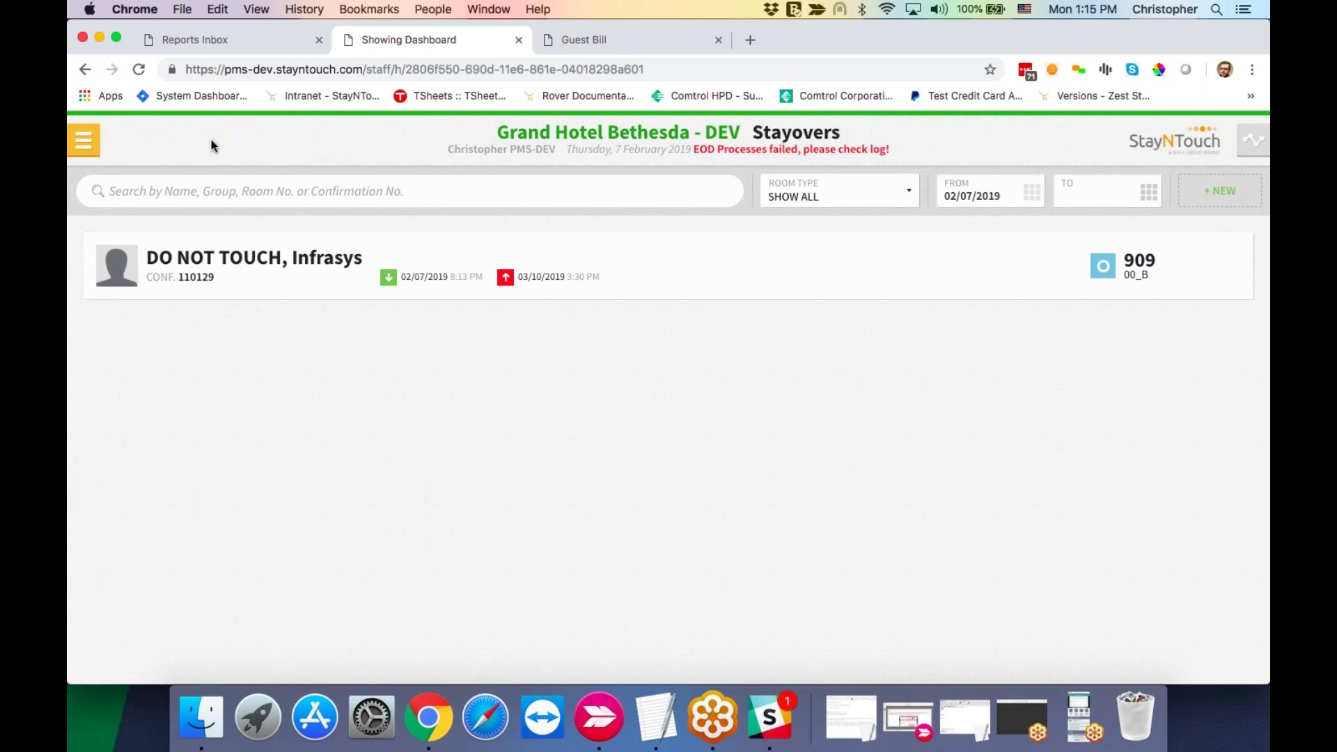
# Step: Switch back to The Devlin Hotel and open the guest bill of the first reservation under Stayovers
pyautogui.click(244, 43)
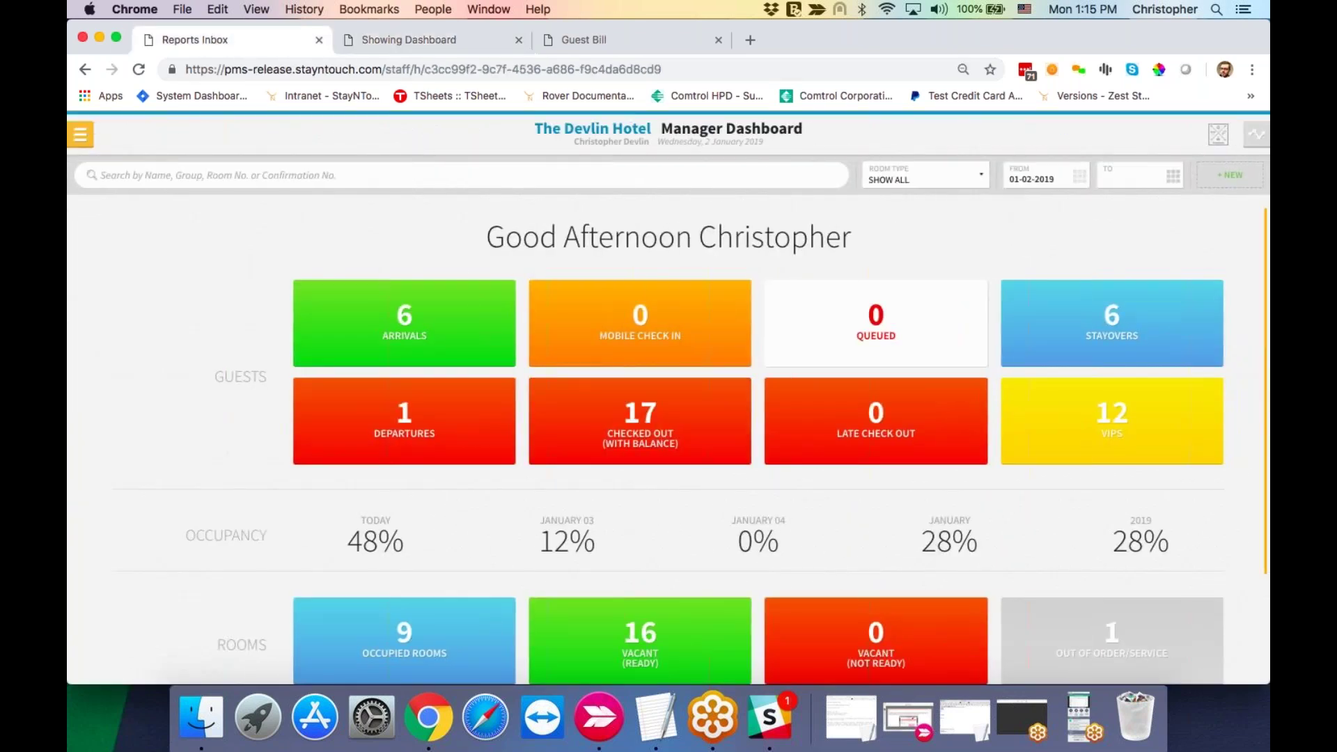
pyautogui.click(1066, 352)
pyautogui.click(634, 239)
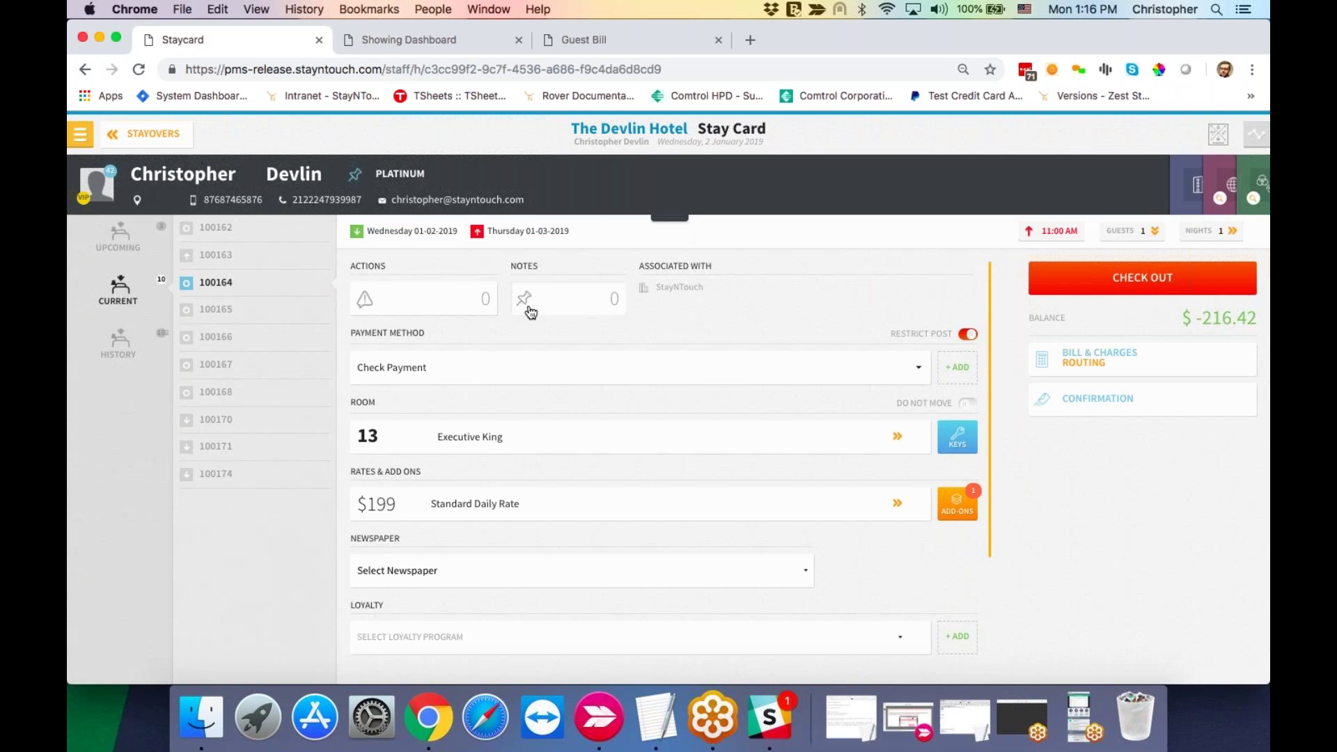
pyautogui.click(1148, 369)
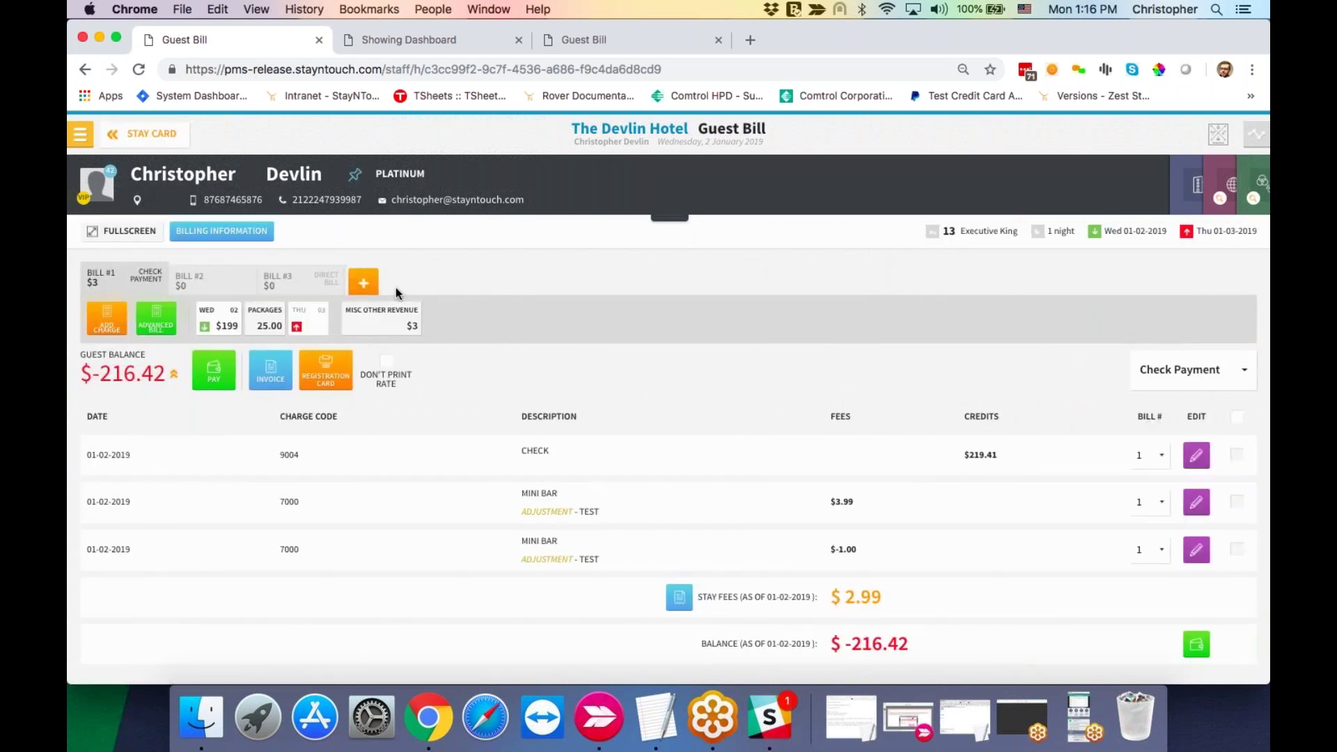
# Step: Add new empty bills to the guest bill until it reaches Bill #12
pyautogui.click(363, 283)
pyautogui.click(427, 284)
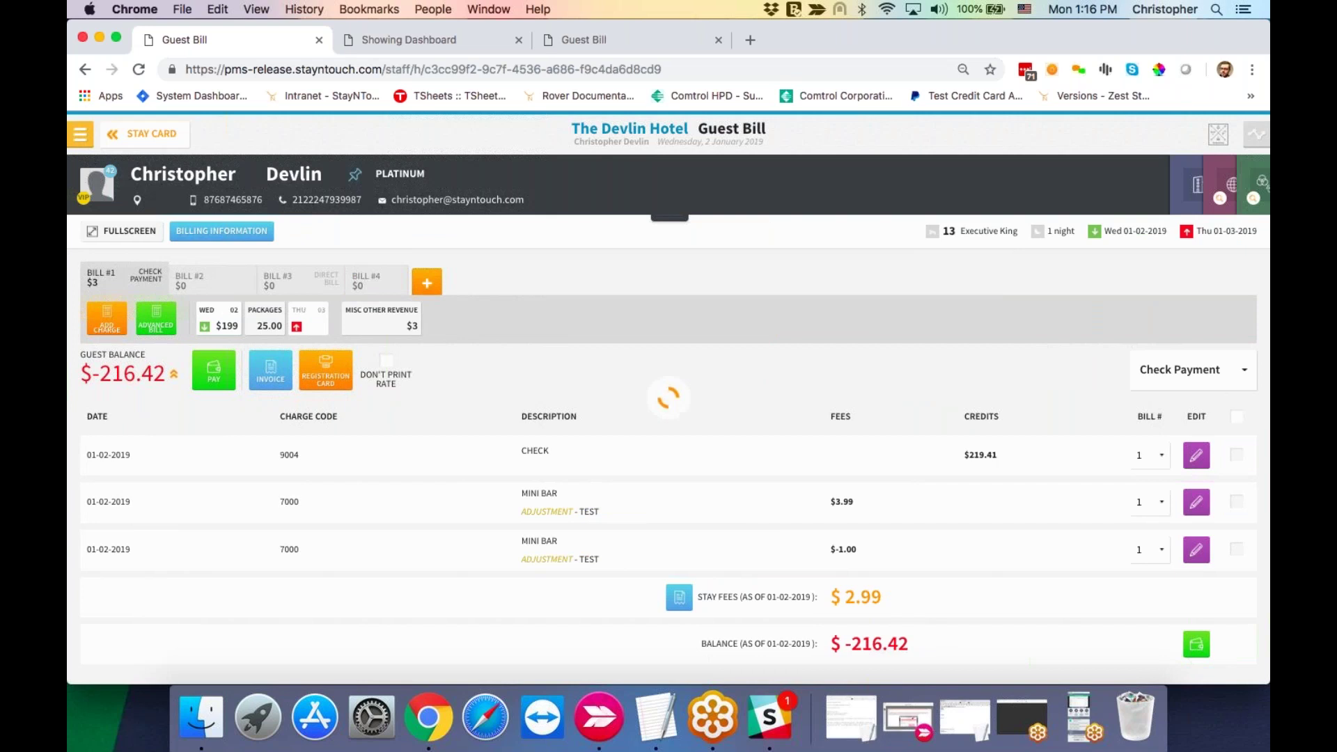
pyautogui.click(487, 284)
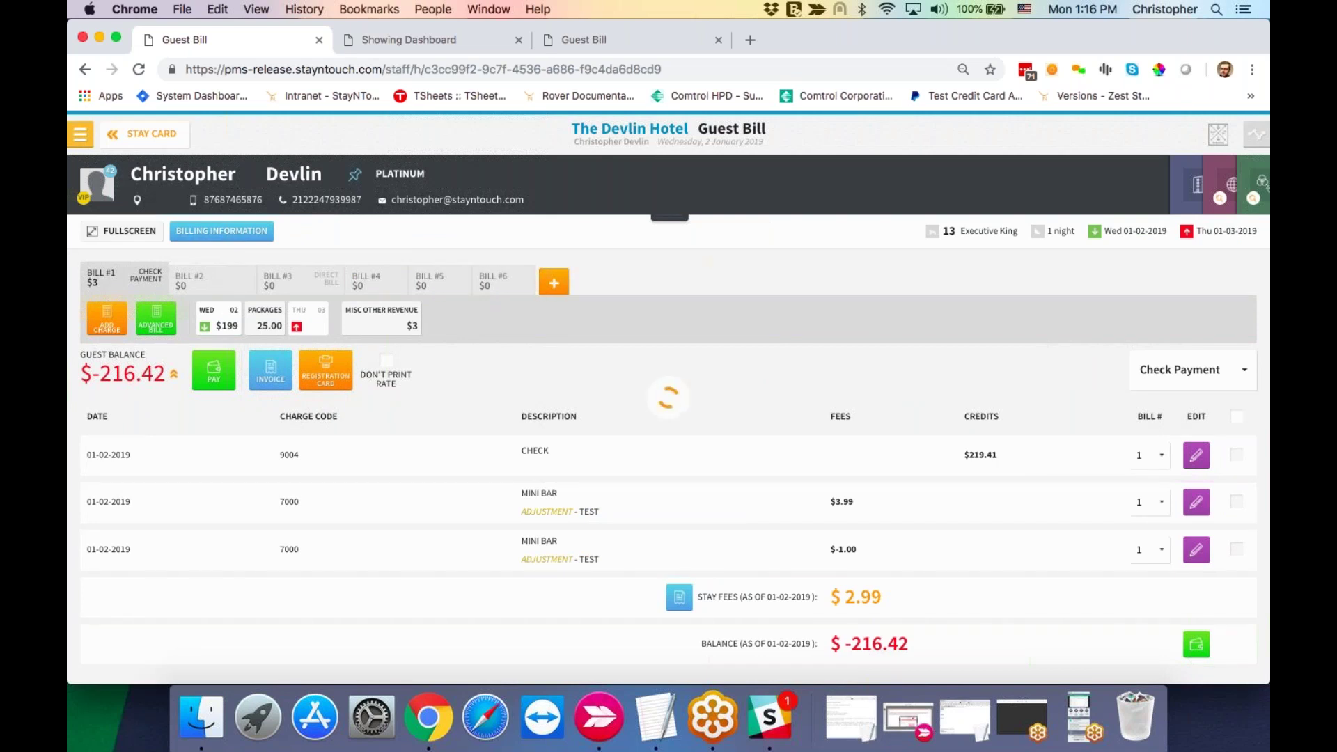
pyautogui.click(631, 293)
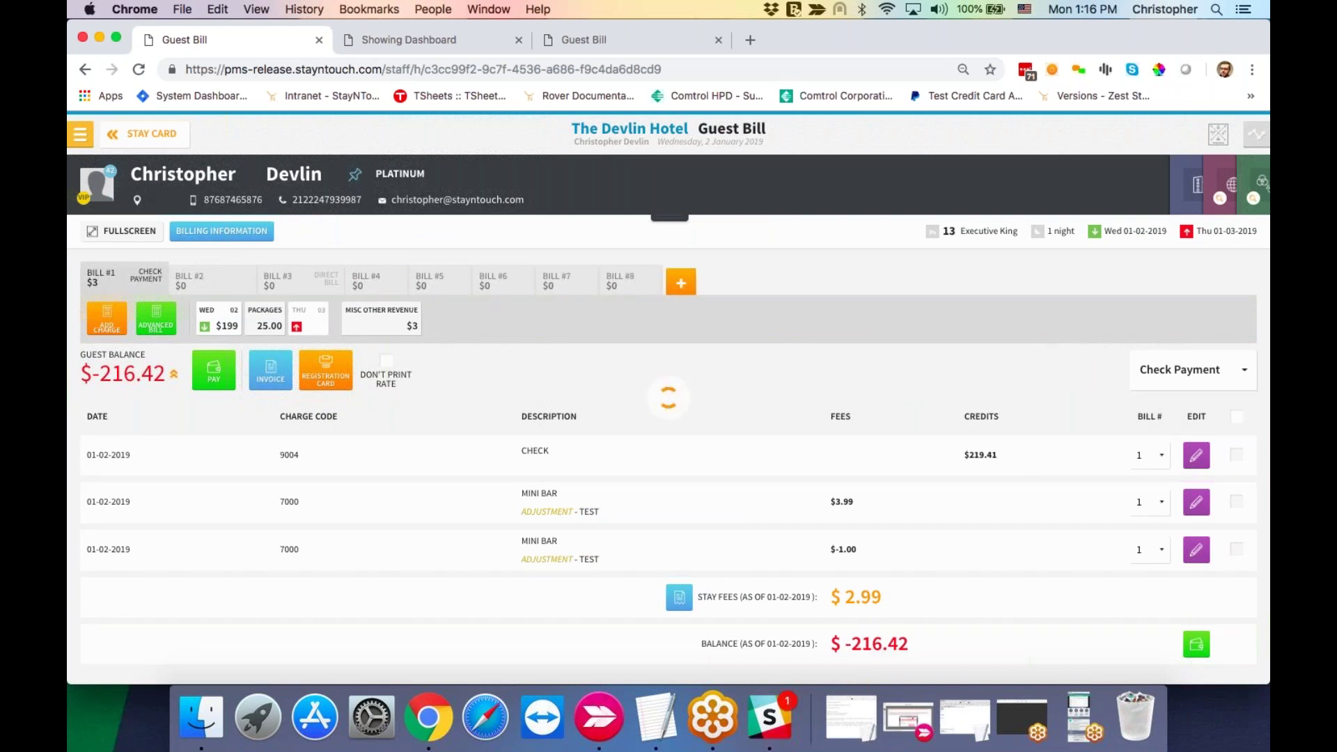
pyautogui.click(741, 286)
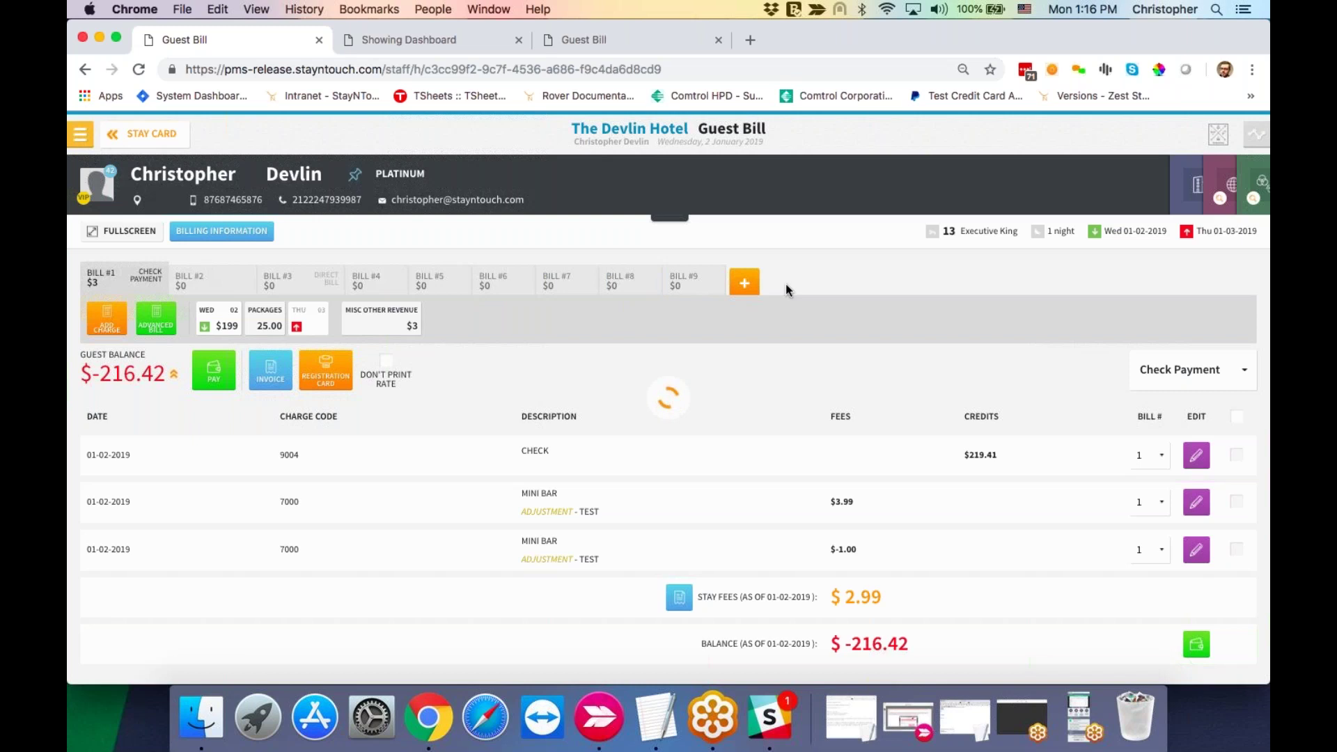
pyautogui.click(808, 284)
pyautogui.click(871, 286)
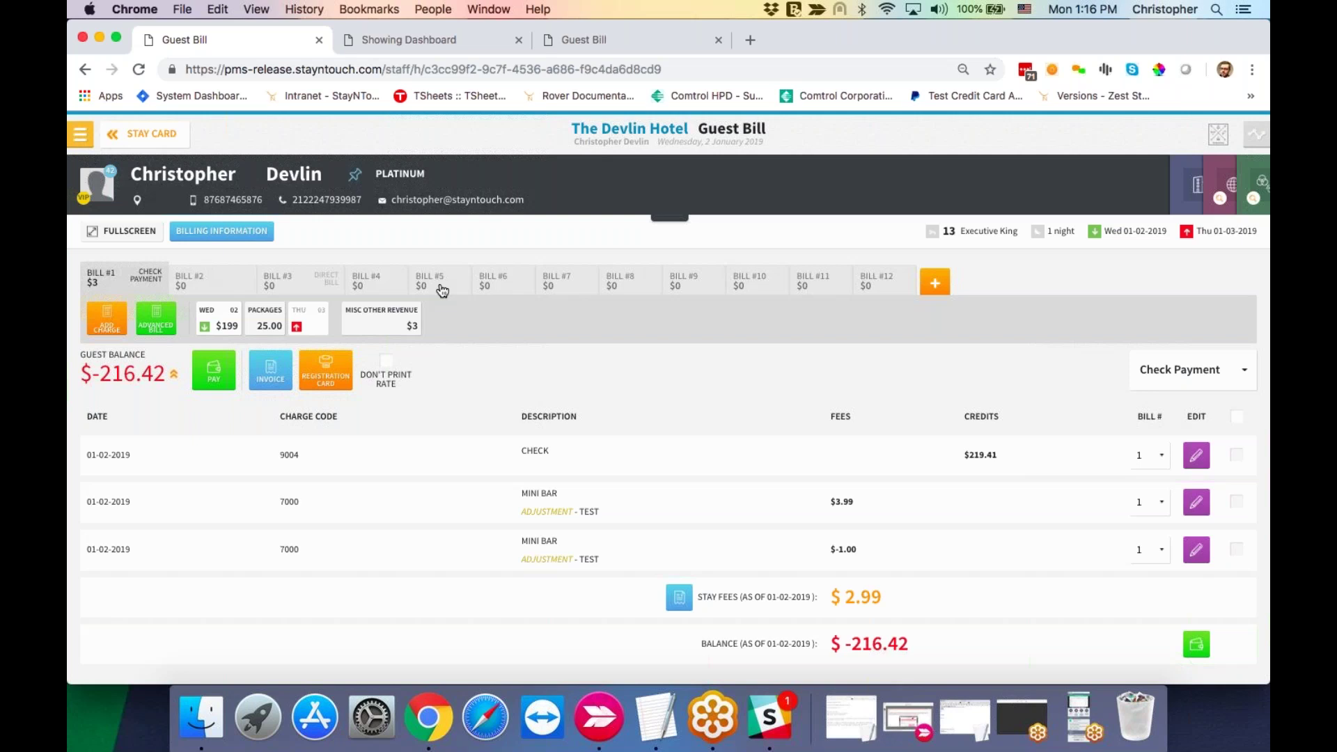
# Step: Switch to Grand Hotel Bethesda, search Company & TA Cards for "stayntouch" and open the StayNTouch Rate company card
pyautogui.click(437, 36)
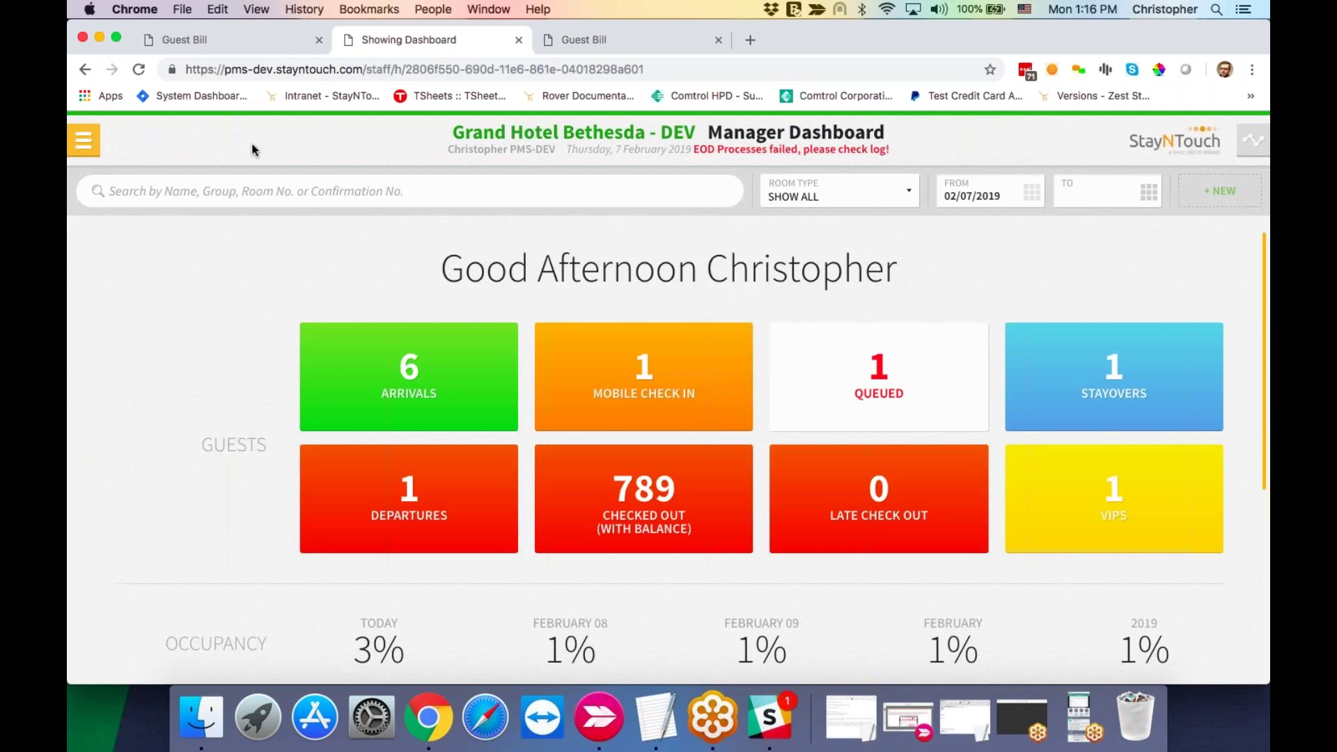
pyautogui.click(87, 147)
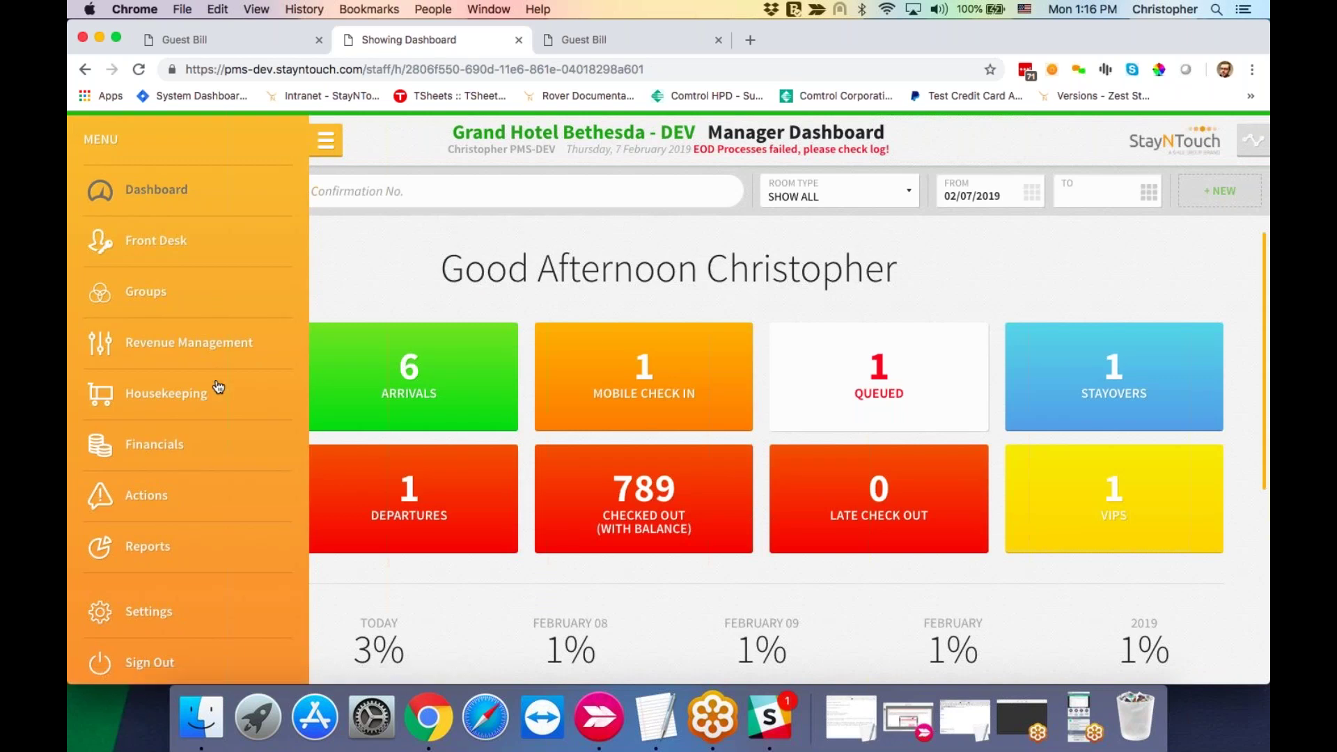
pyautogui.click(215, 343)
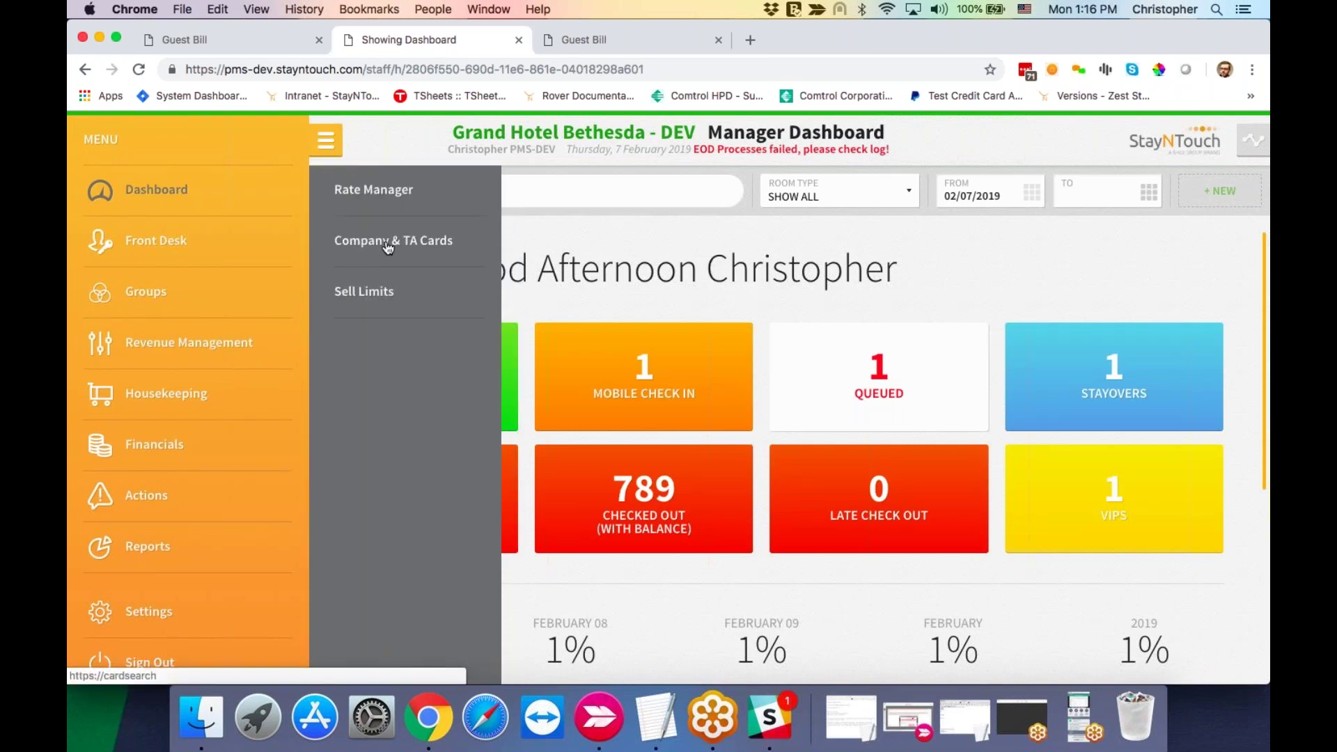
pyautogui.click(388, 246)
pyautogui.click(352, 194)
pyautogui.write('stayntouch')
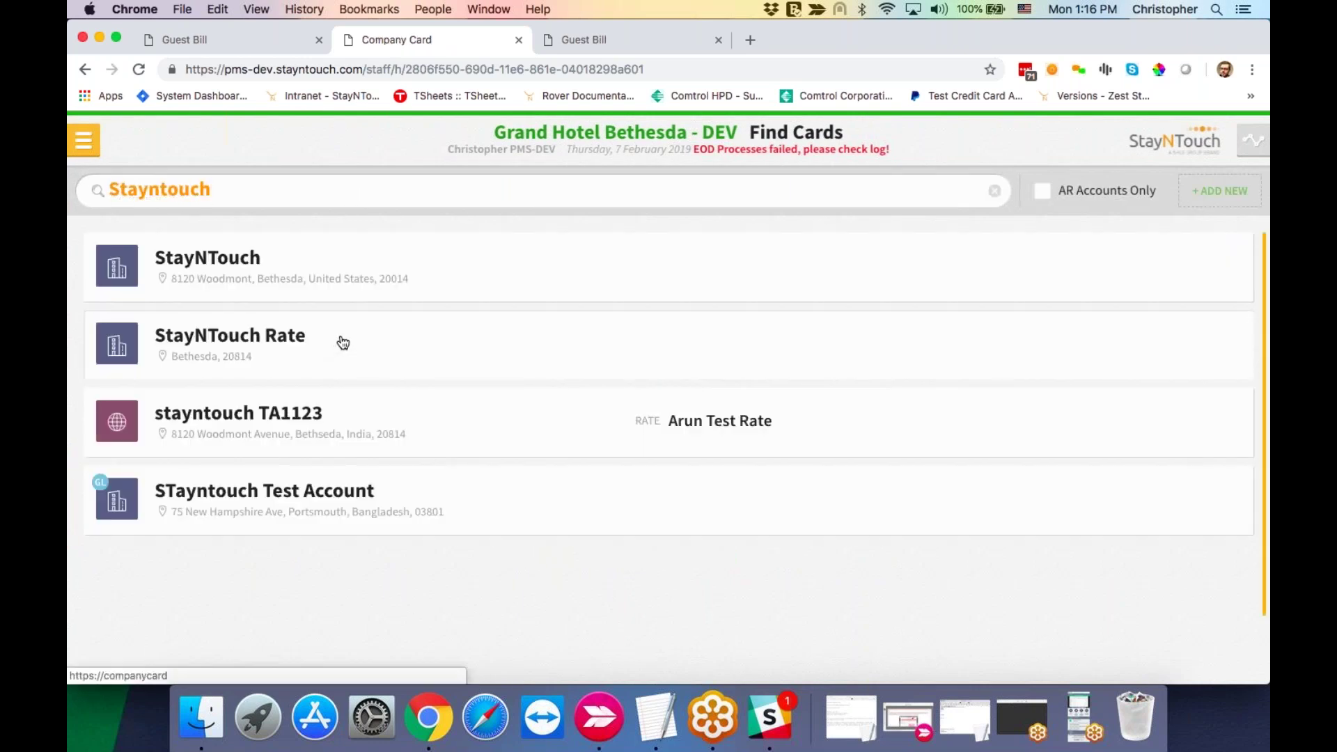
pyautogui.click(448, 367)
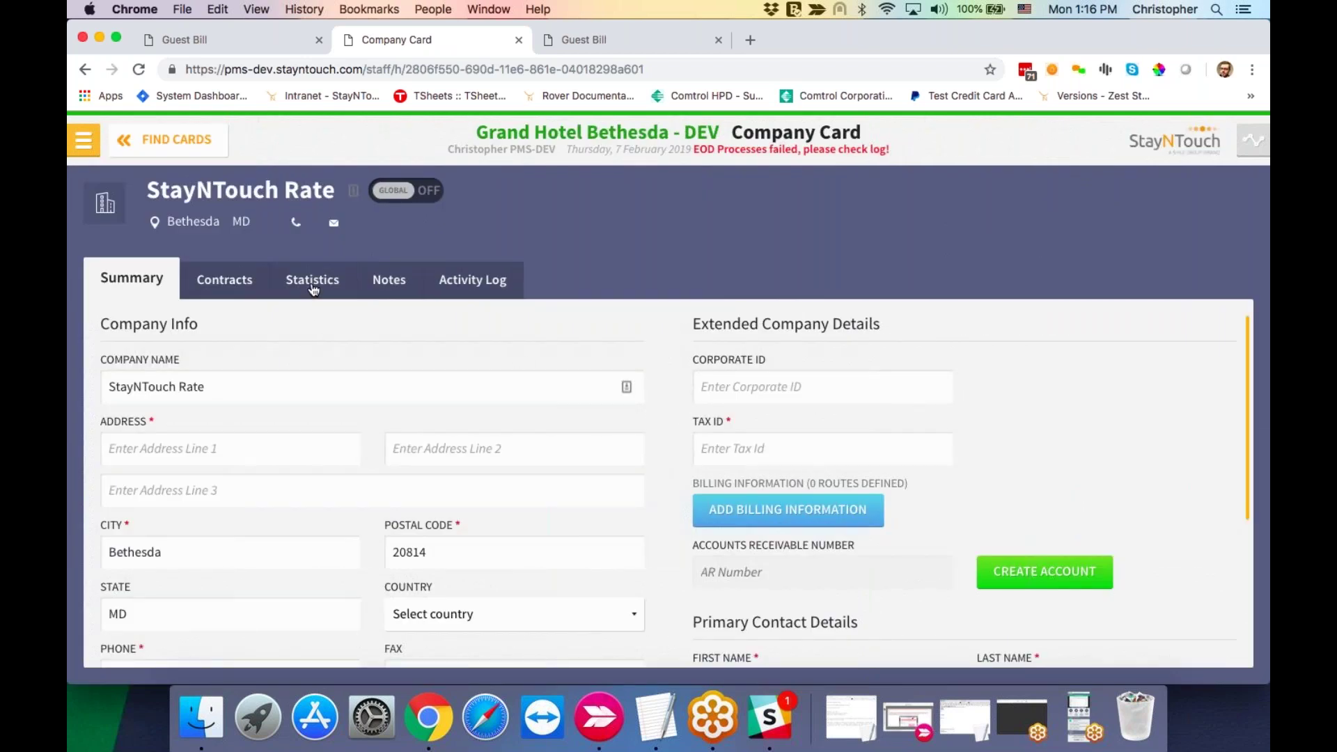
# Step: View the company card's statistics, check the selectable comparison years and switch to the detailed breakdown
pyautogui.click(313, 290)
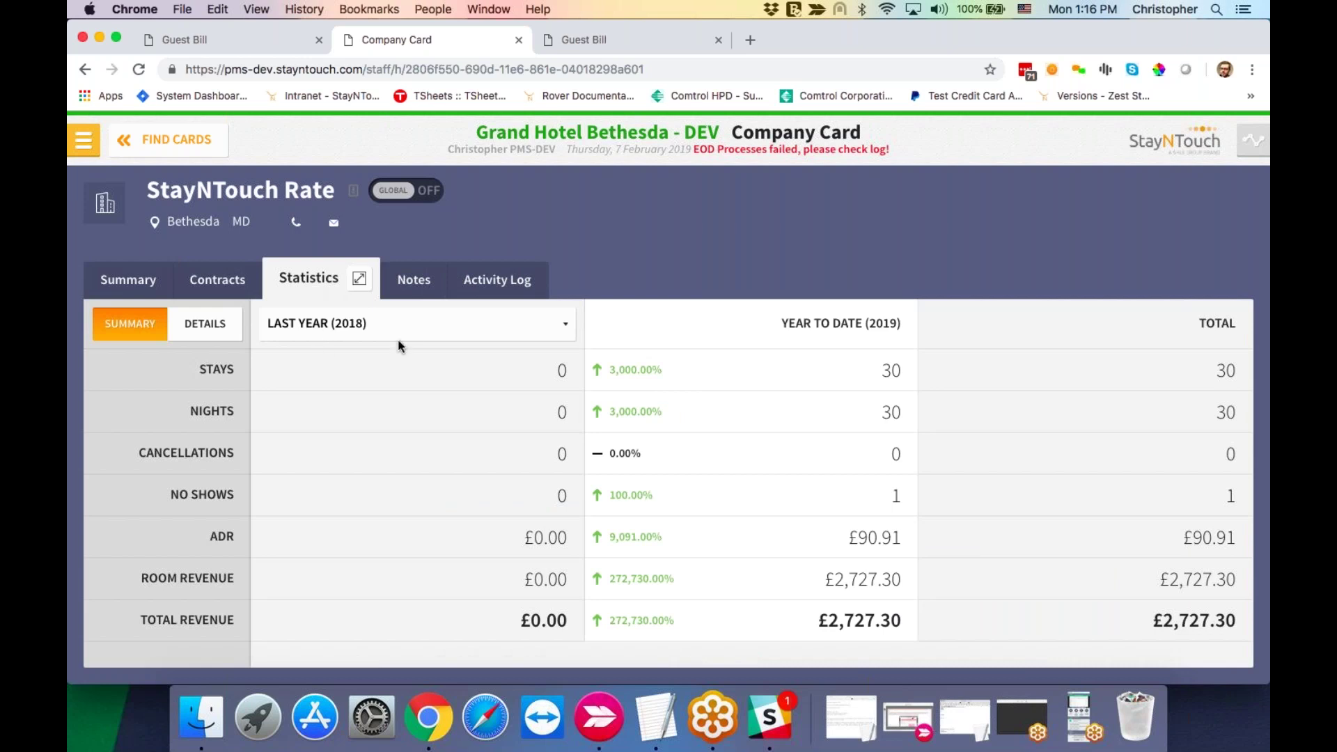
pyautogui.click(418, 330)
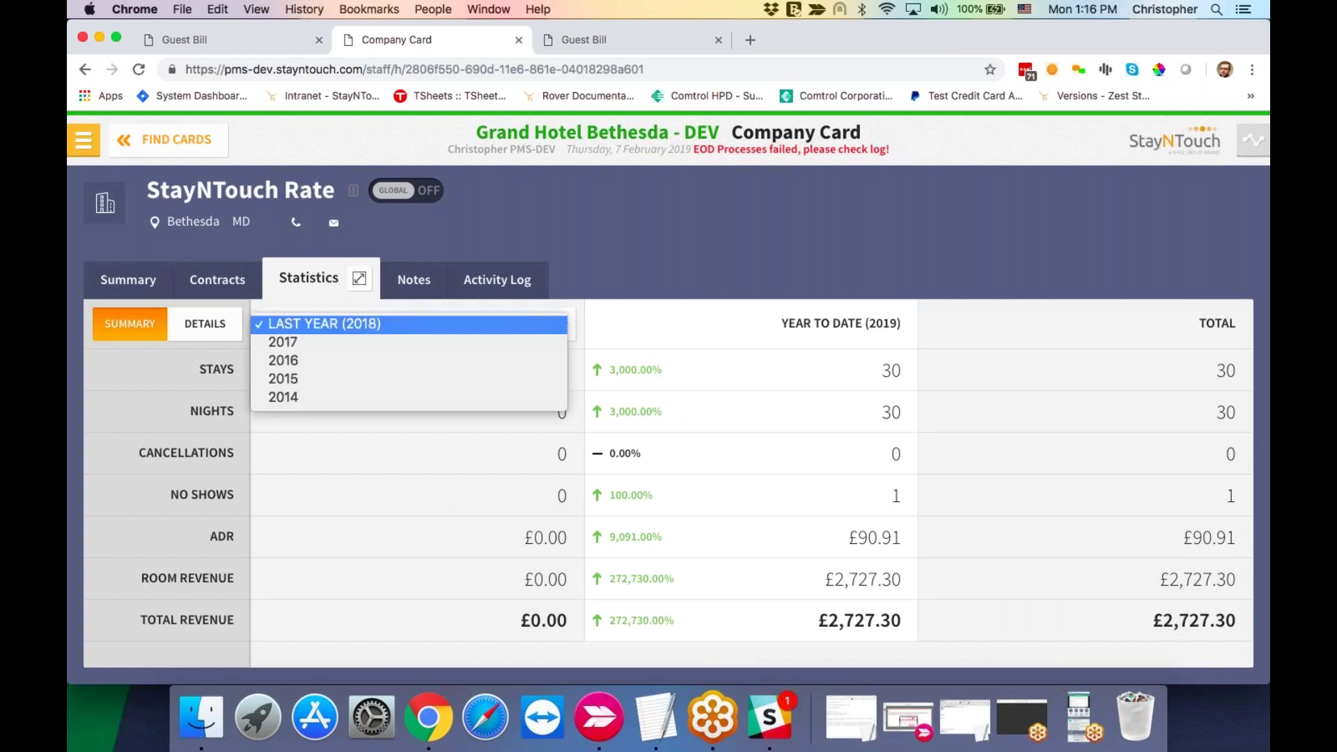
pyautogui.click(214, 328)
pyautogui.click(209, 326)
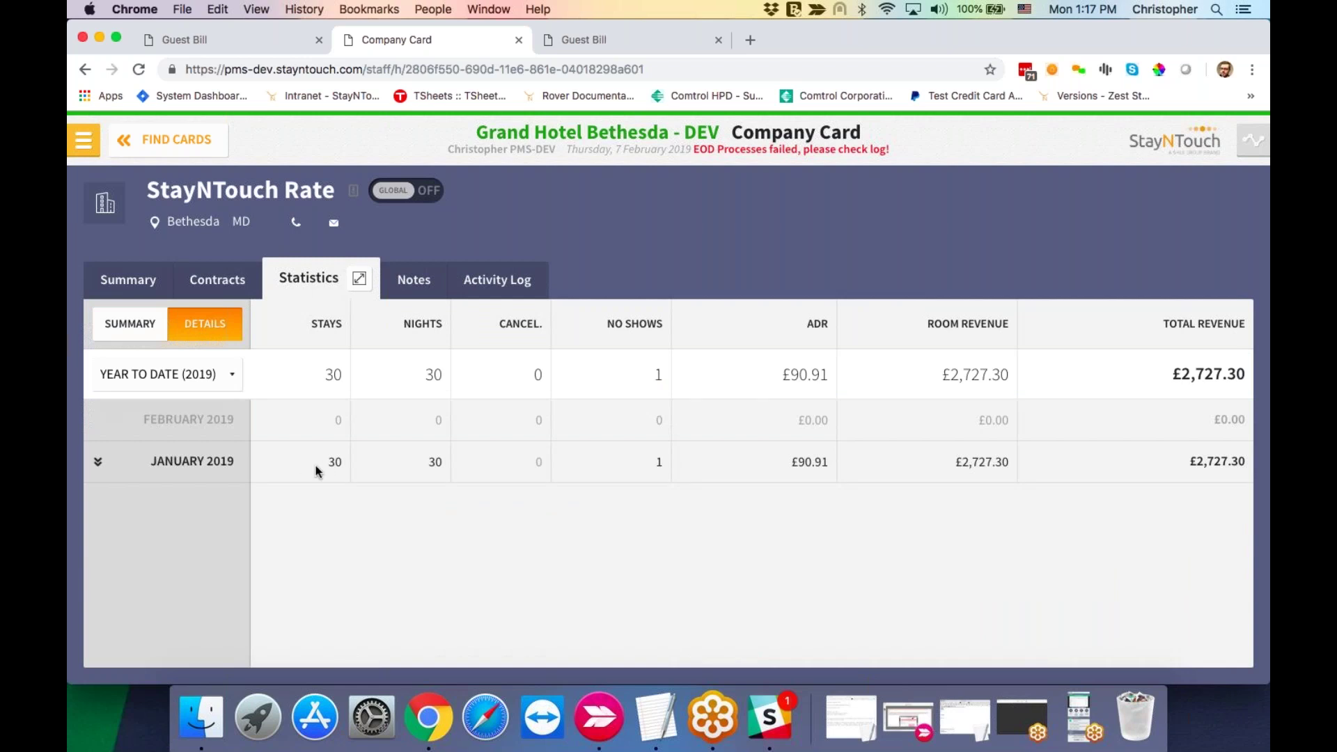
# Step: Expand January 2019, examine its reservations through page 2, and toggle the full-screen statistics view on and off
pyautogui.click(98, 463)
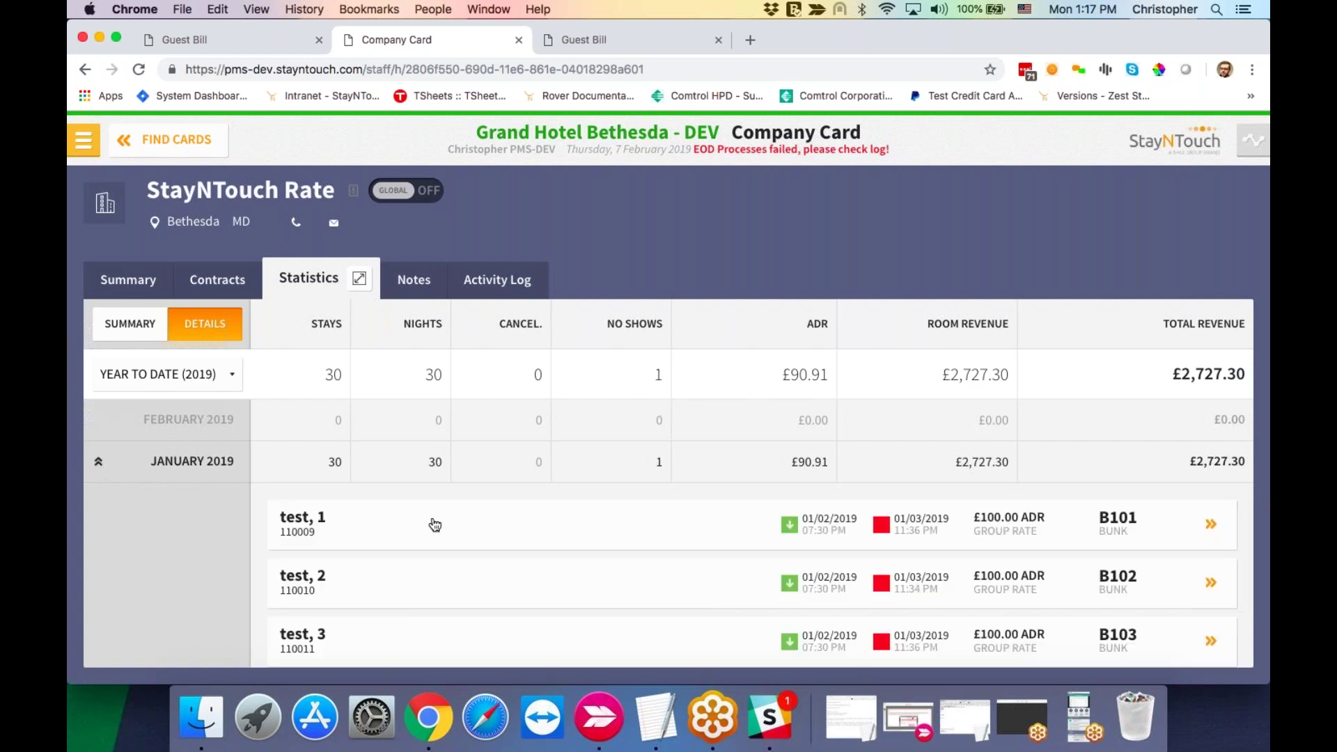
pyautogui.scroll(-15, 434, 524)
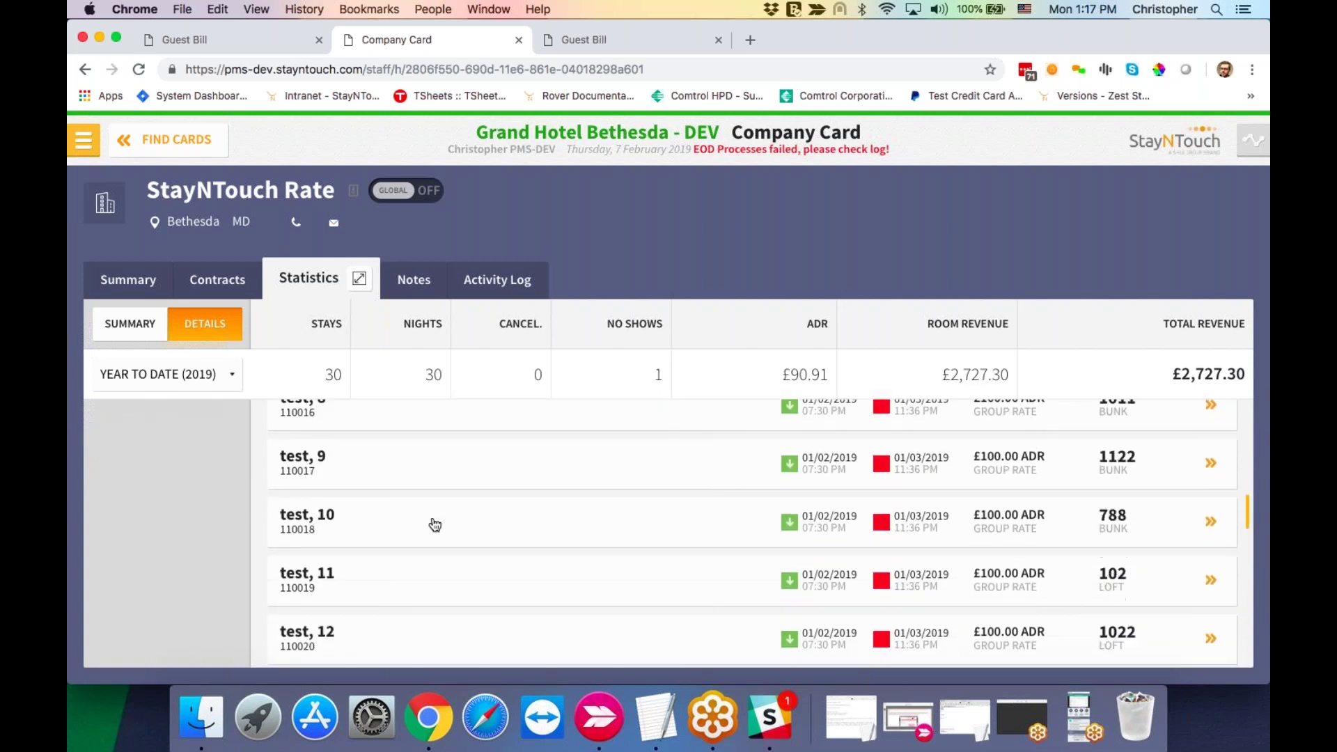
pyautogui.scroll(-5, 434, 524)
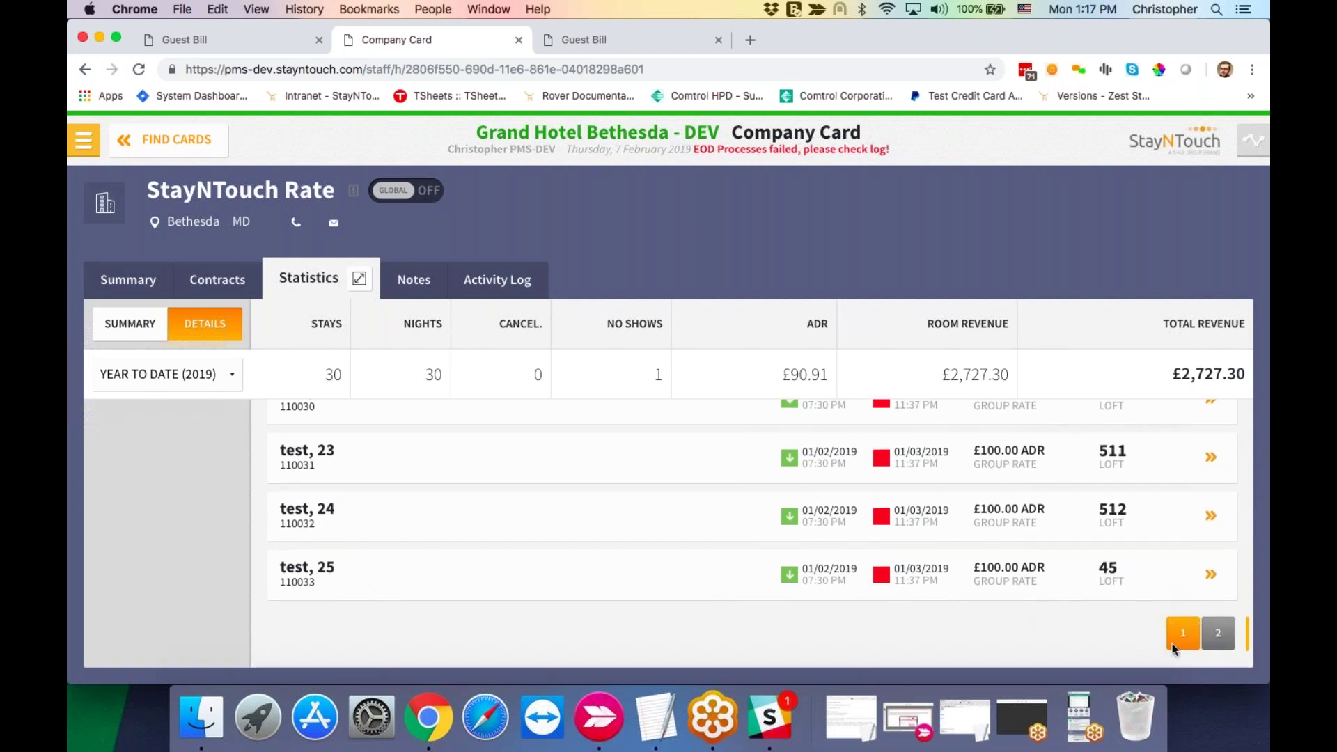
pyautogui.click(1219, 636)
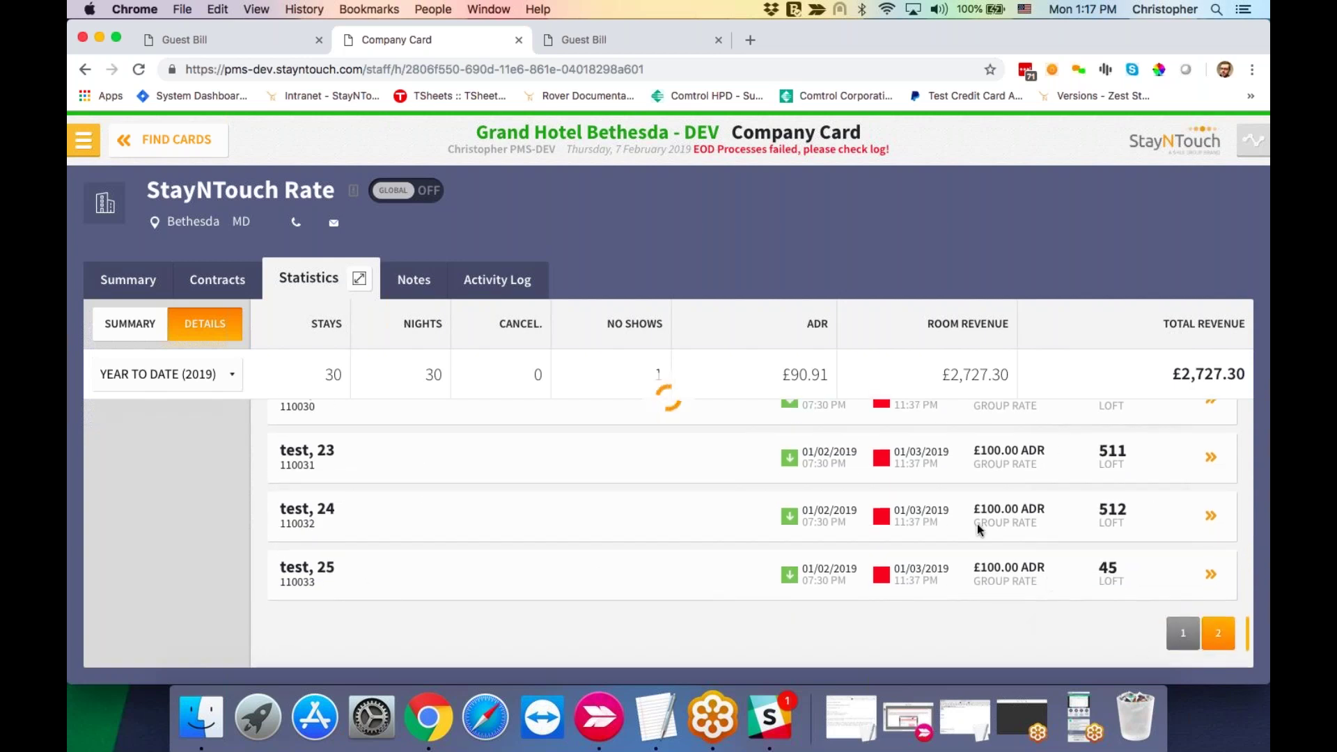
pyautogui.scroll(10, 940, 512)
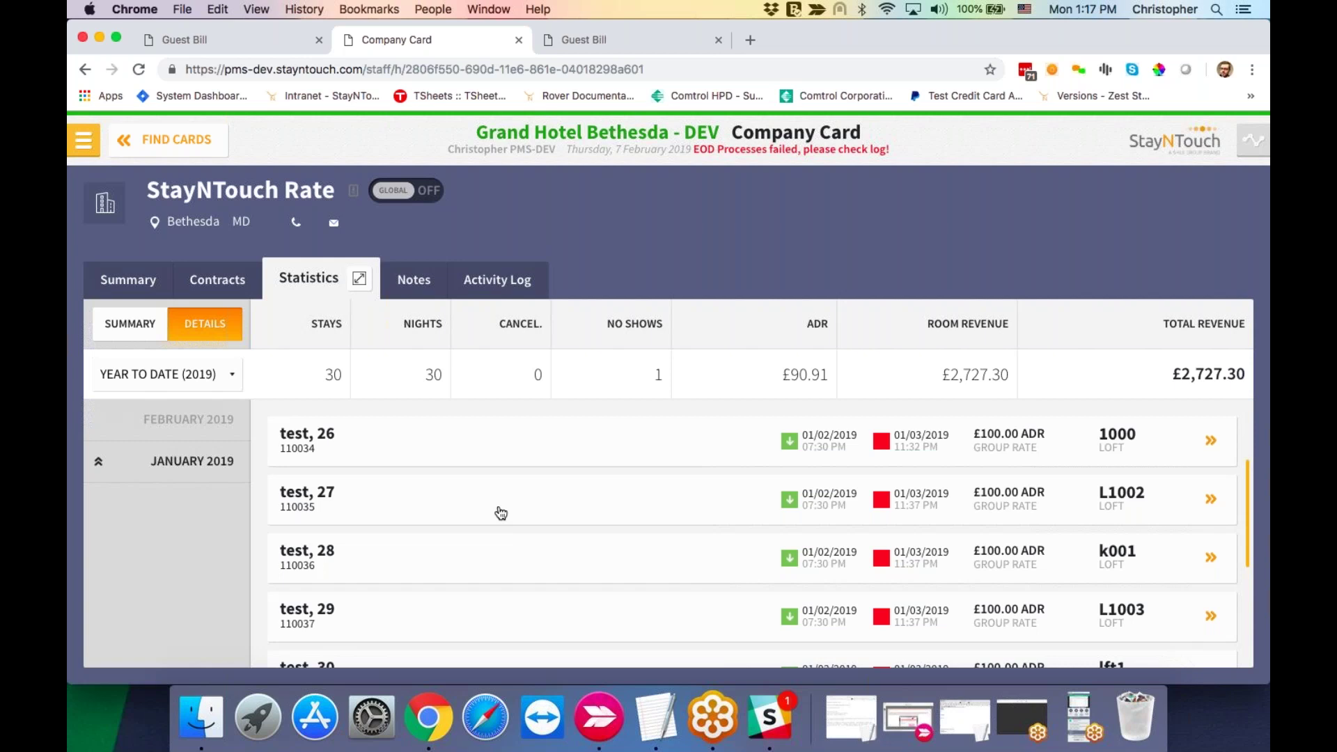
pyautogui.scroll(2, 501, 513)
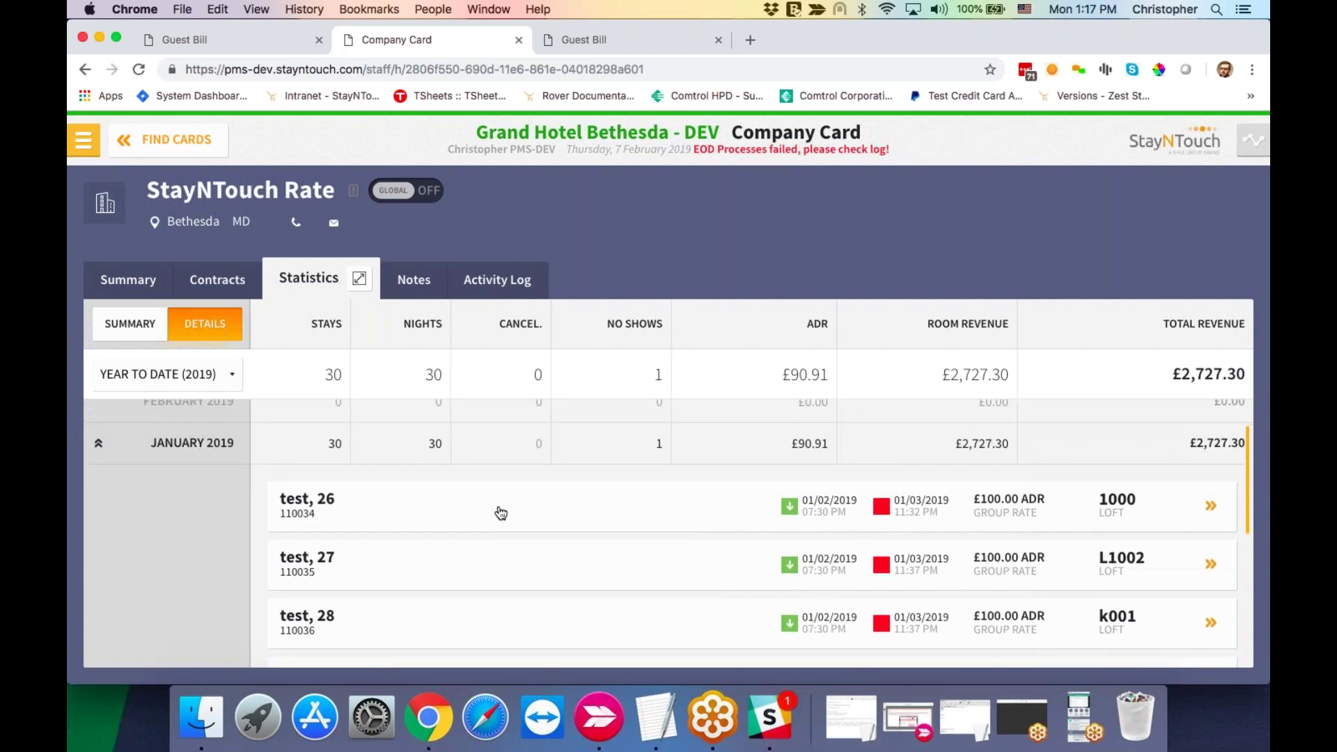
pyautogui.scroll(-5, 488, 517)
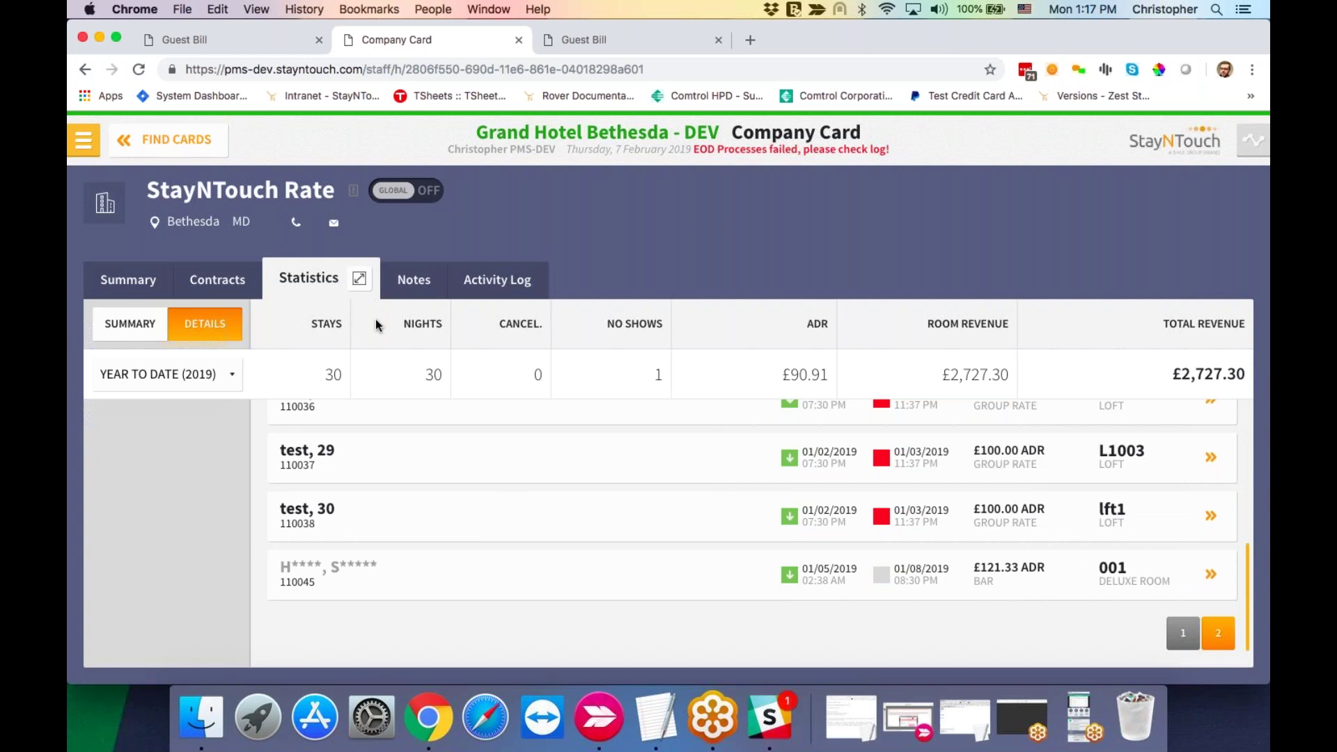
pyautogui.click(360, 279)
pyautogui.click(92, 140)
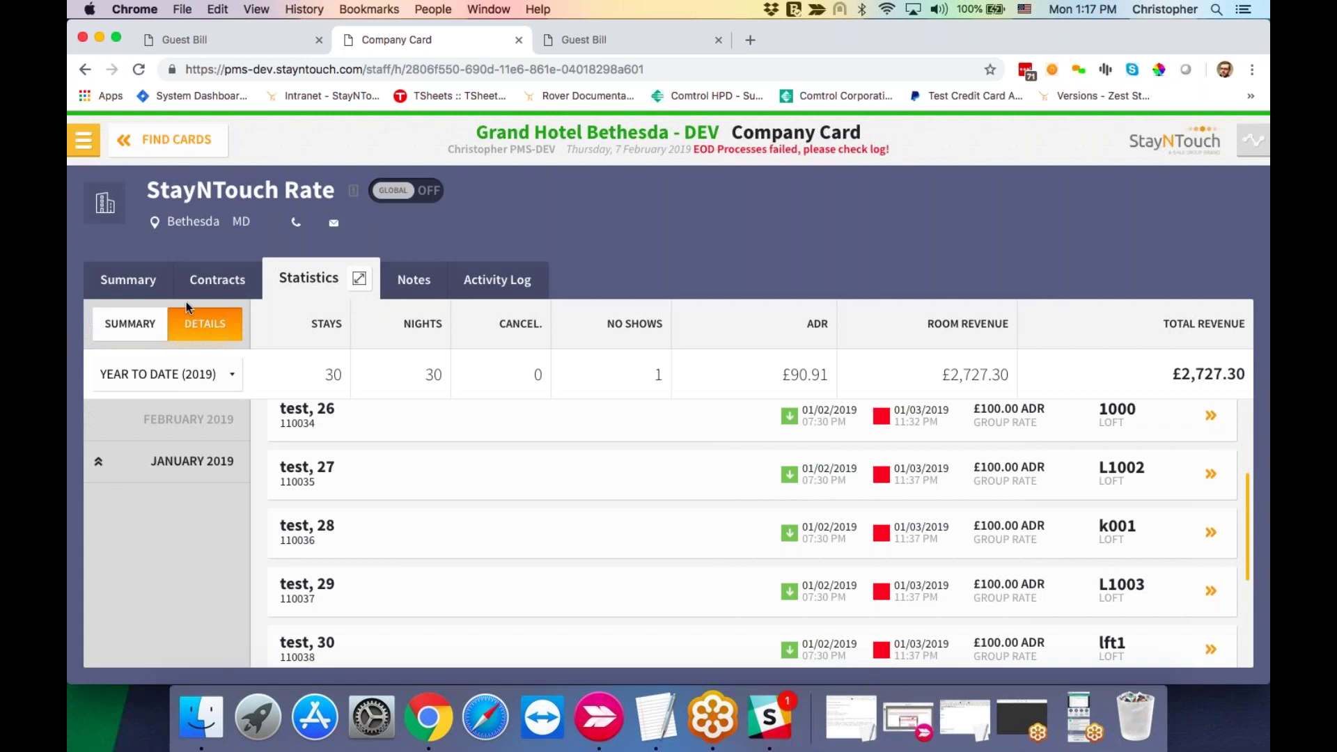
# Step: Leave the company card, switch back to The Devlin Hotel and return from the guest bill to the dashboard
pyautogui.click(170, 142)
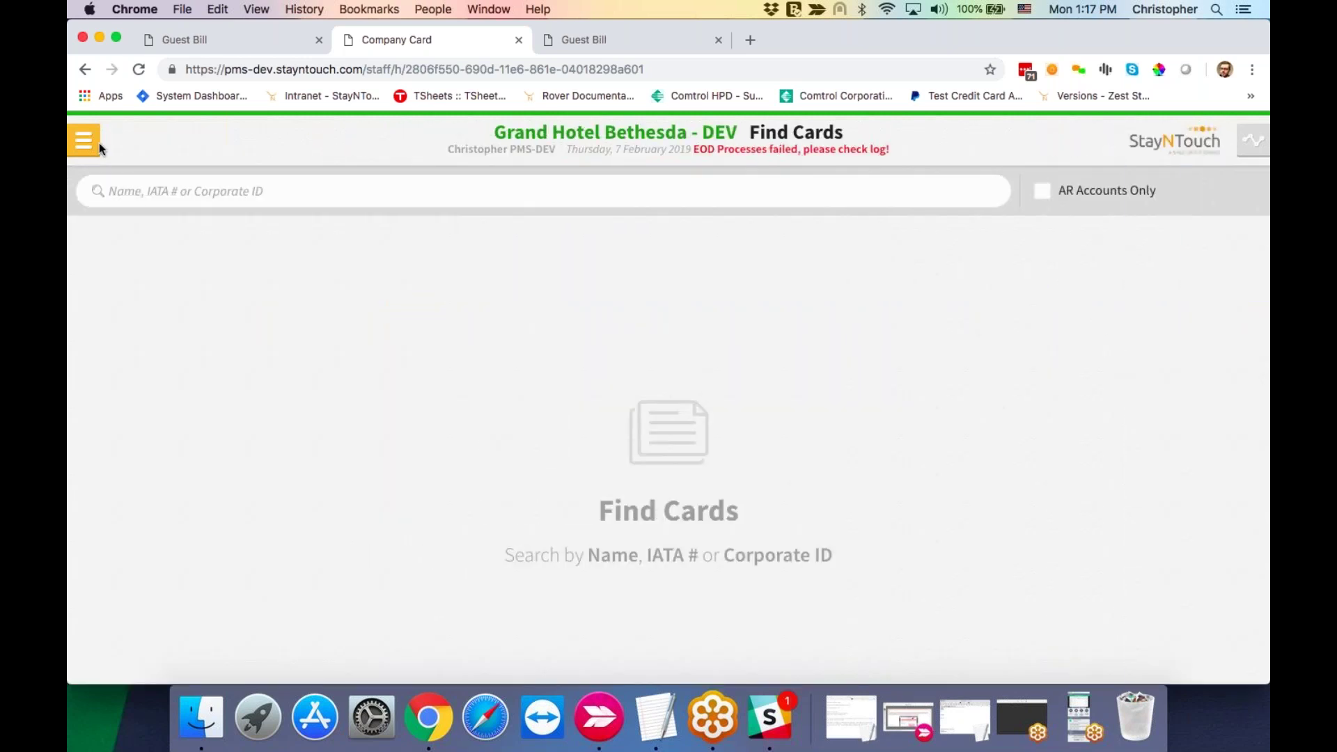
pyautogui.click(234, 43)
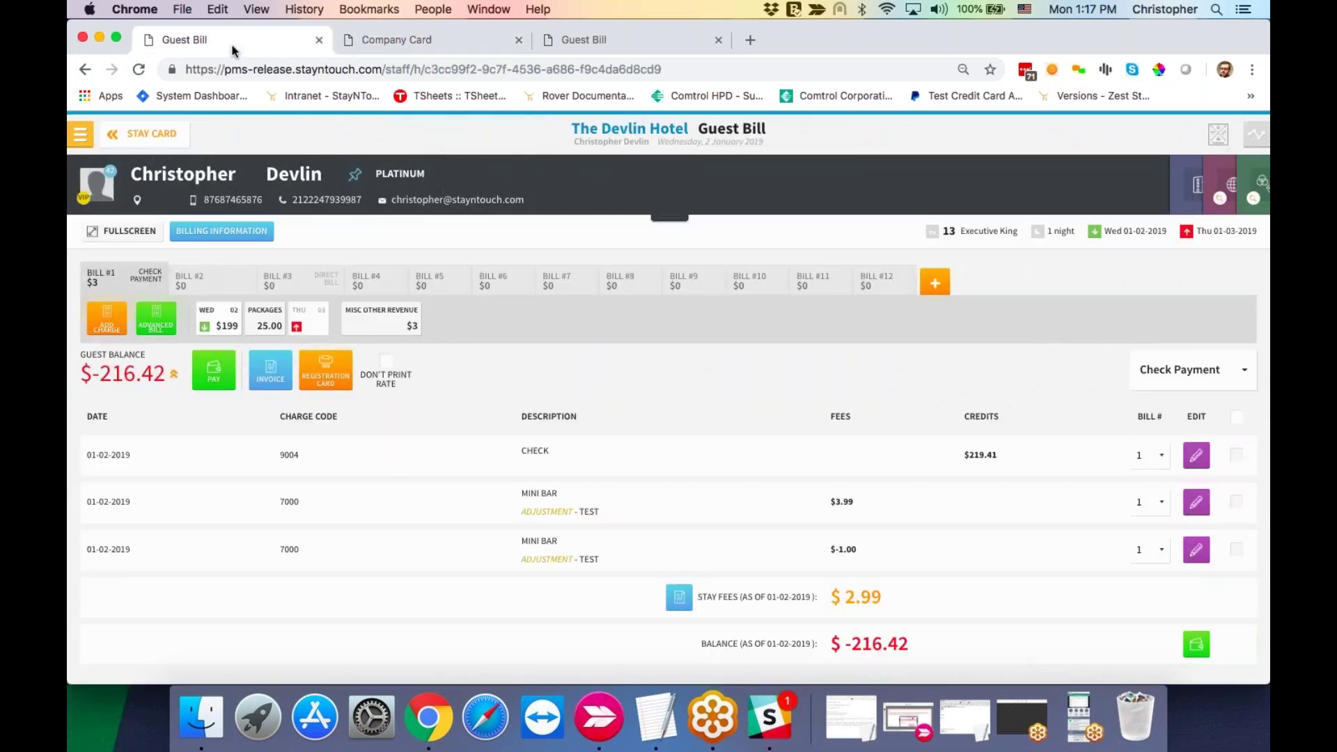
pyautogui.click(171, 148)
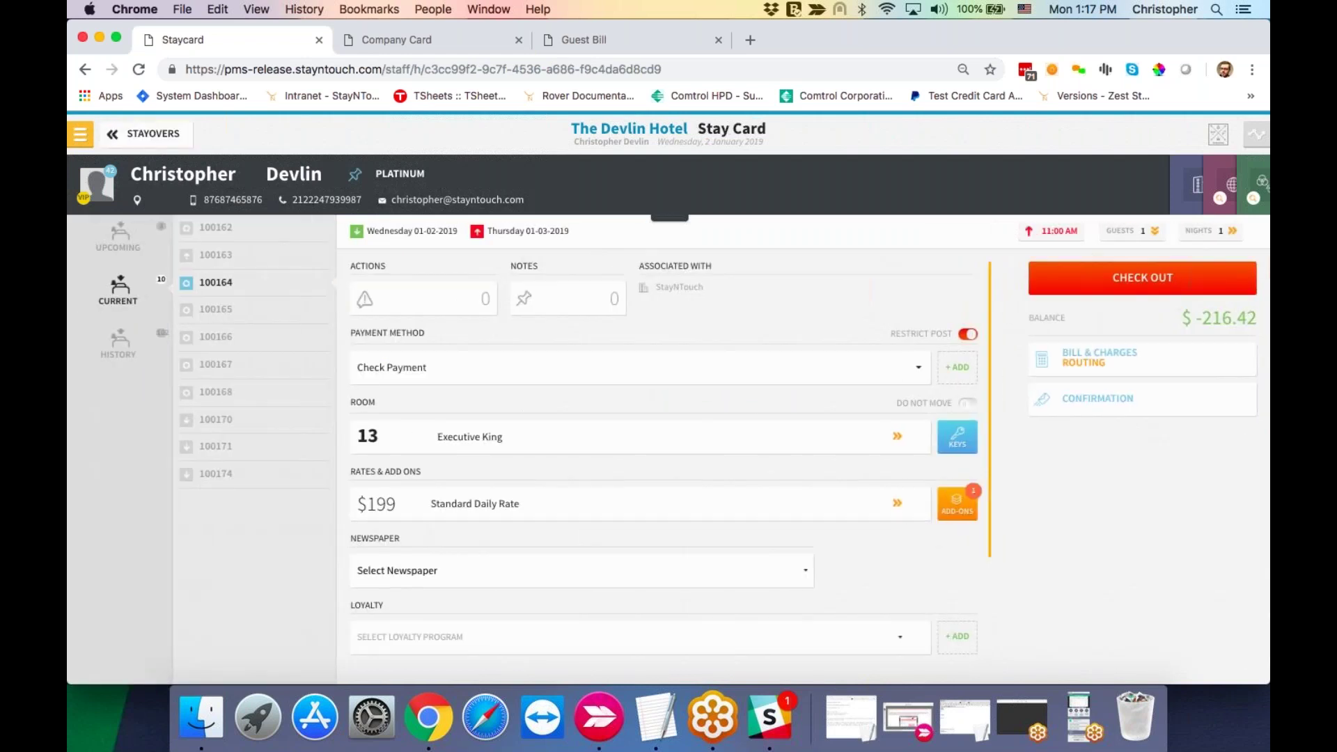
pyautogui.click(80, 136)
pyautogui.click(154, 175)
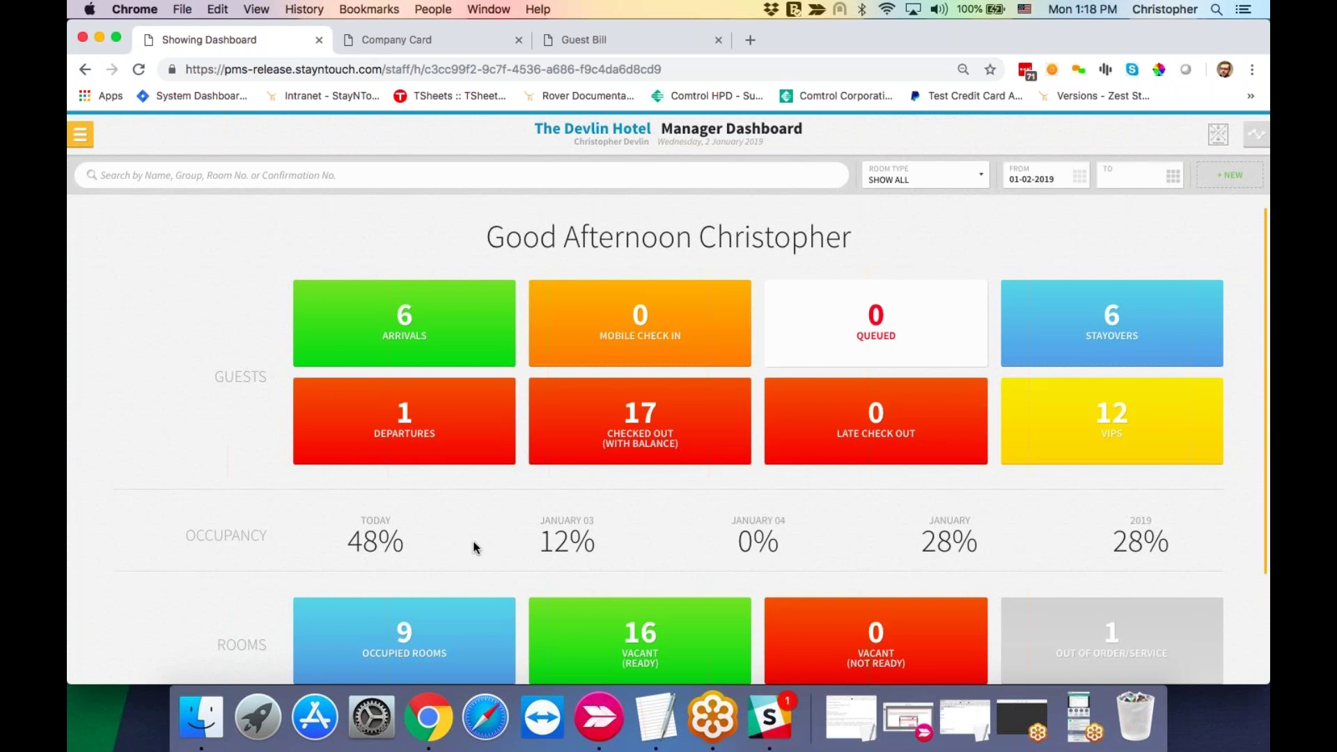
# Step: Open the Tax Exempt Types list in the hotel's Financials settings
pyautogui.click(81, 135)
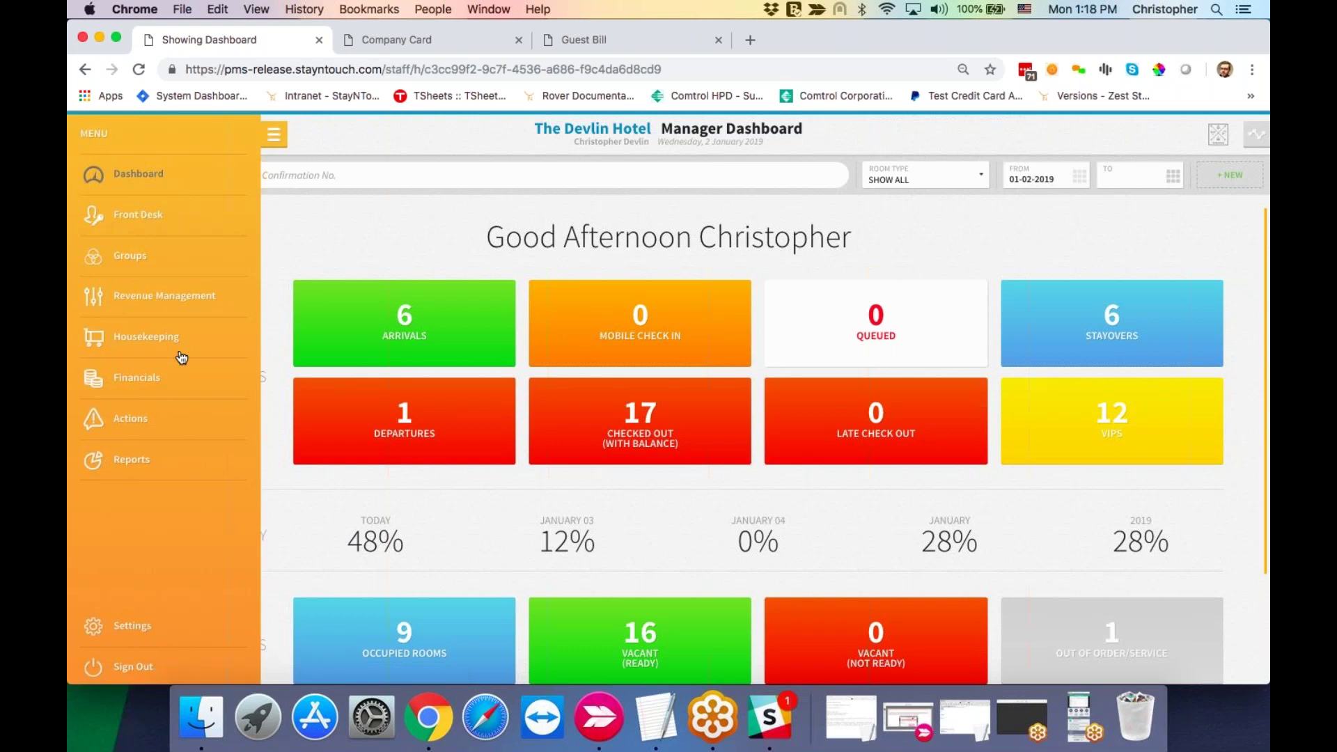
pyautogui.click(137, 630)
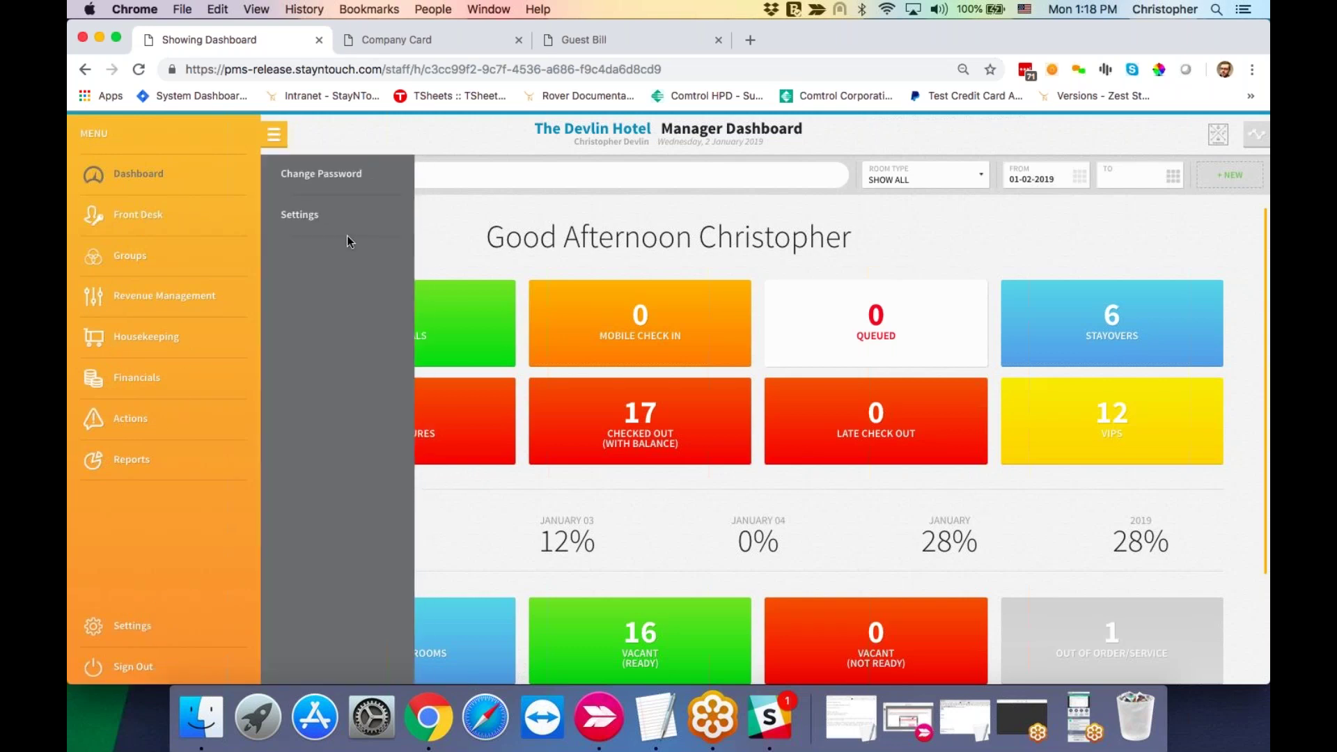
pyautogui.click(320, 222)
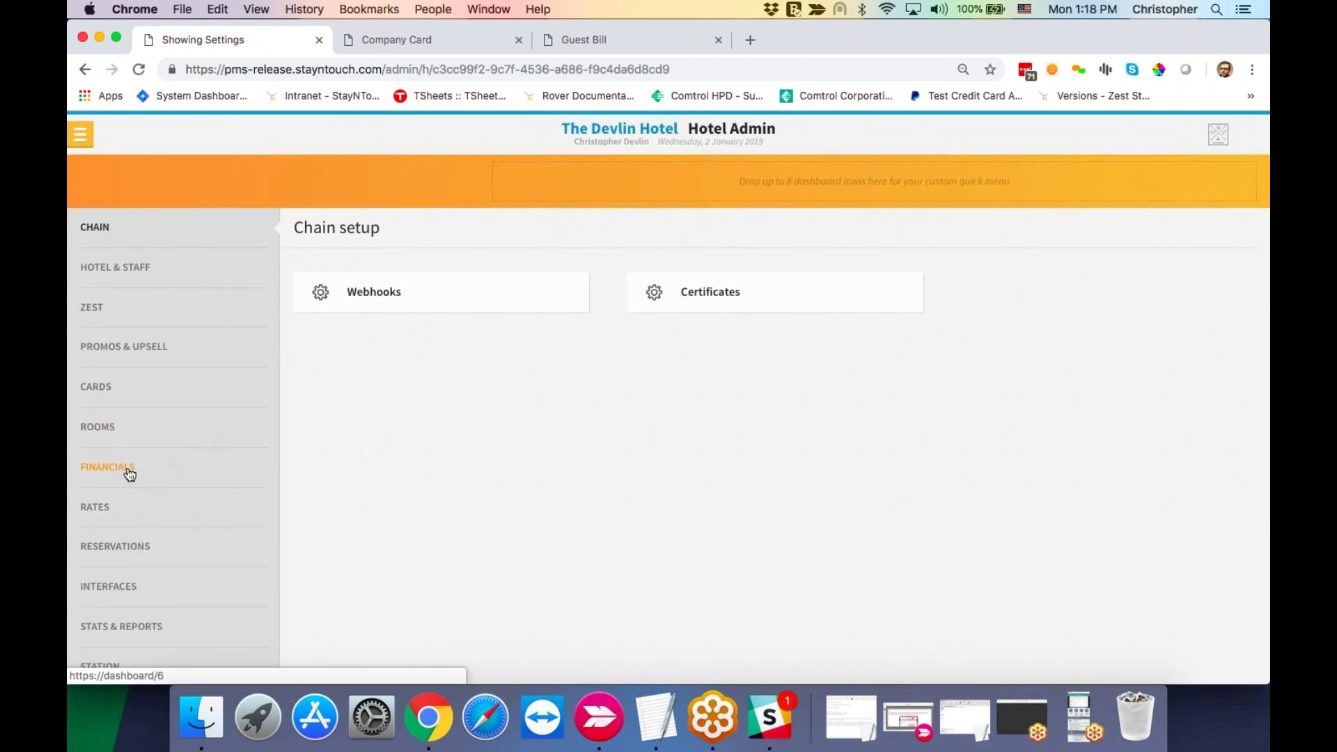
pyautogui.click(127, 469)
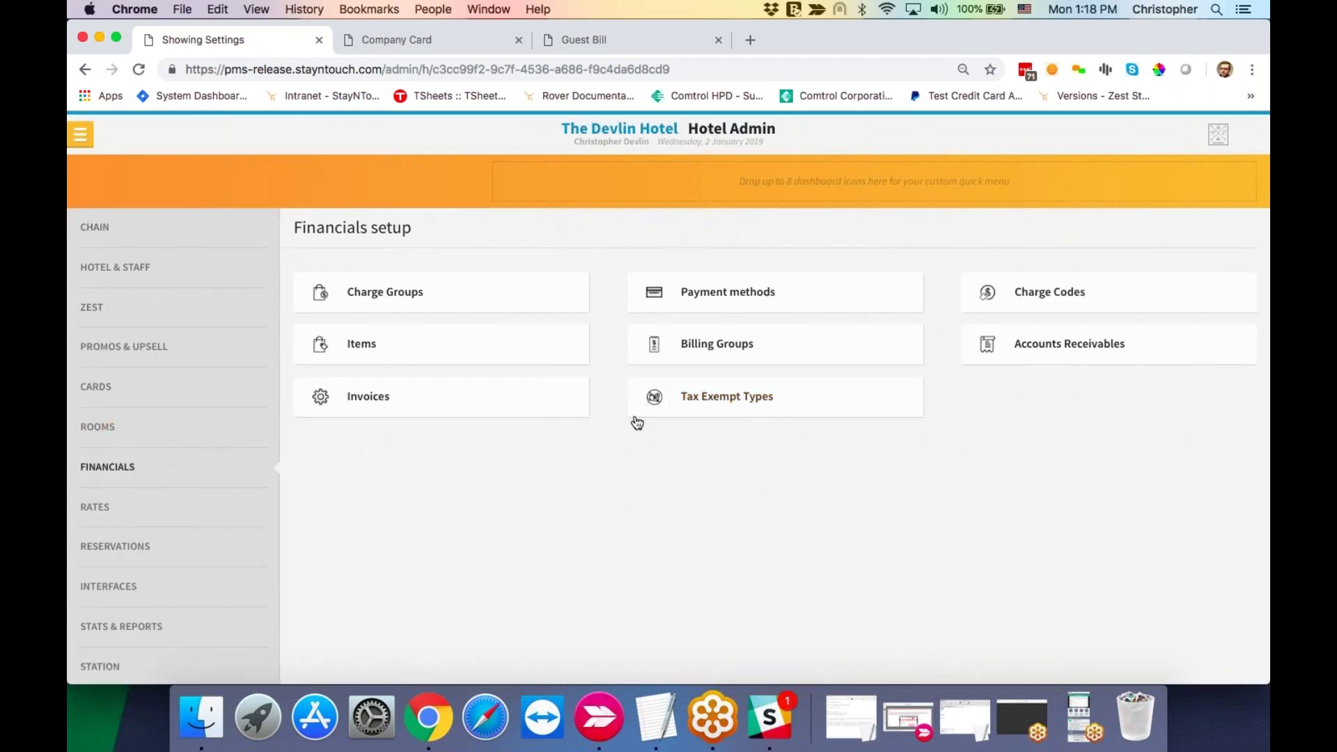
pyautogui.click(743, 404)
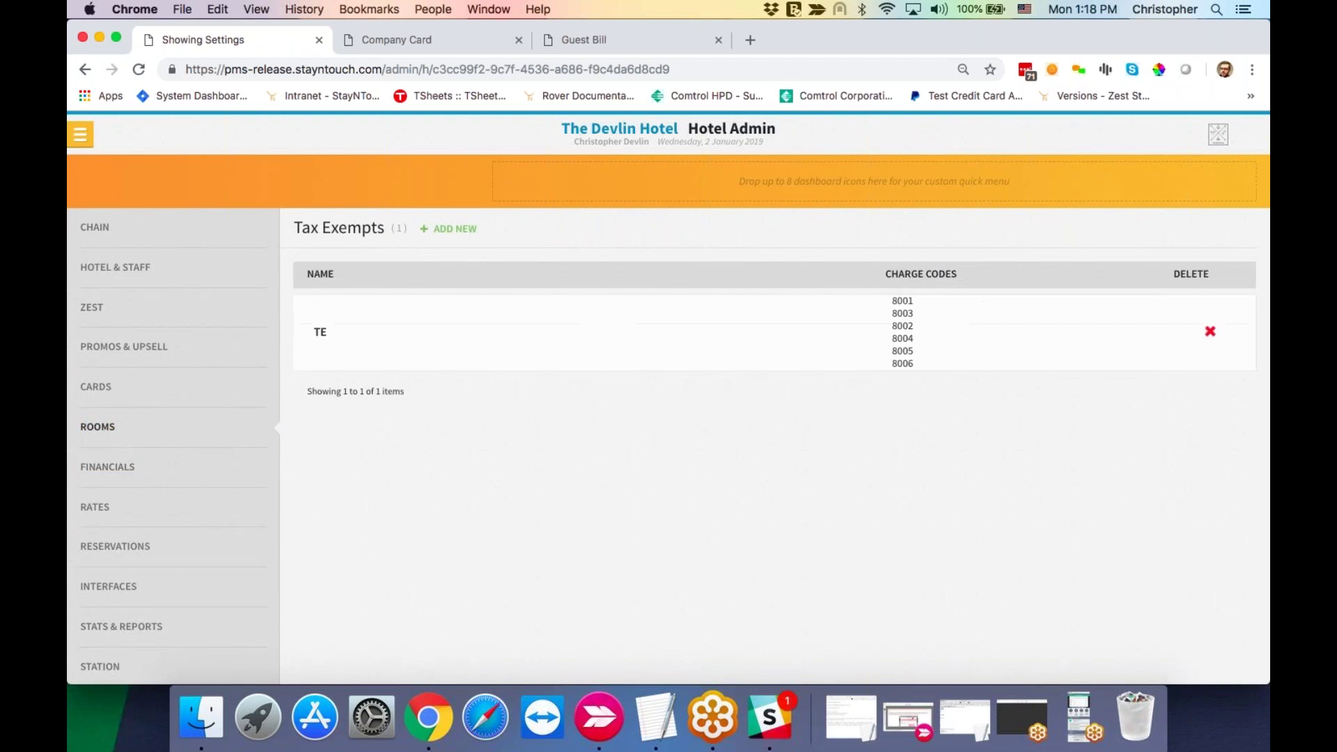
# Step: Add and save a default tax exempt type named ALL covering all six tax codes, 8001 through 8006
pyautogui.click(461, 230)
pyautogui.click(454, 338)
pyautogui.write('ALL')
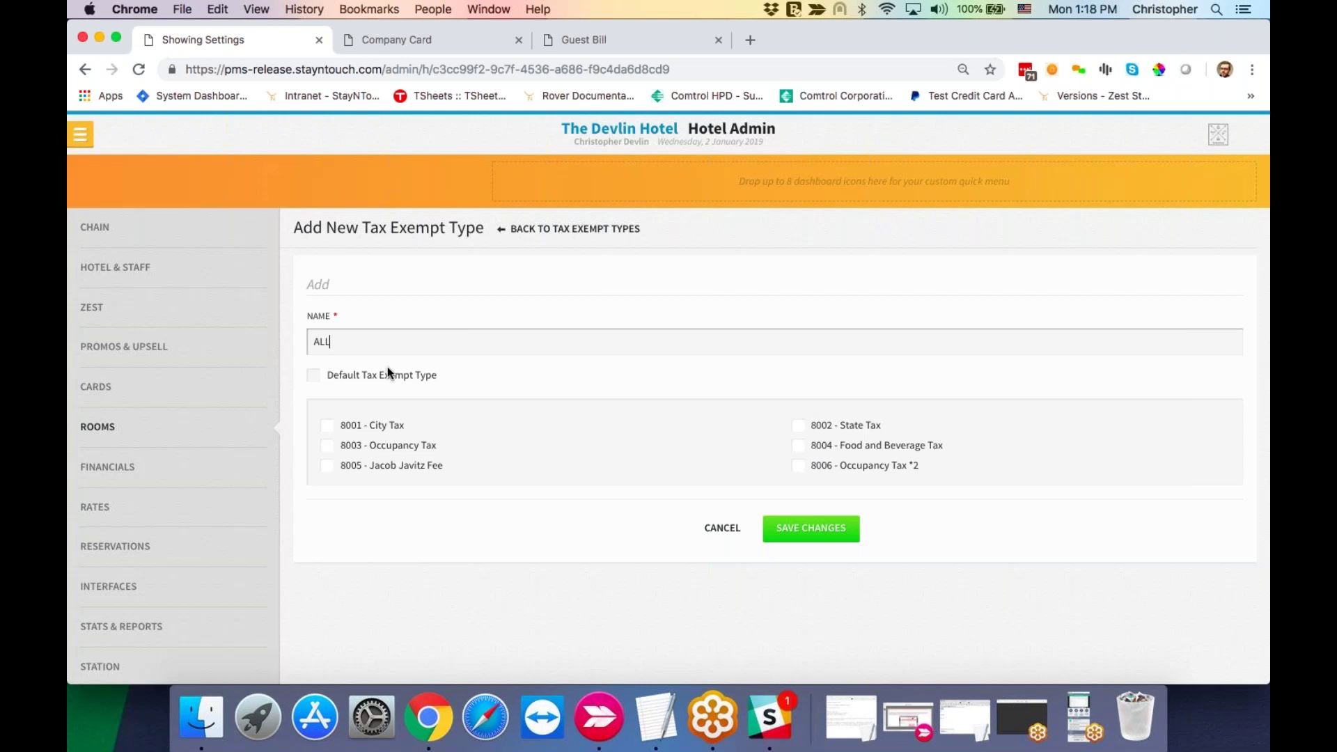
pyautogui.click(314, 376)
pyautogui.click(333, 428)
pyautogui.click(329, 448)
pyautogui.click(338, 468)
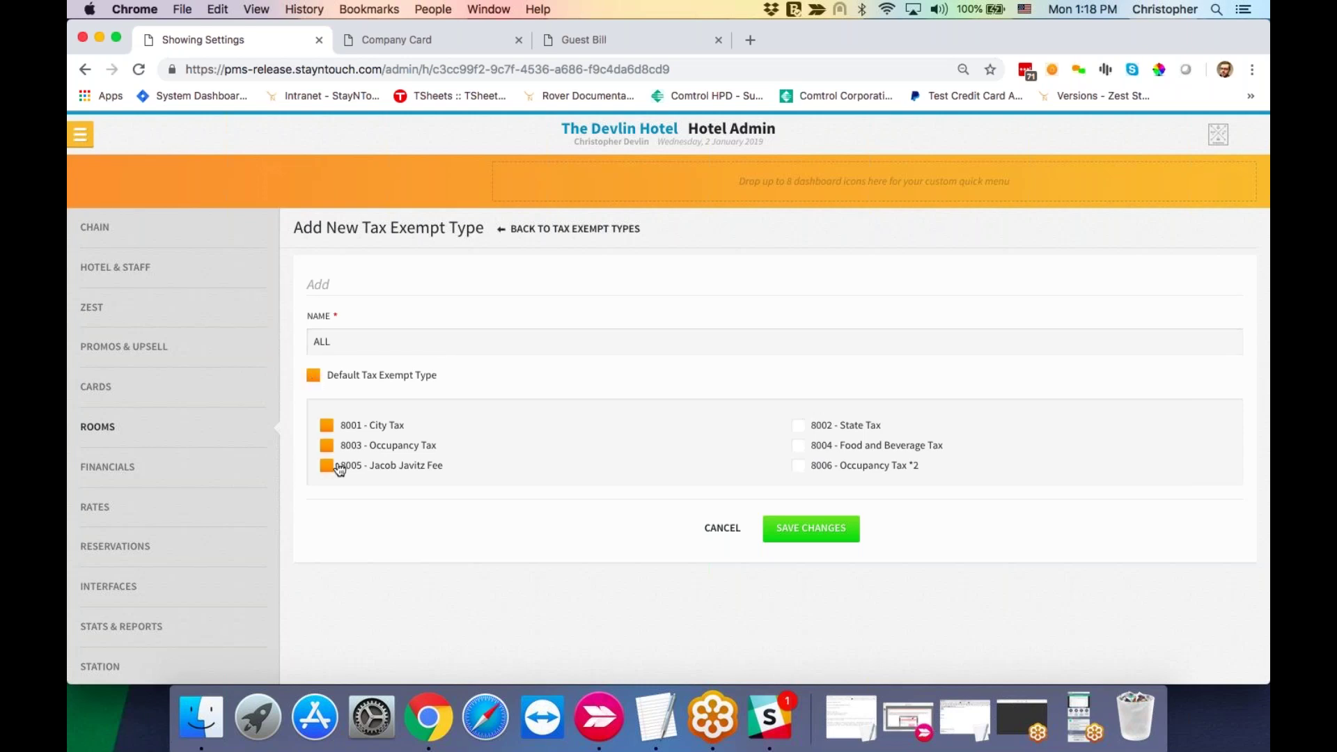
pyautogui.click(801, 470)
pyautogui.click(800, 448)
pyautogui.click(798, 428)
pyautogui.click(812, 533)
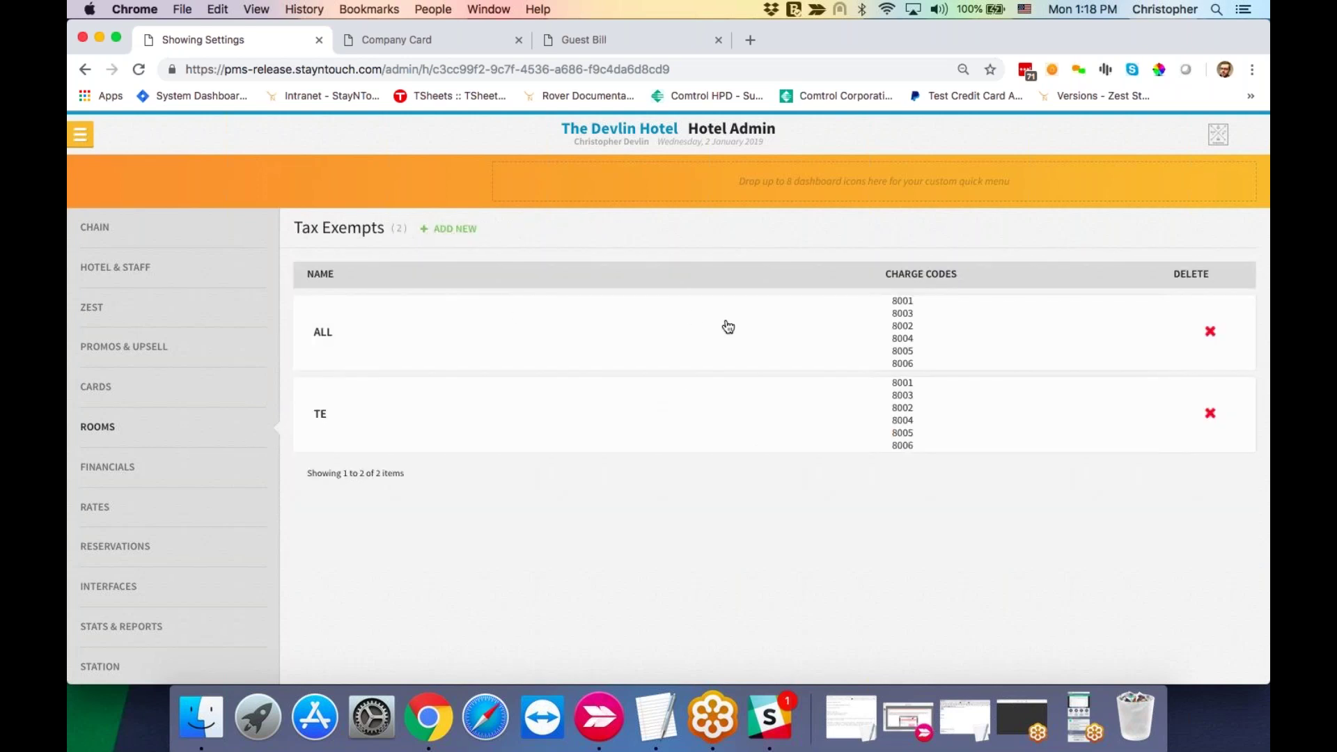
# Step: Return to The Devlin Hotel dashboard and open the Arrivals list
pyautogui.click(80, 138)
pyautogui.click(143, 179)
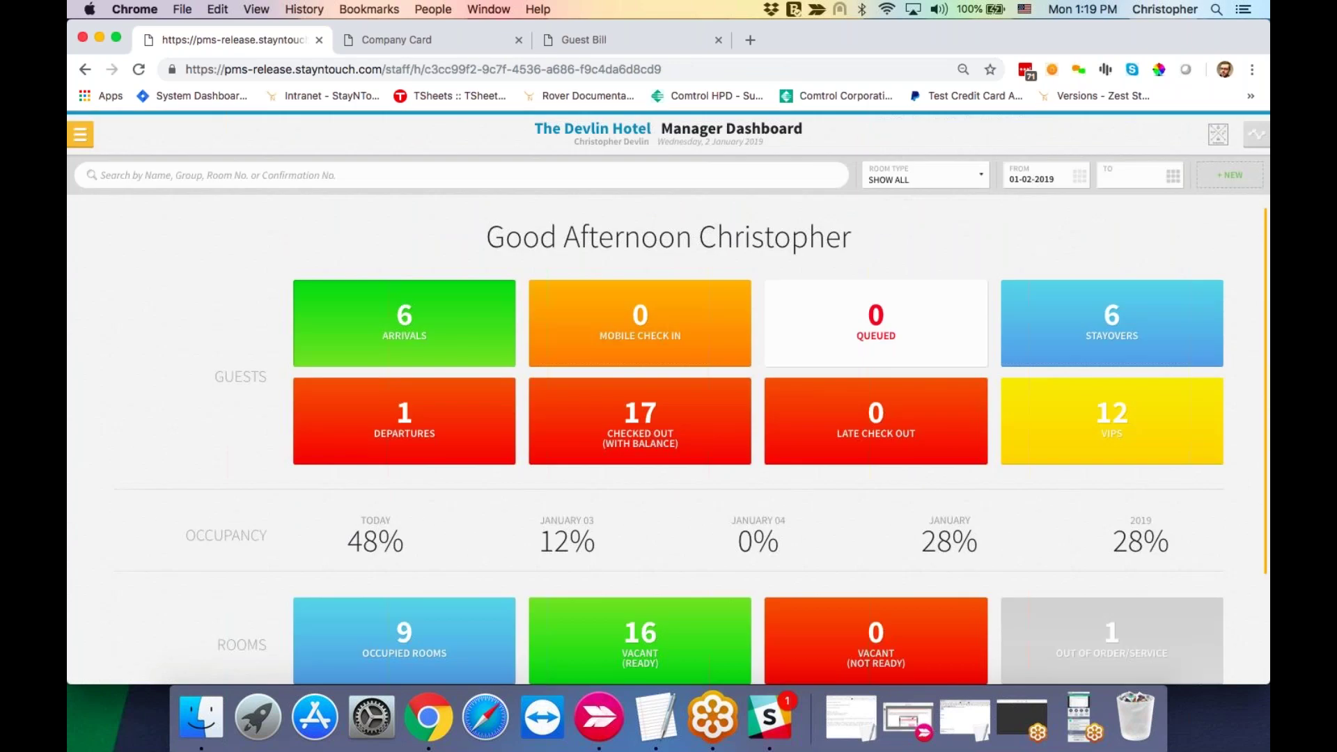
pyautogui.click(433, 336)
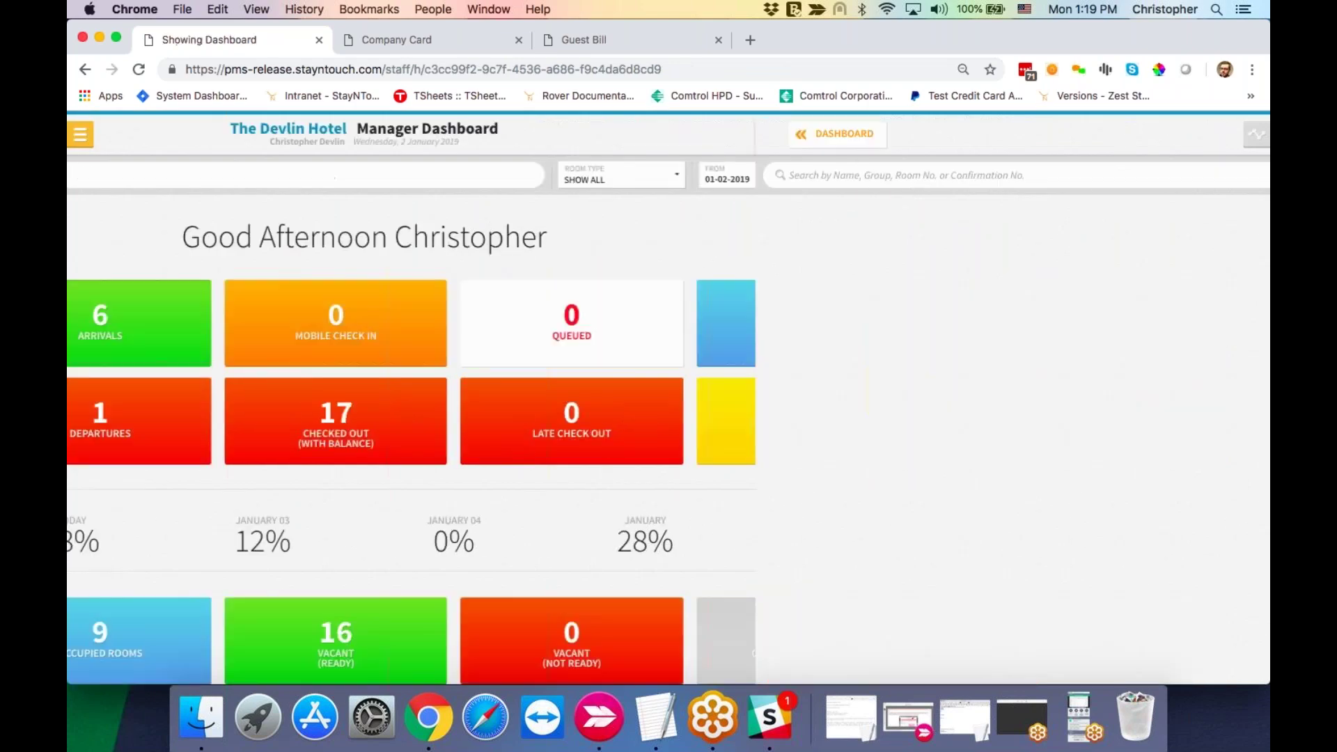
# Step: Open the stay card of the Superior King arrival and turn on Tax Exempt with type ALL in its additional details
pyautogui.click(658, 468)
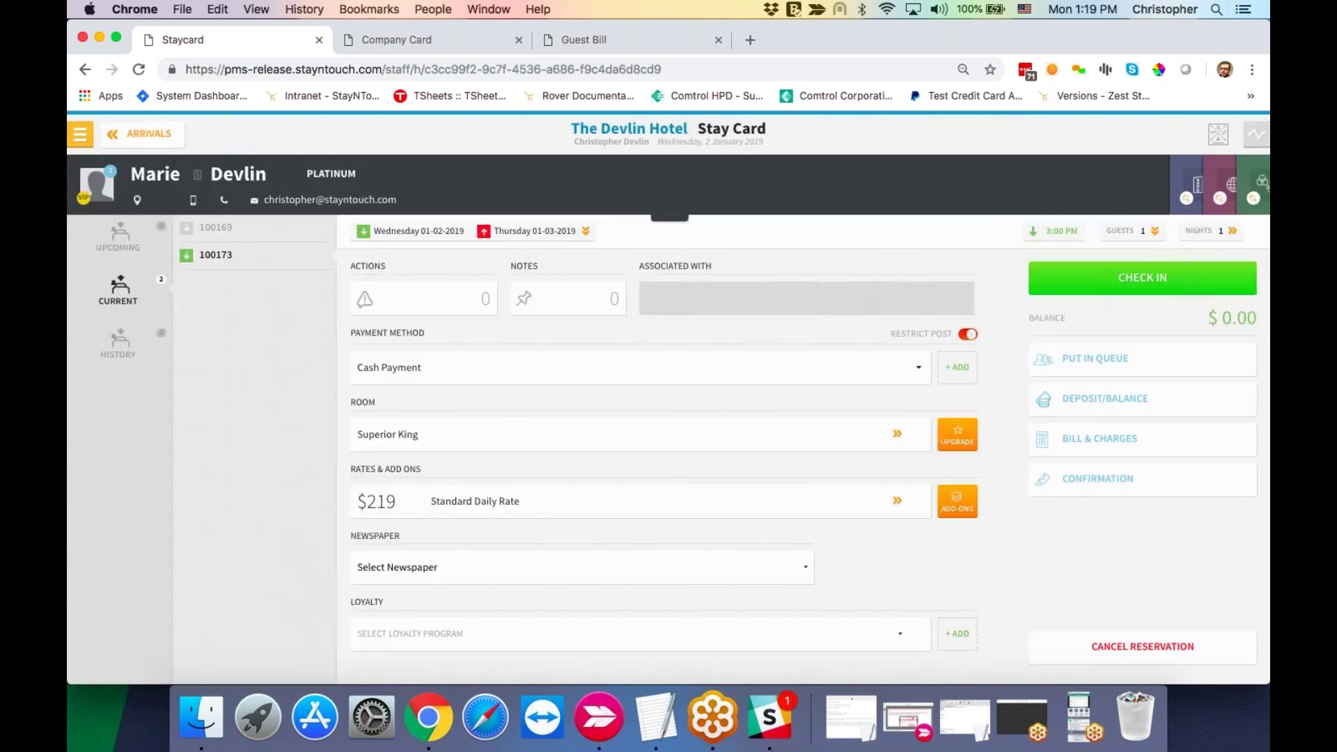
pyautogui.scroll(-3, 641, 502)
pyautogui.click(607, 563)
pyautogui.scroll(-5, 608, 563)
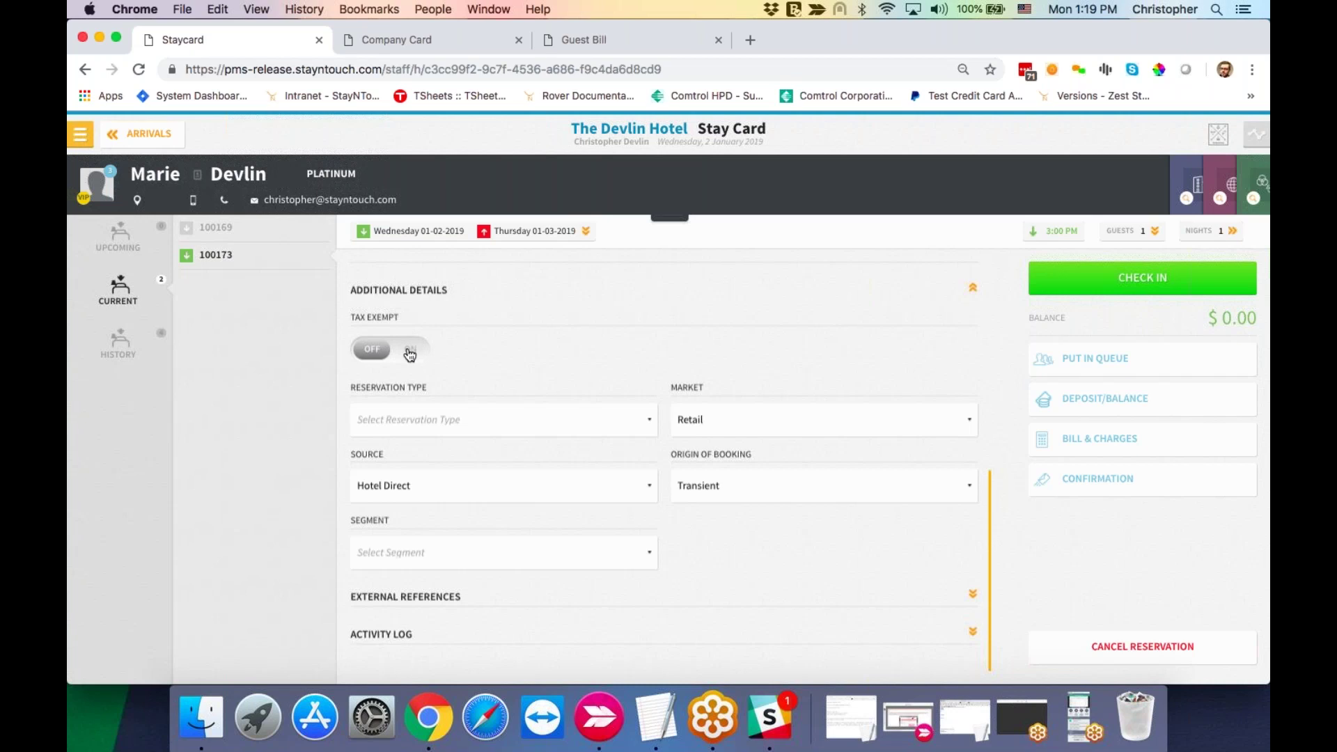
pyautogui.click(405, 355)
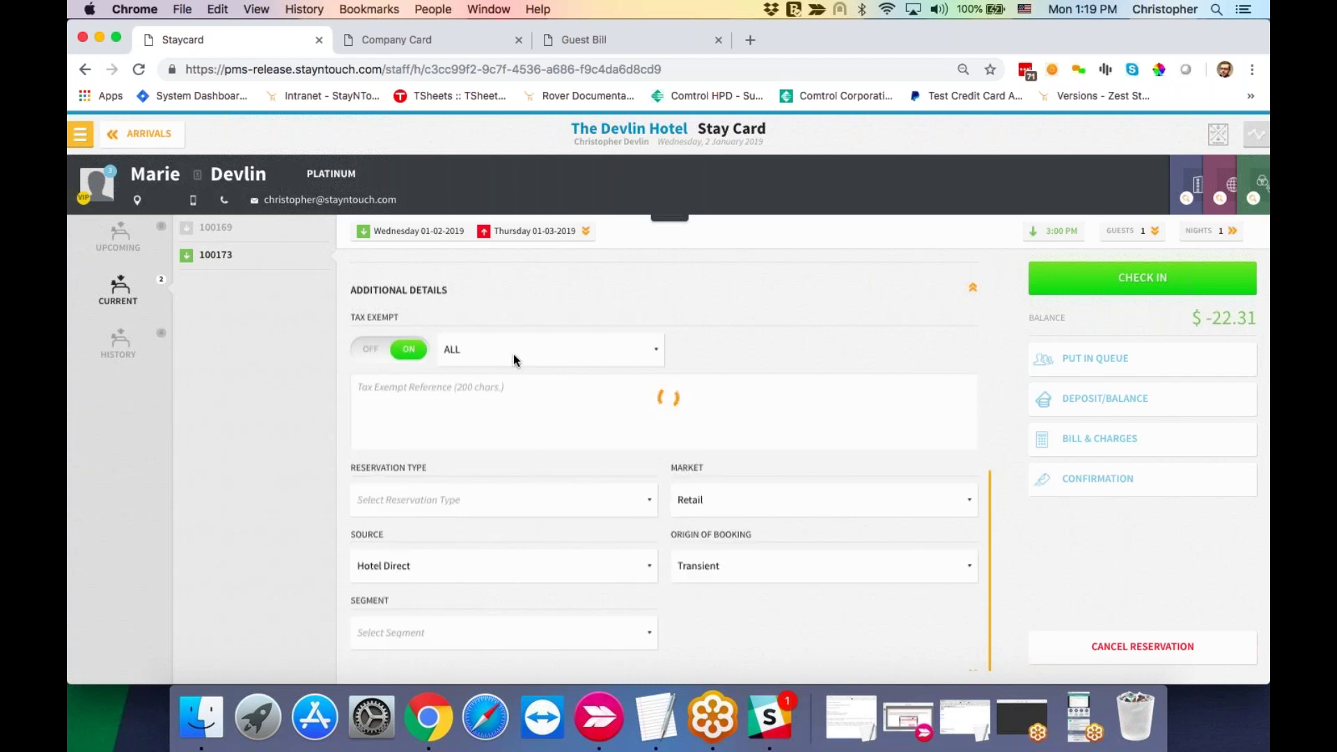
pyautogui.click(522, 356)
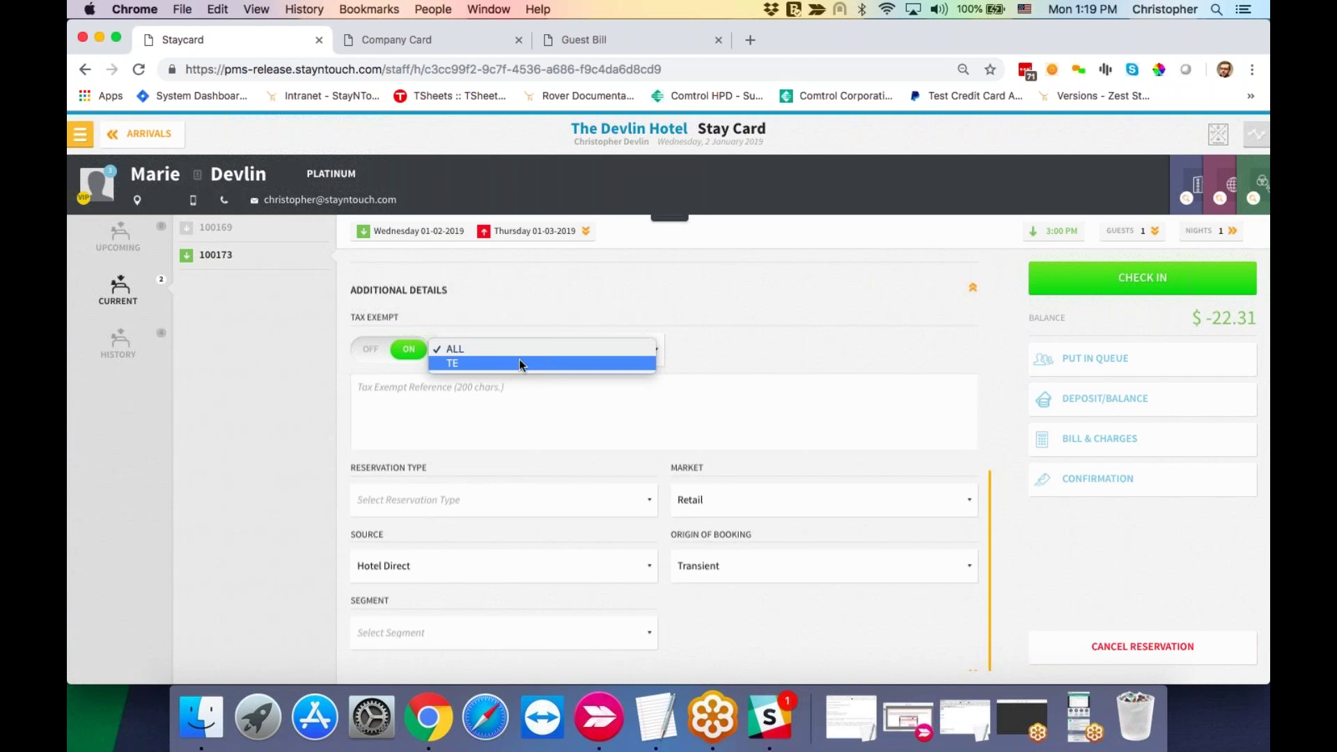
pyautogui.click(534, 348)
# Step: Fill in the Tax Exempt Reference with the tax exempt card number and "copy sent to finance", and collapse the additional details
pyautogui.click(522, 402)
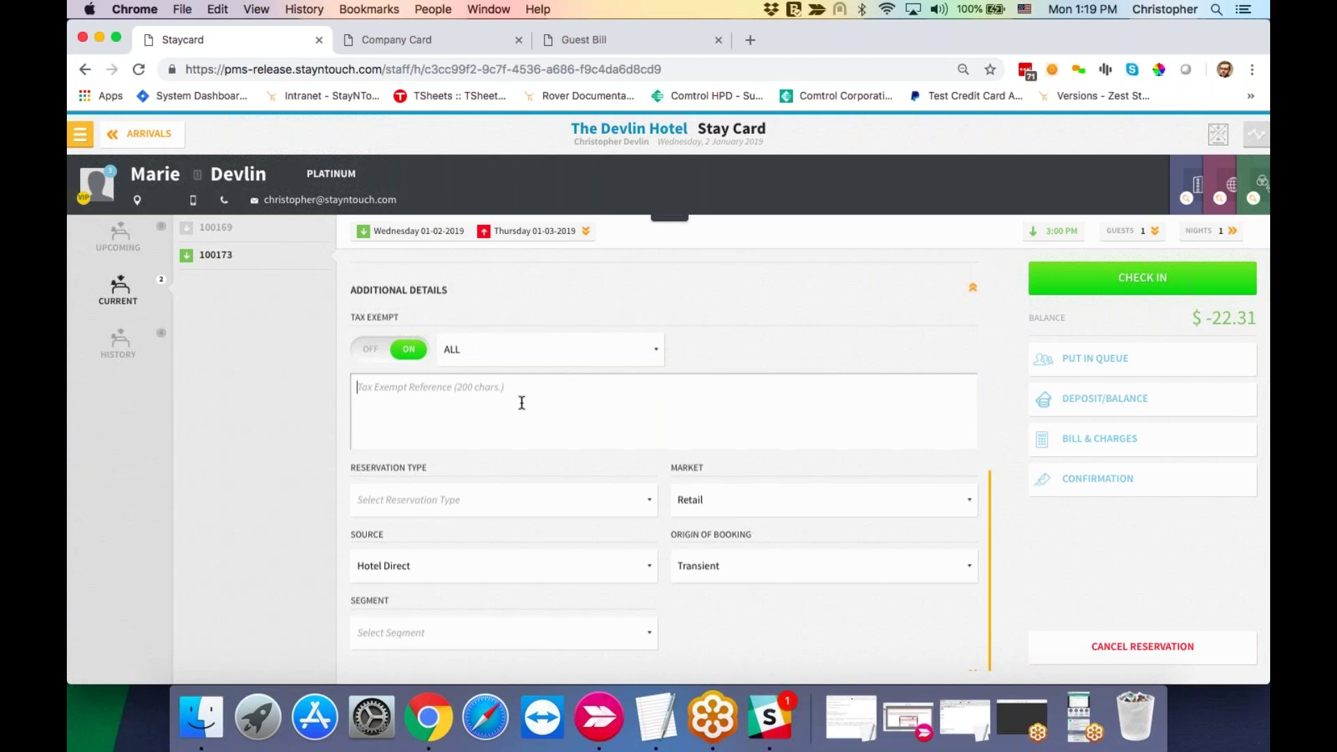
pyautogui.write('Tax Exempt Card # 9')
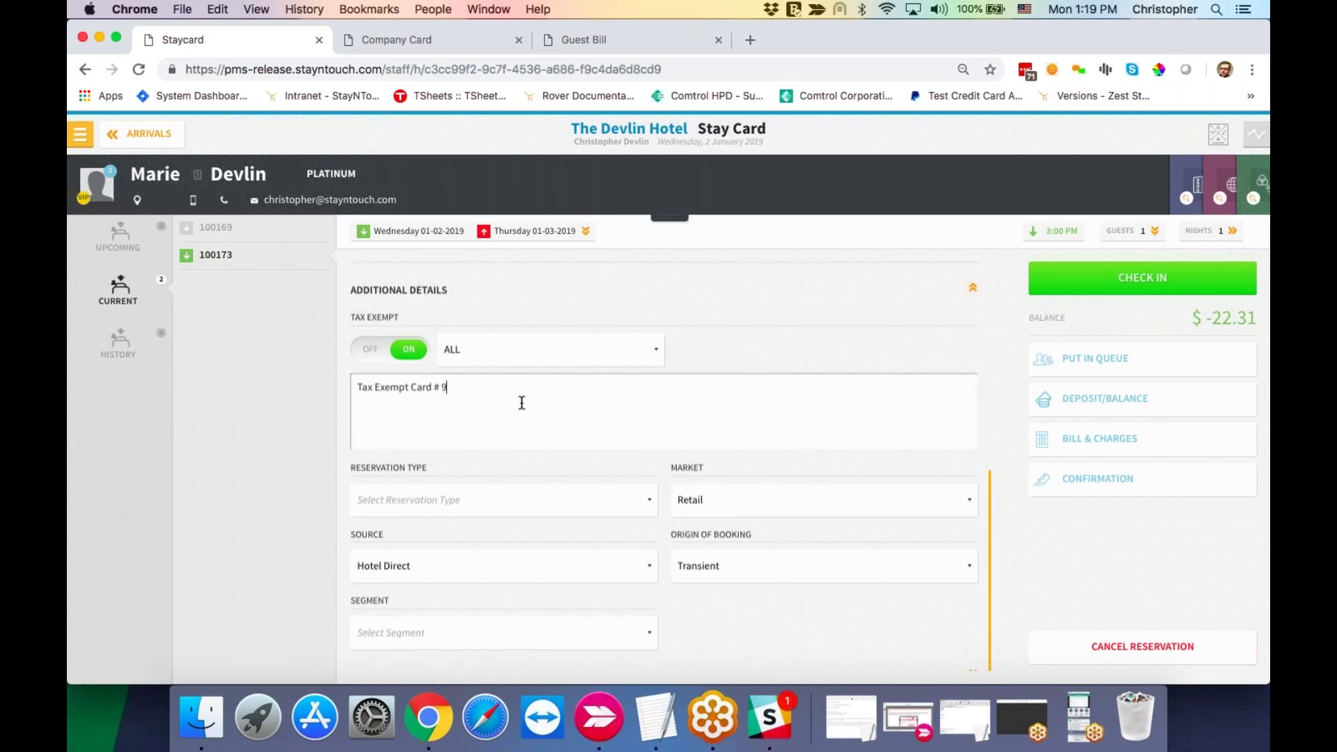
pyautogui.write('87987987 copy sent to finance')
pyautogui.scroll(3, 695, 389)
pyautogui.click(498, 492)
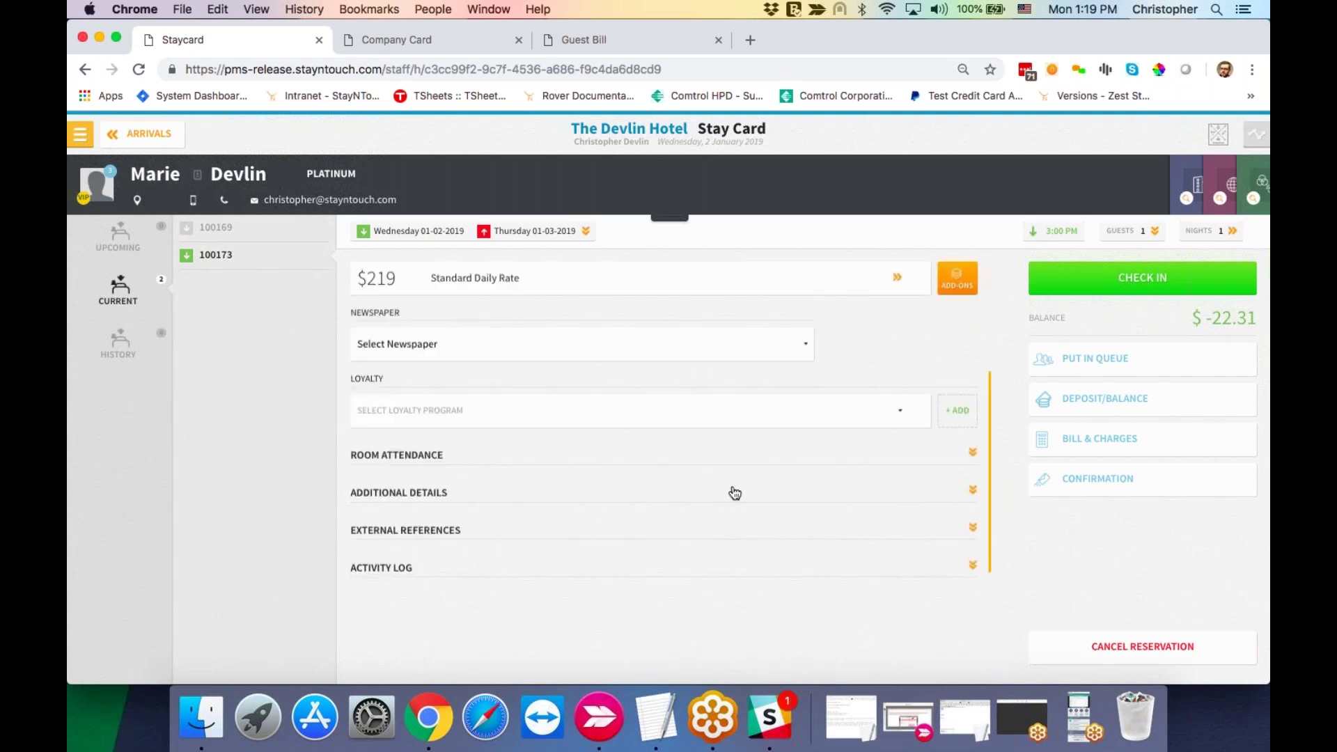
pyautogui.scroll(1, 735, 493)
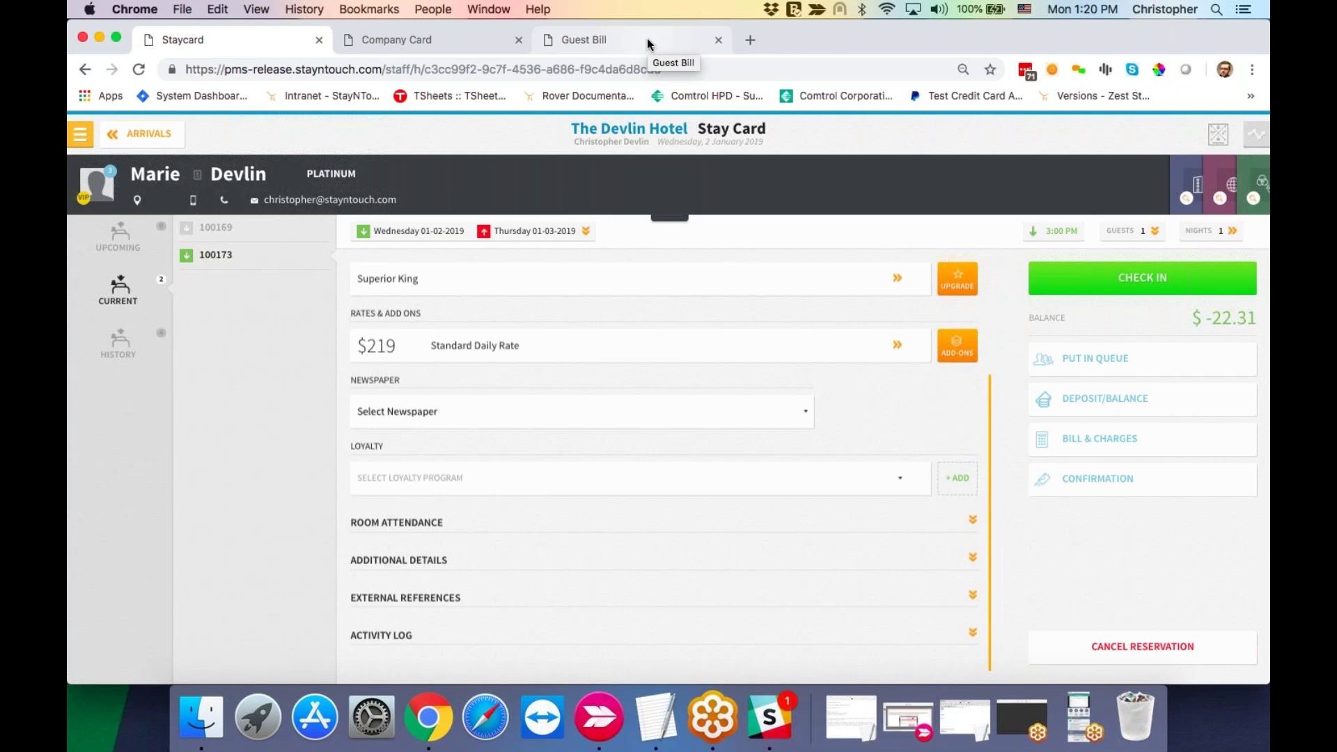
# Step: Leave this stay card and open the one for the Executive King arrival associated with StayNTouch from the Arrivals list
pyautogui.click(142, 133)
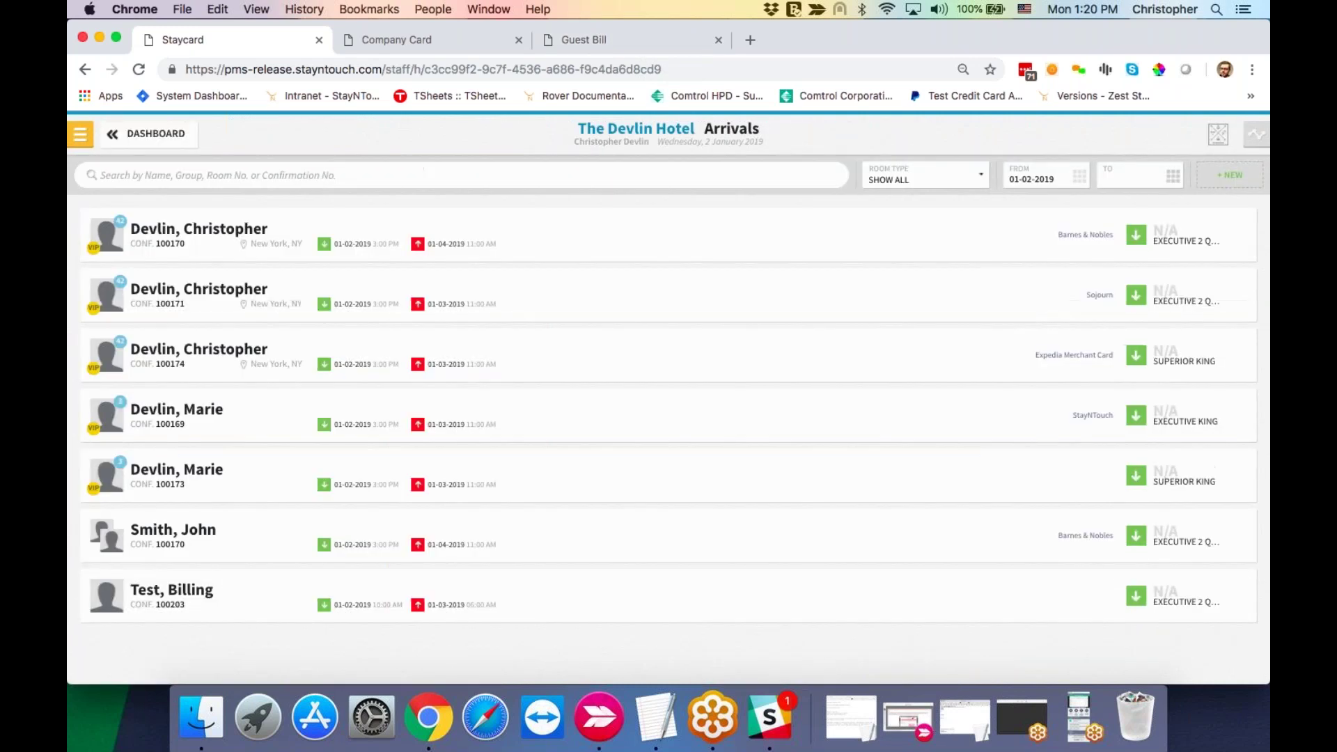
pyautogui.click(143, 134)
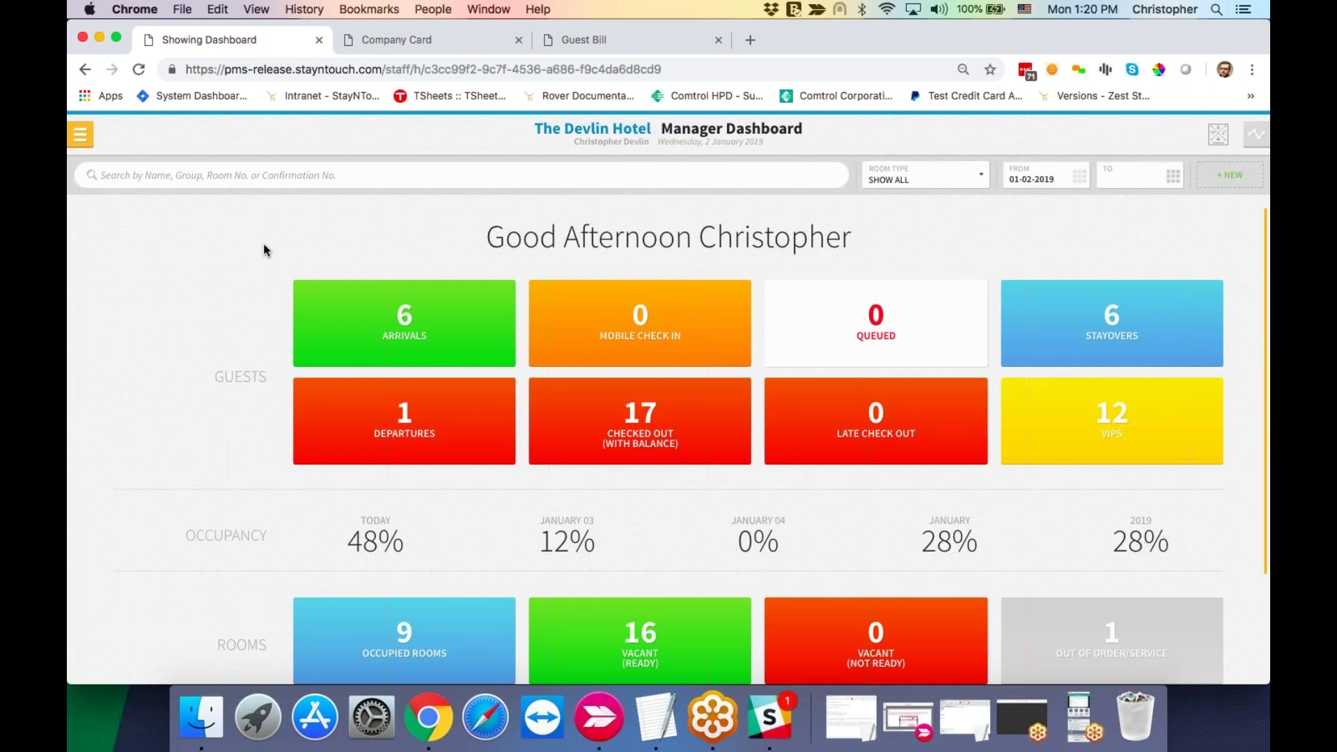
pyautogui.click(412, 337)
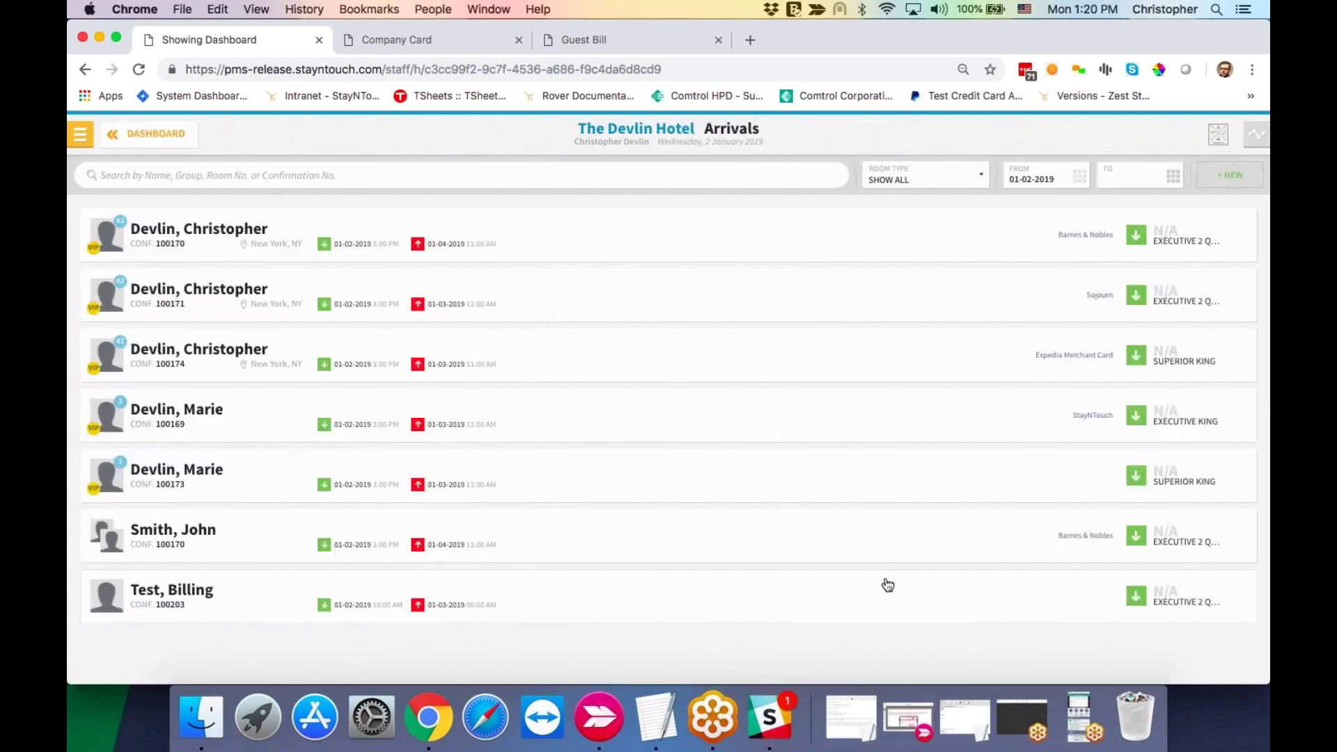
pyautogui.click(842, 415)
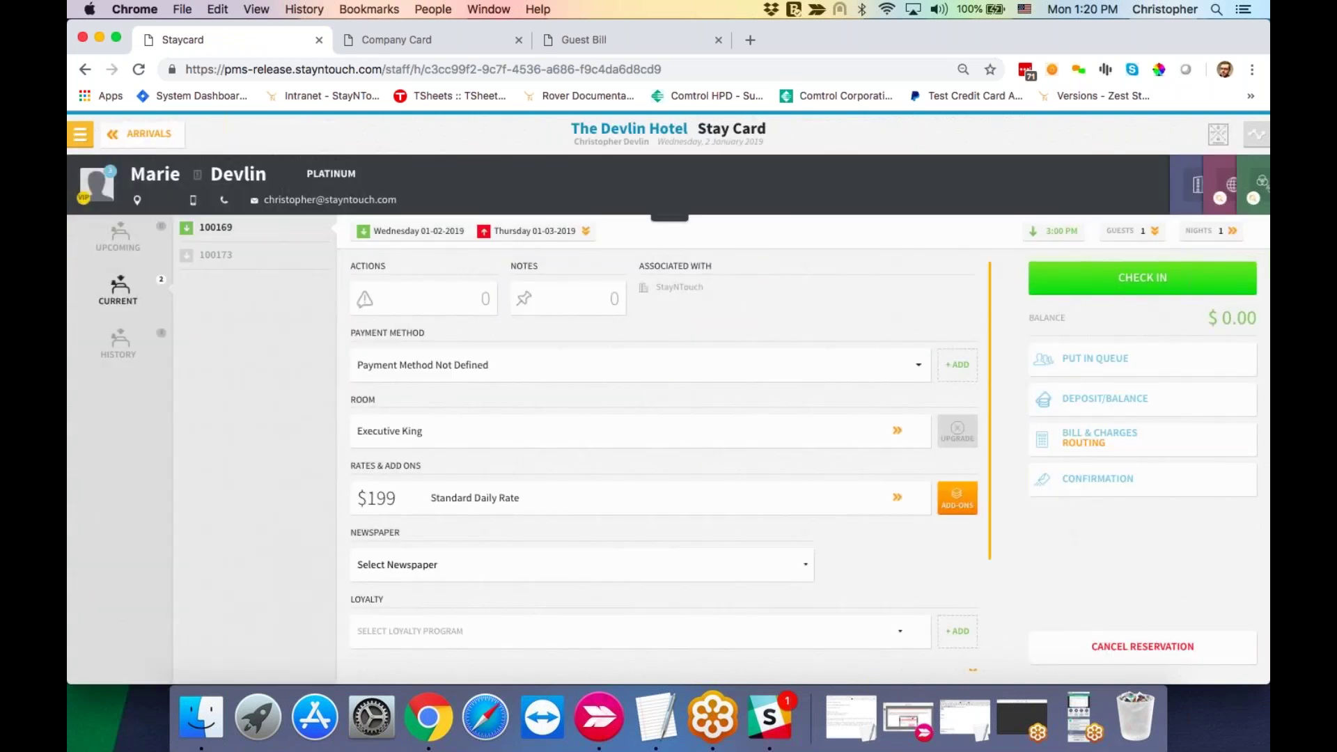
pyautogui.scroll(-3, 664, 464)
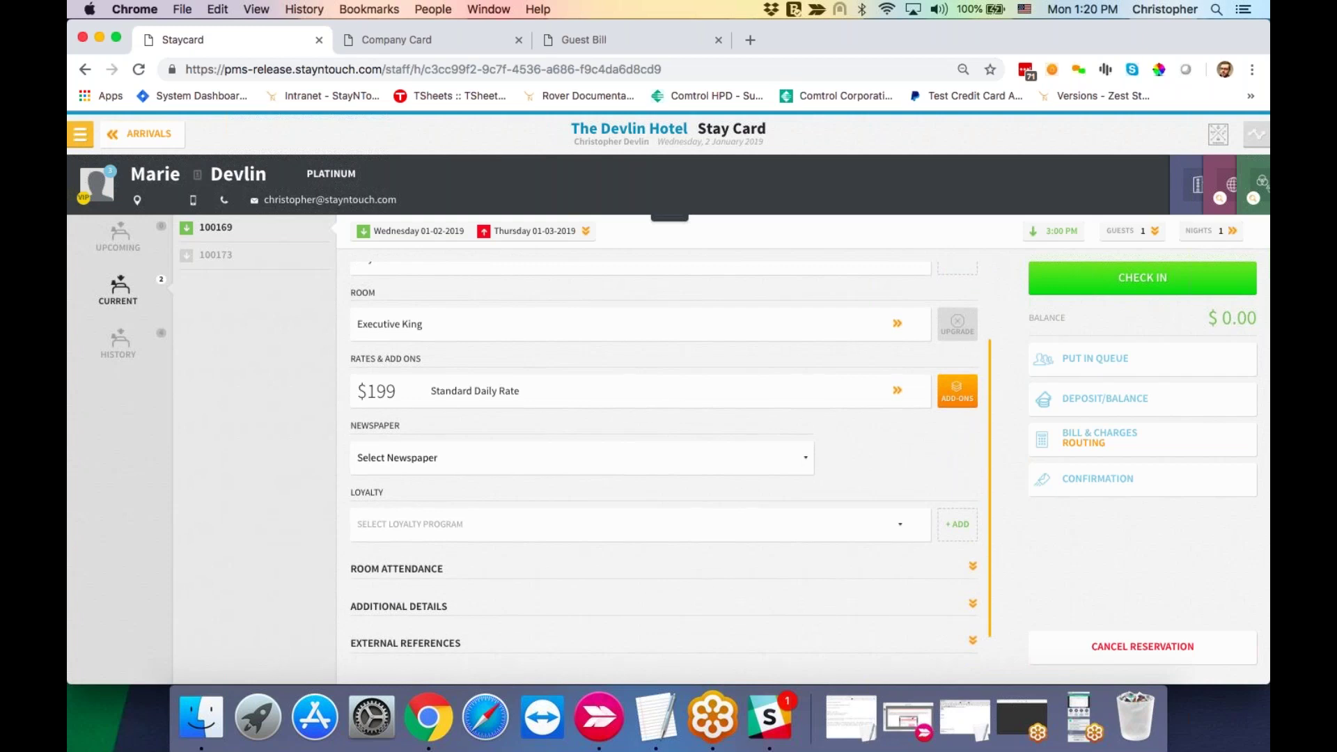
pyautogui.scroll(-1, 664, 464)
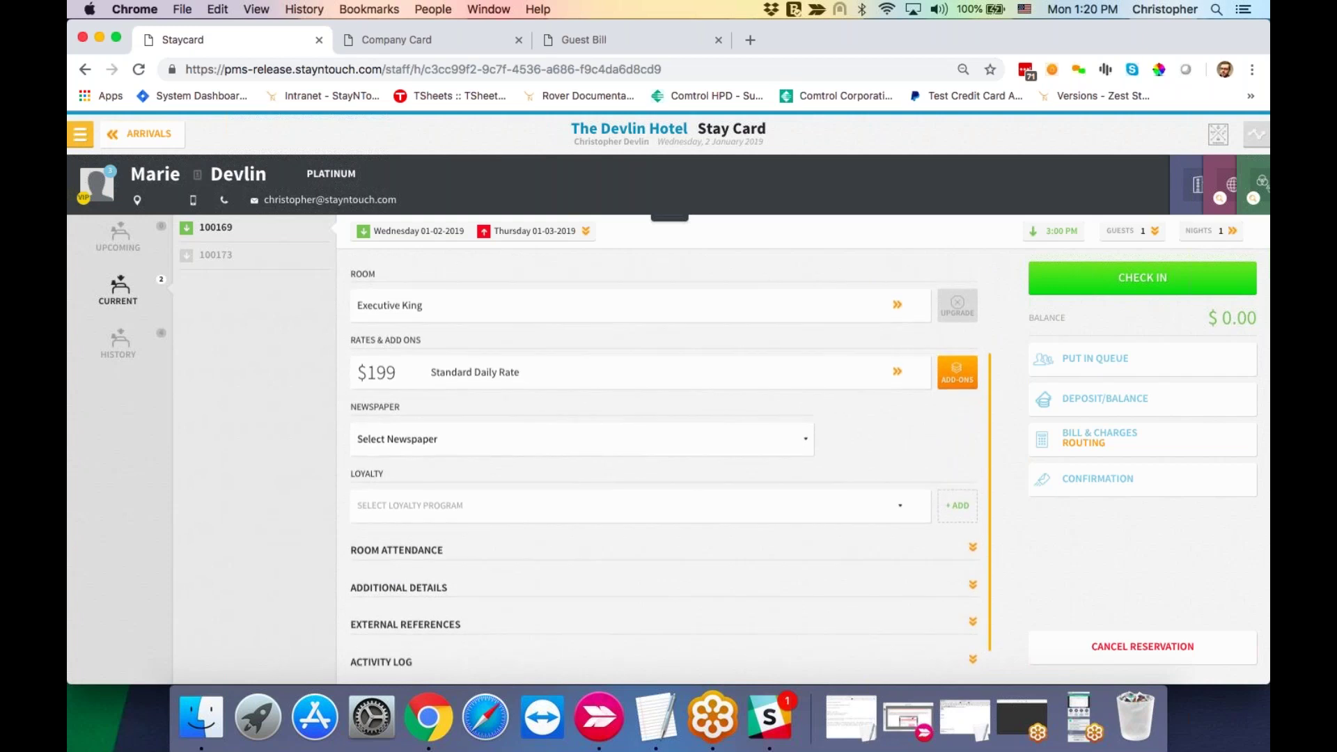
pyautogui.scroll(2, 652, 363)
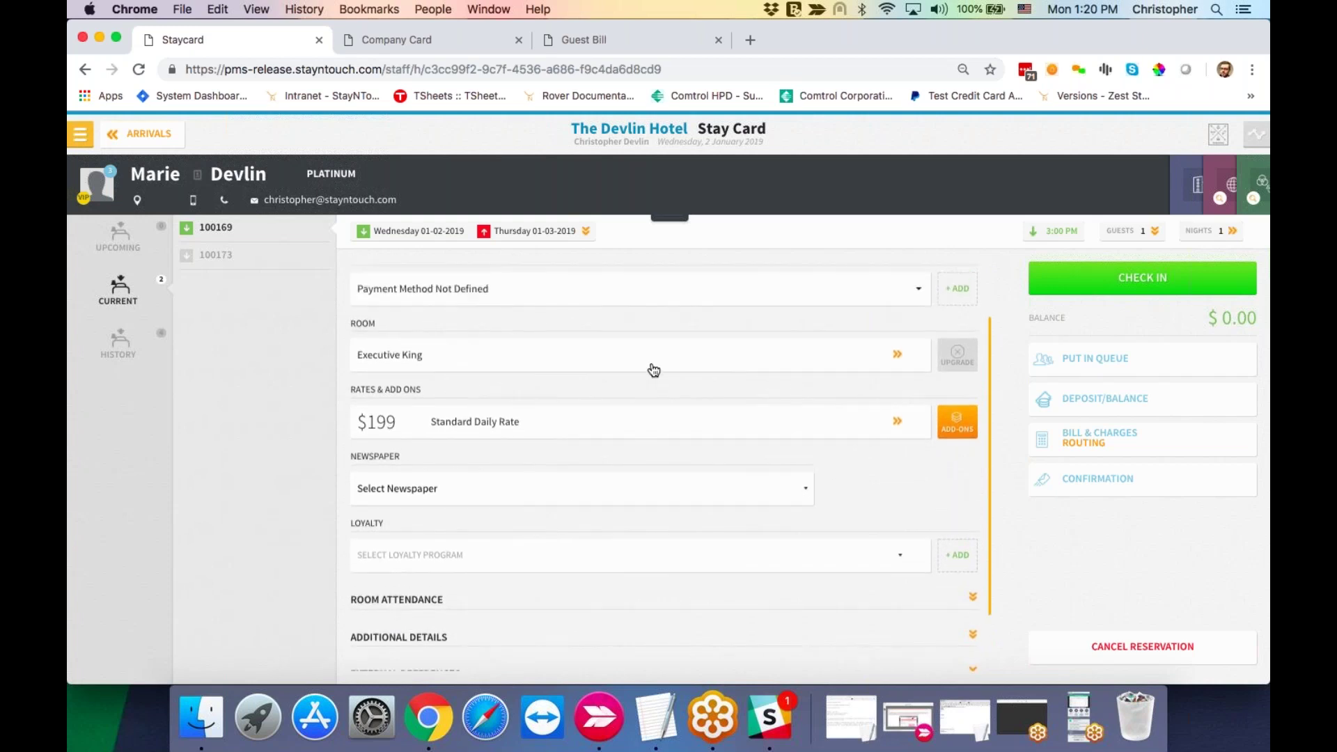
# Step: Open room assignment for the Executive King reservation and filter the rooms to include not ready and due out ones
pyautogui.click(651, 364)
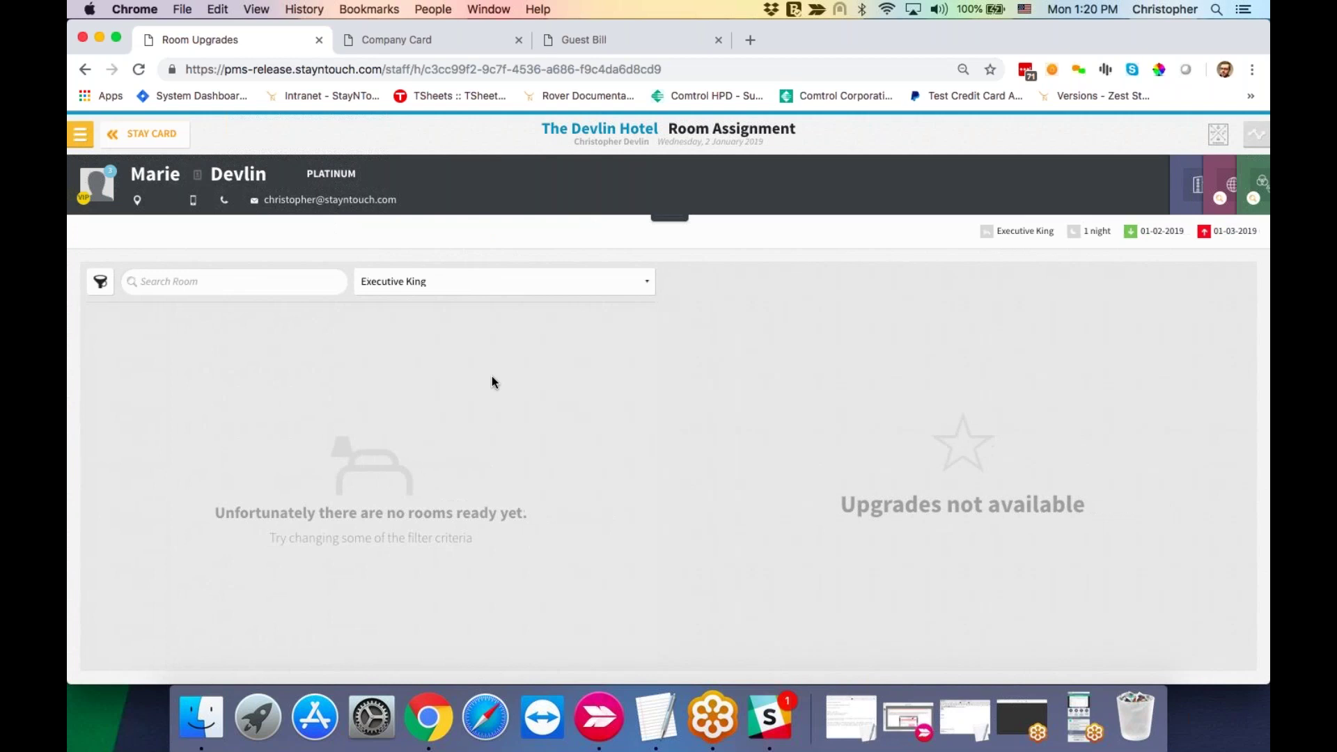
pyautogui.click(484, 291)
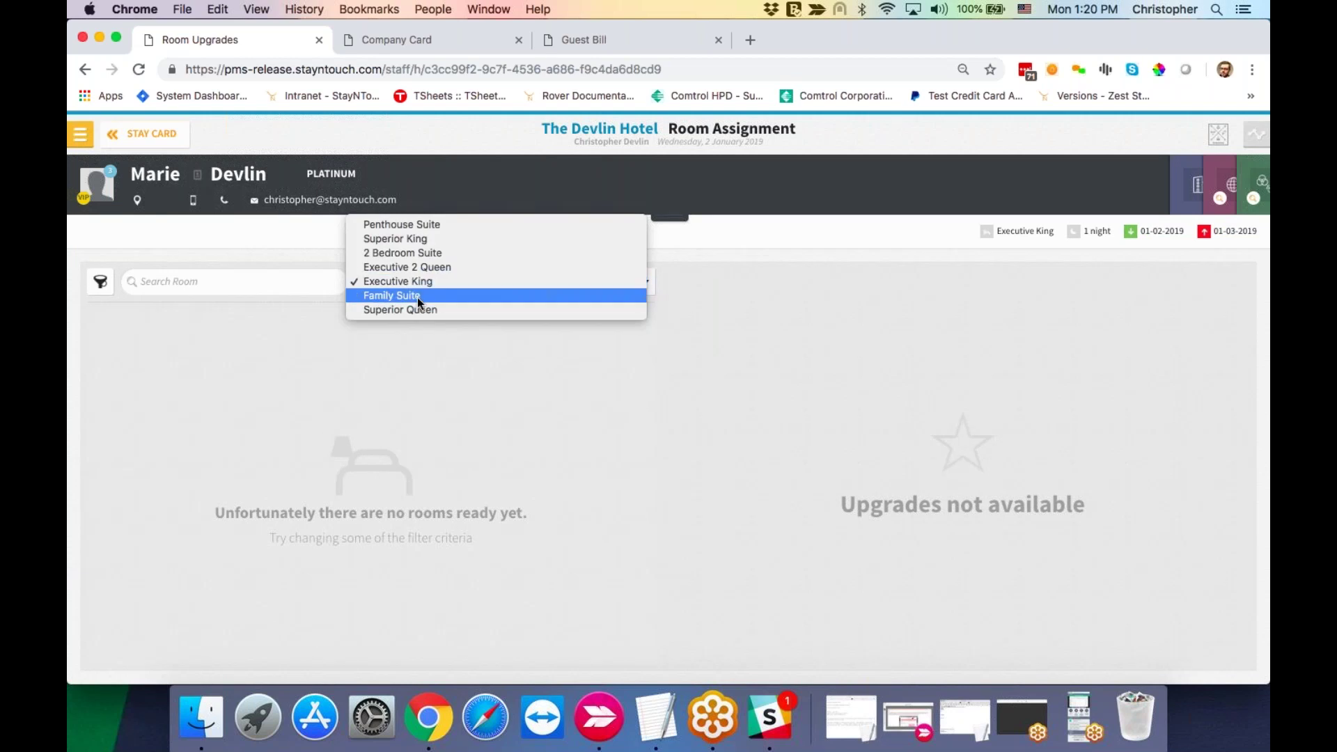
pyautogui.click(99, 284)
pyautogui.click(100, 283)
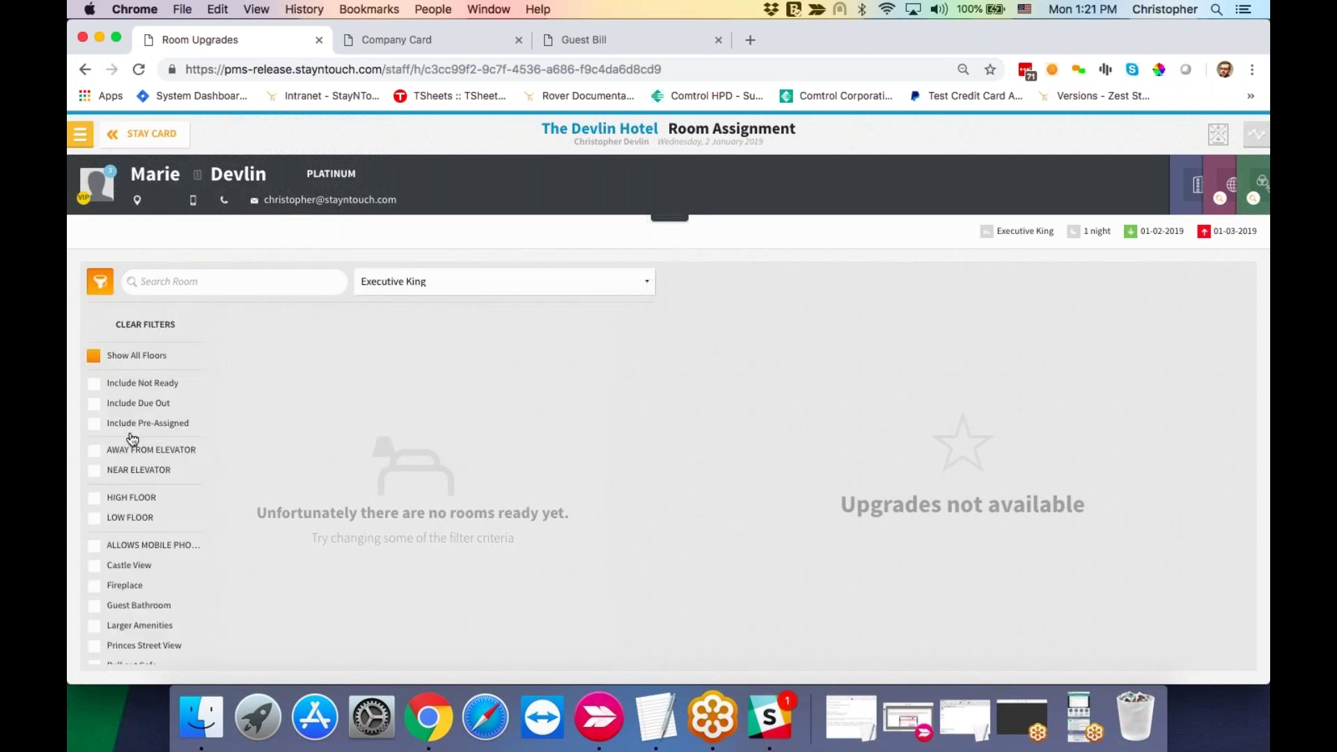
pyautogui.click(140, 385)
pyautogui.scroll(-2, 167, 437)
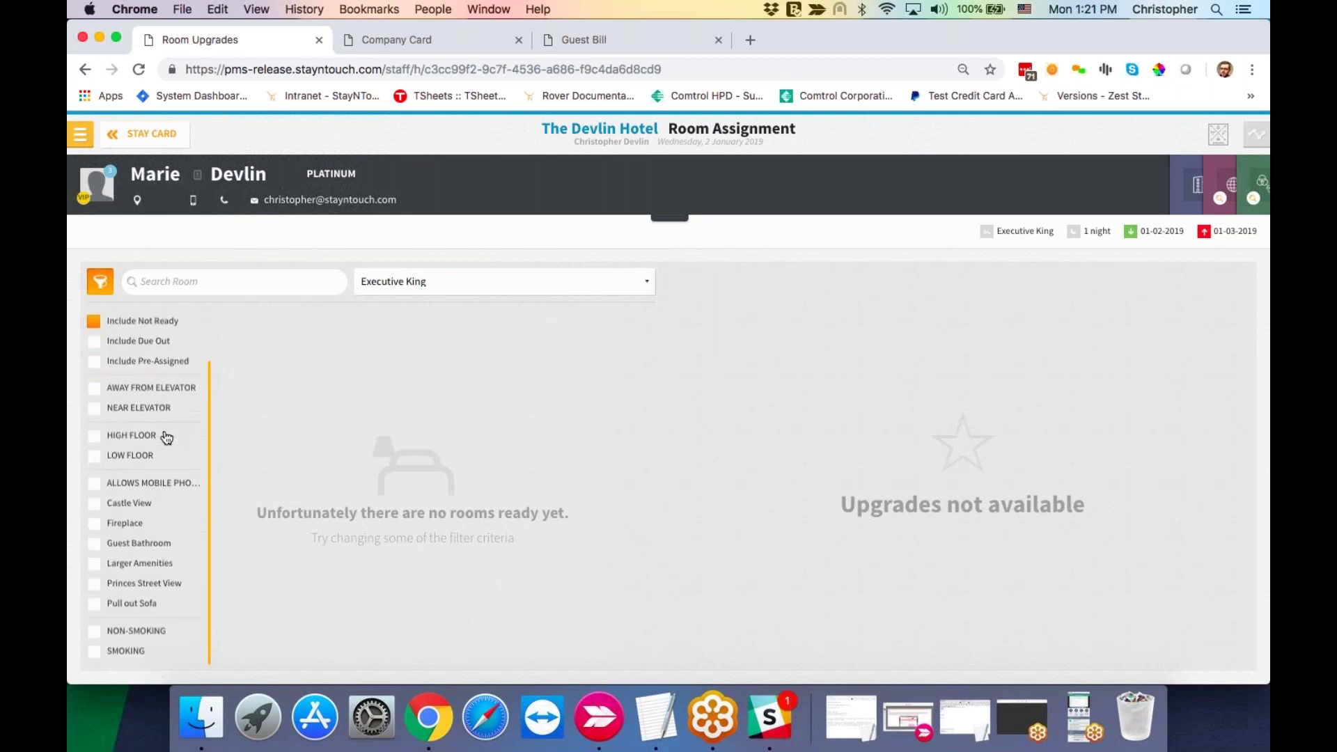
pyautogui.scroll(2, 166, 437)
pyautogui.click(158, 404)
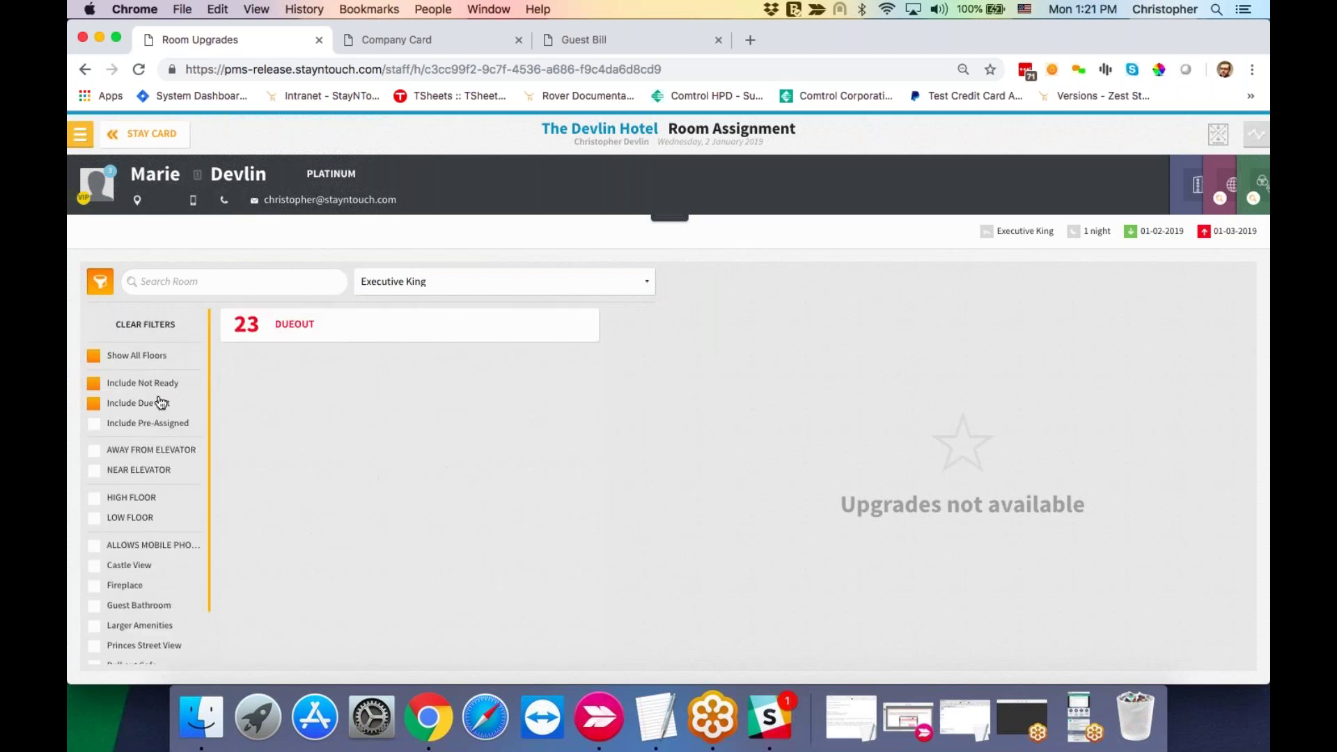
# Step: Assign room 23 to the reservation and turn on Do Not Move for it
pyautogui.click(312, 338)
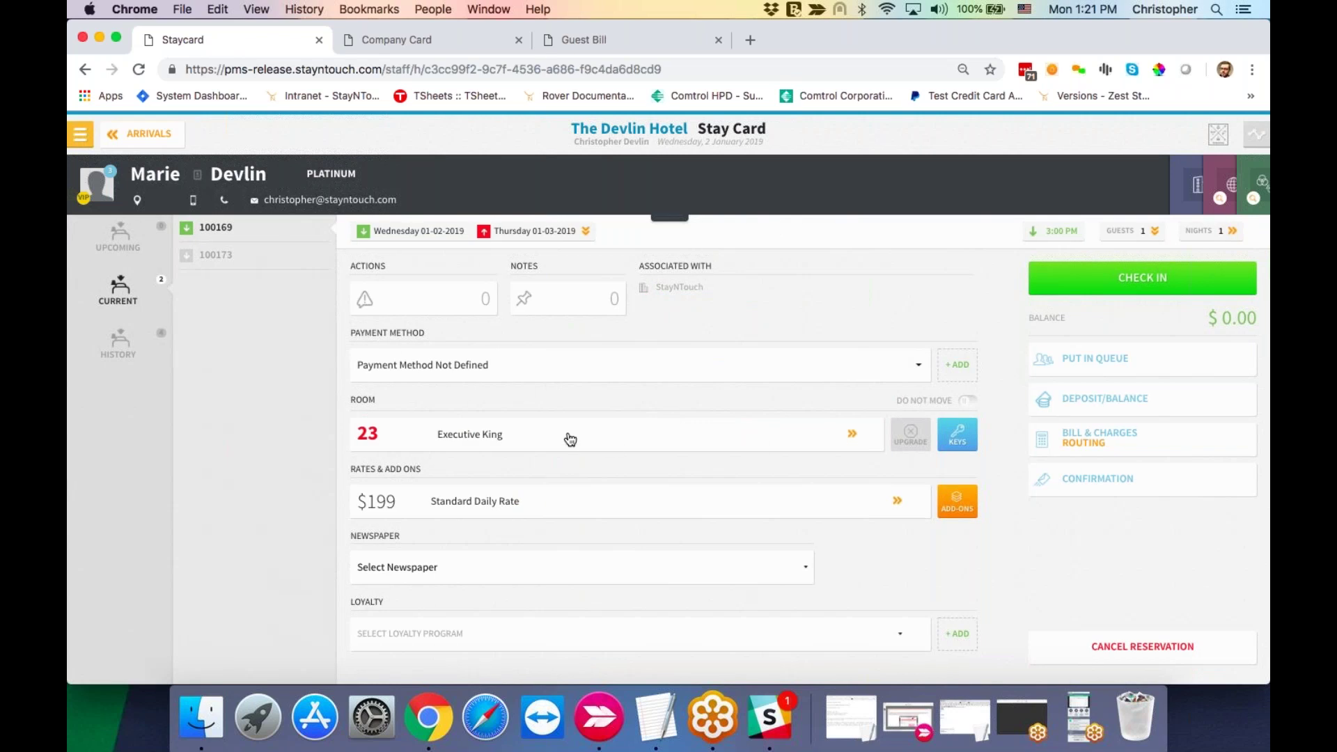
pyautogui.click(968, 403)
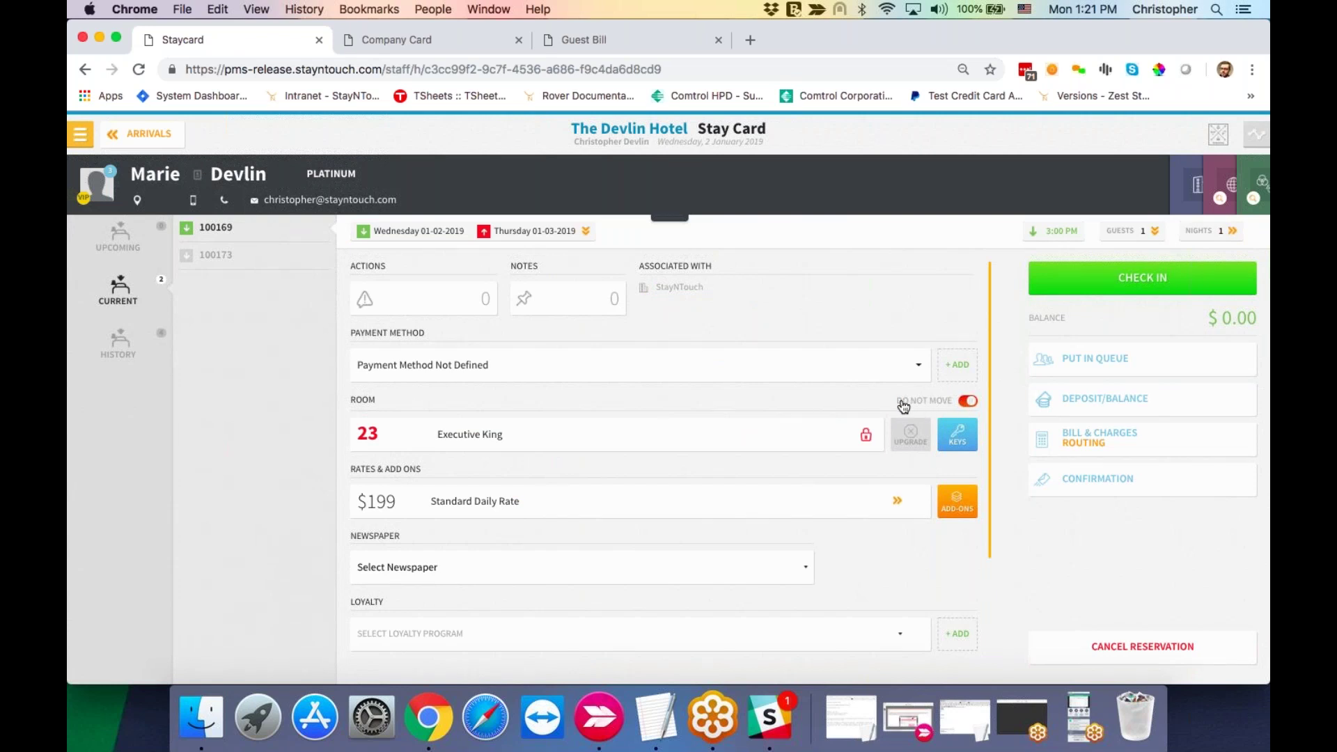
pyautogui.click(165, 143)
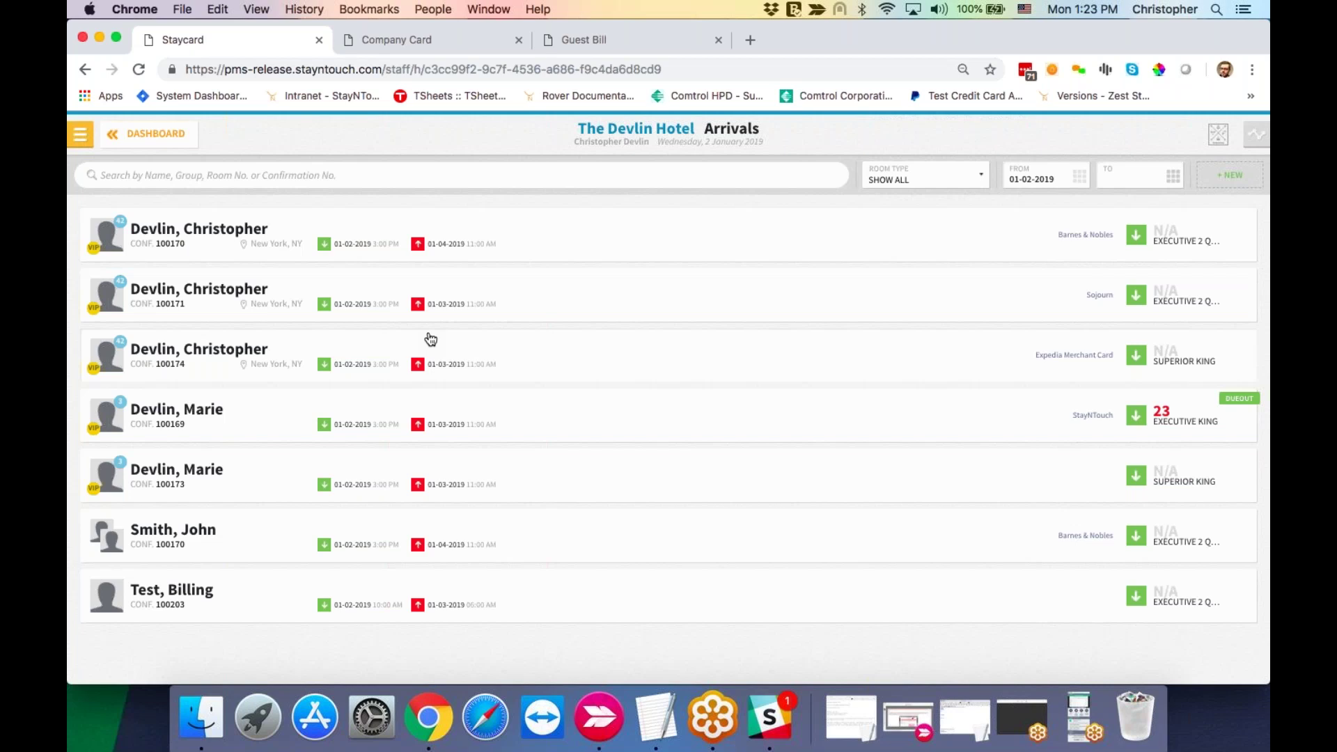
pyautogui.click(433, 38)
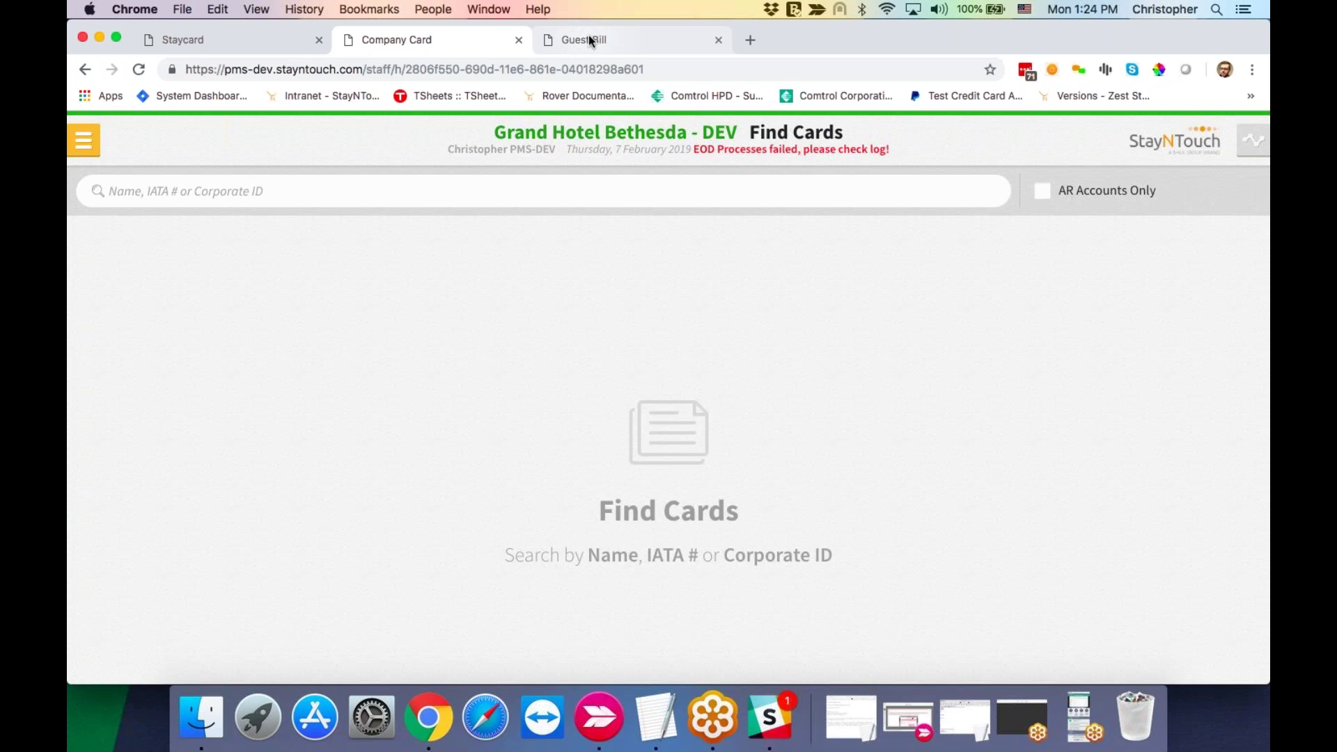
pyautogui.click(590, 41)
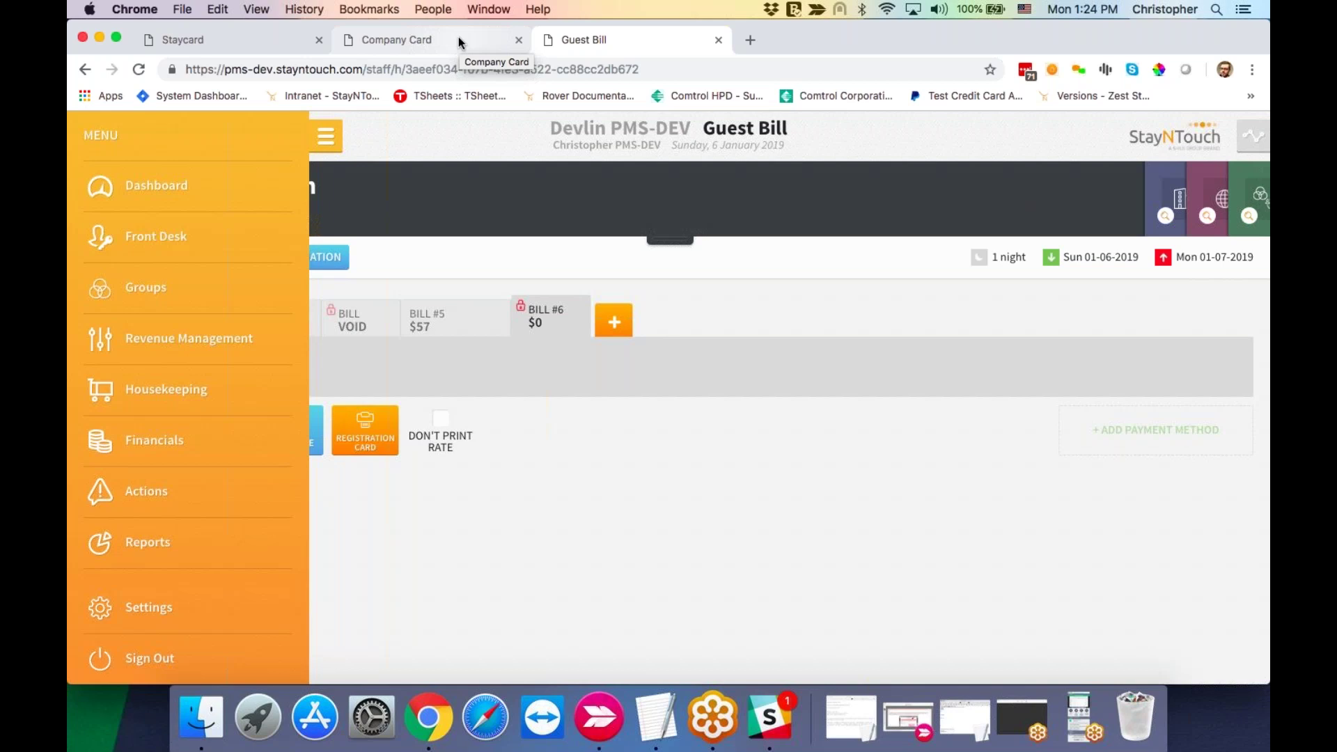
pyautogui.click(716, 700)
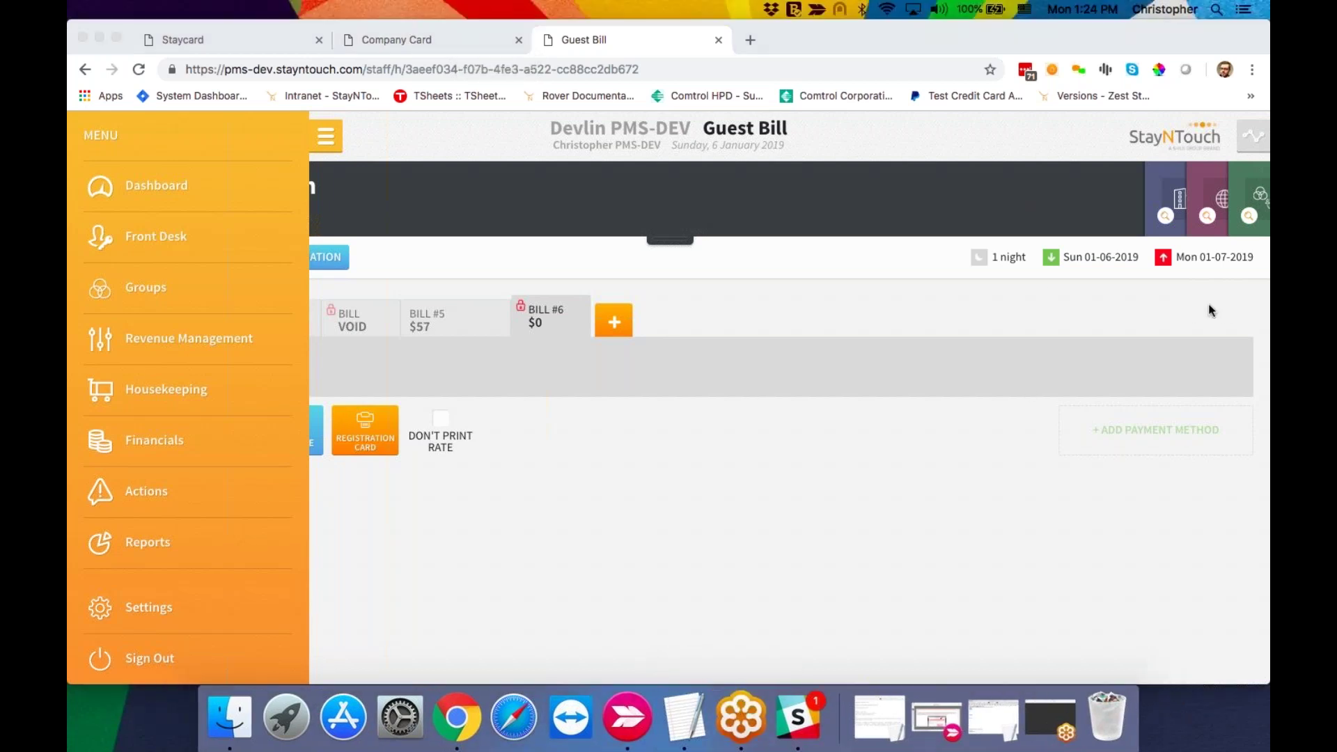